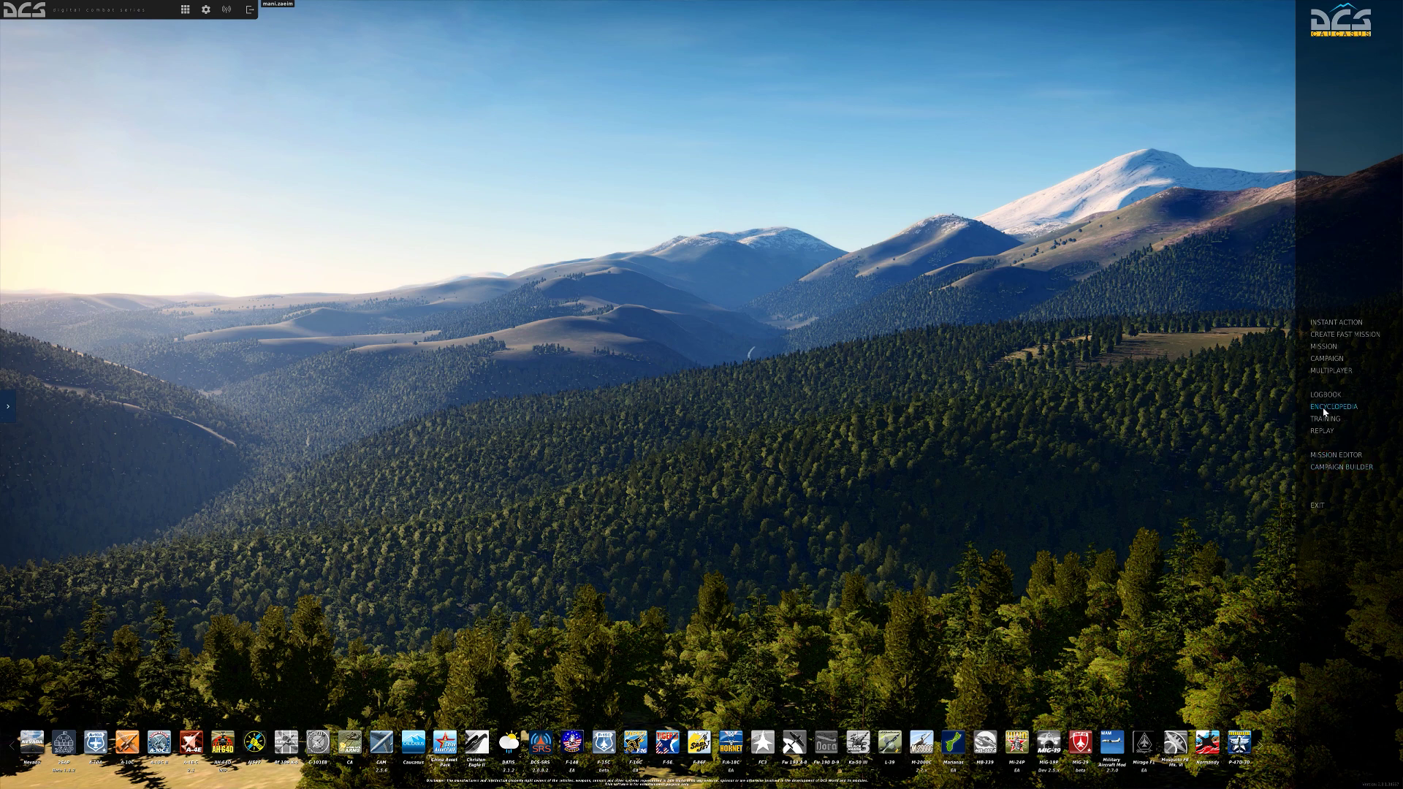
Look over the multiplayer server list and return to the main menu
{"action": "left_click", "coordinate": [1332, 371]}
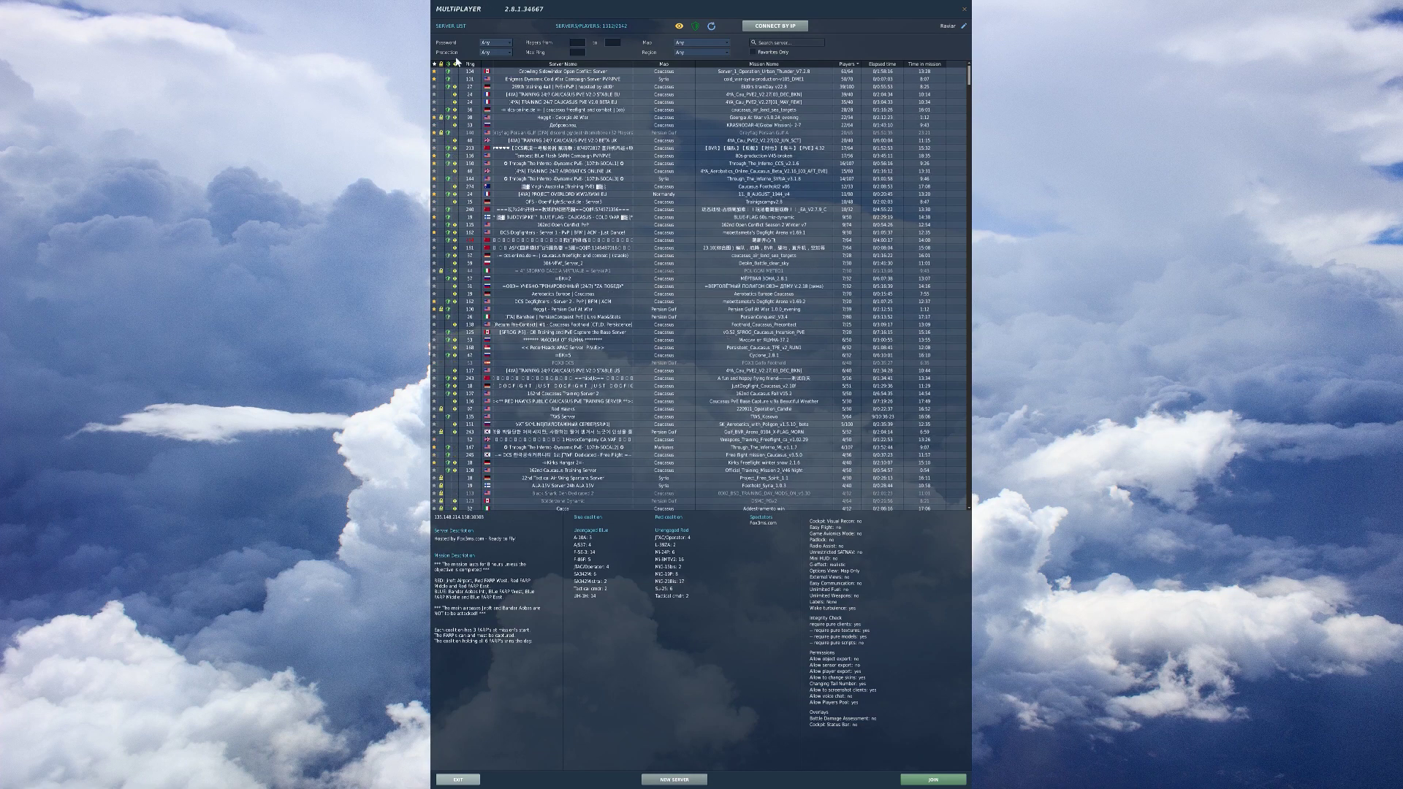
{"action": "left_click", "coordinate": [474, 781]}
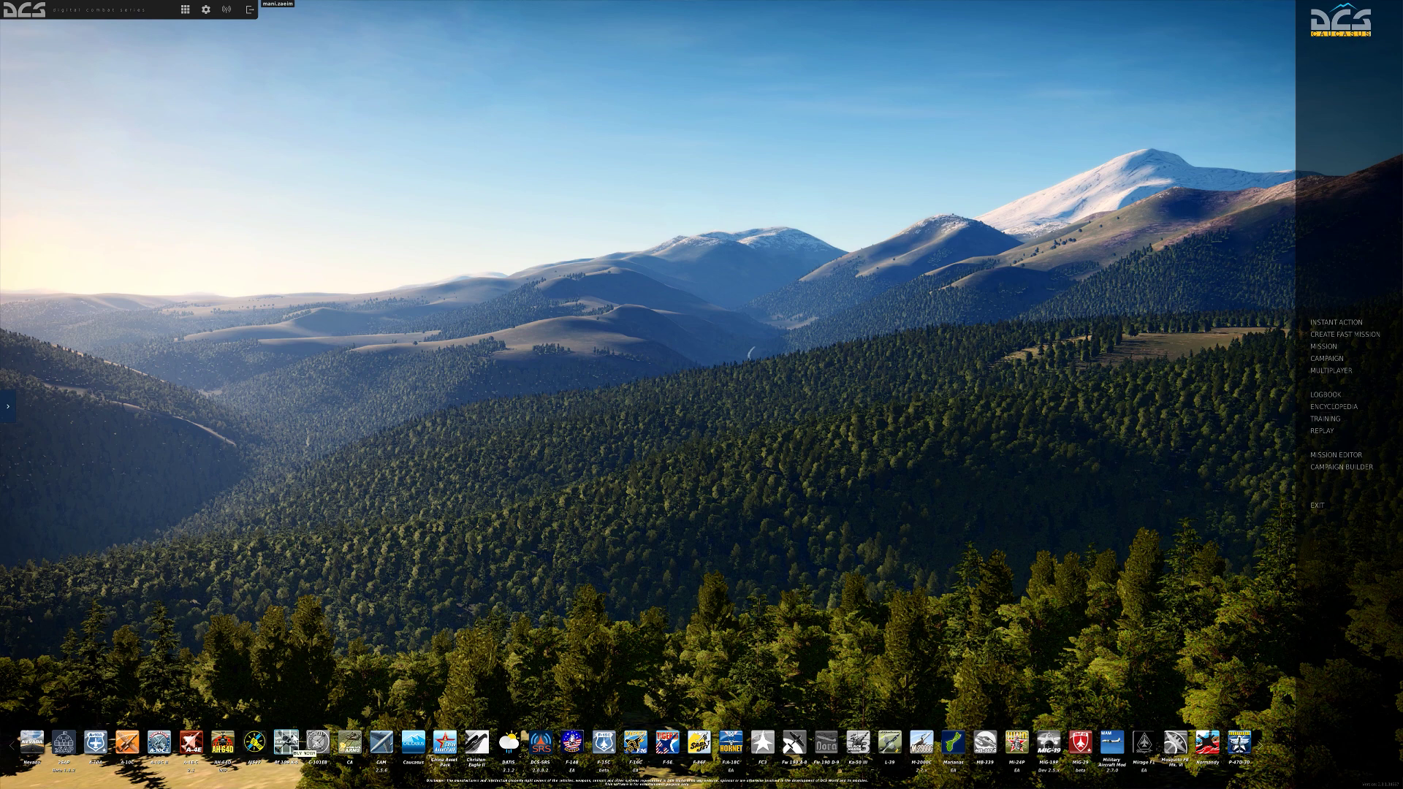
View the C-101EB module's description and close it
{"action": "left_click", "coordinate": [321, 740]}
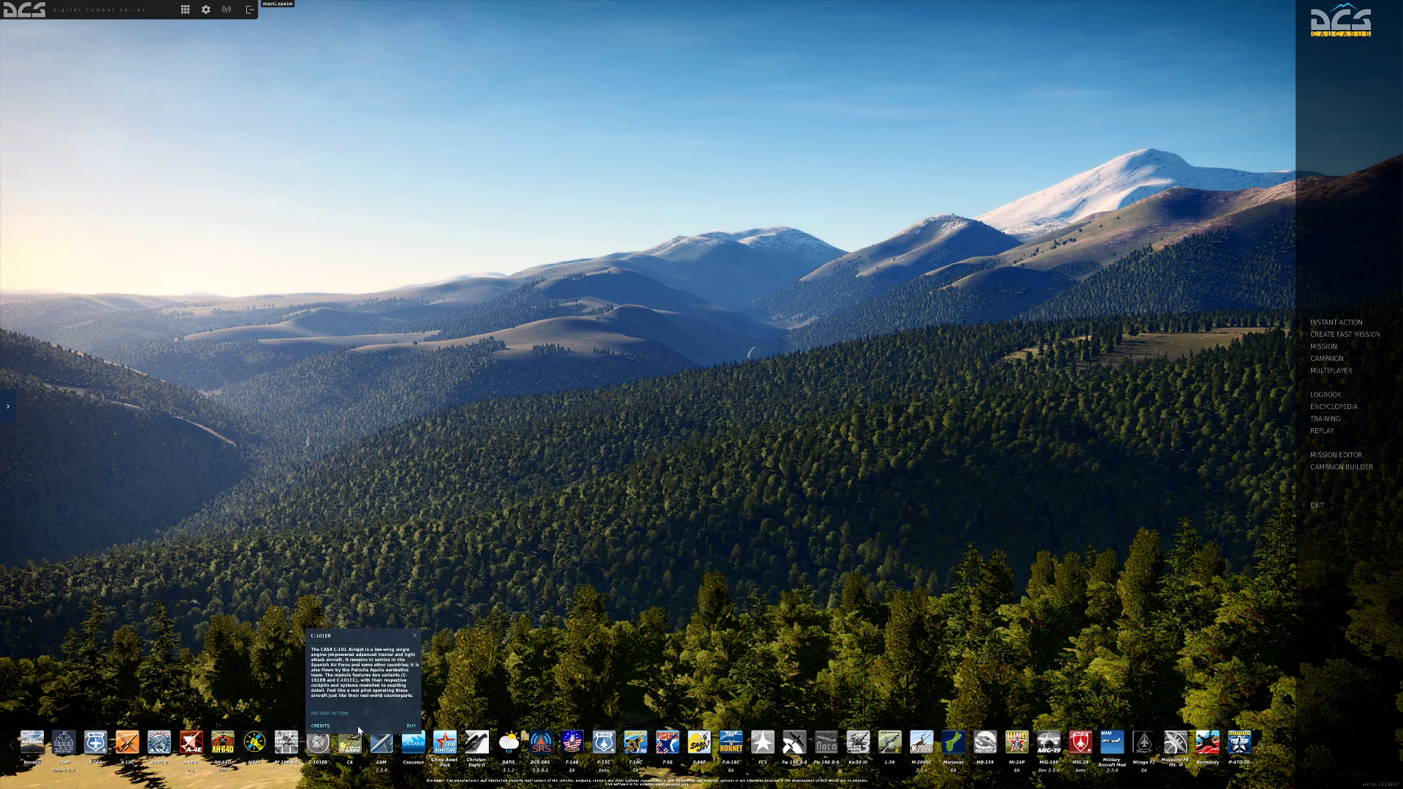
{"action": "left_click", "coordinate": [415, 635]}
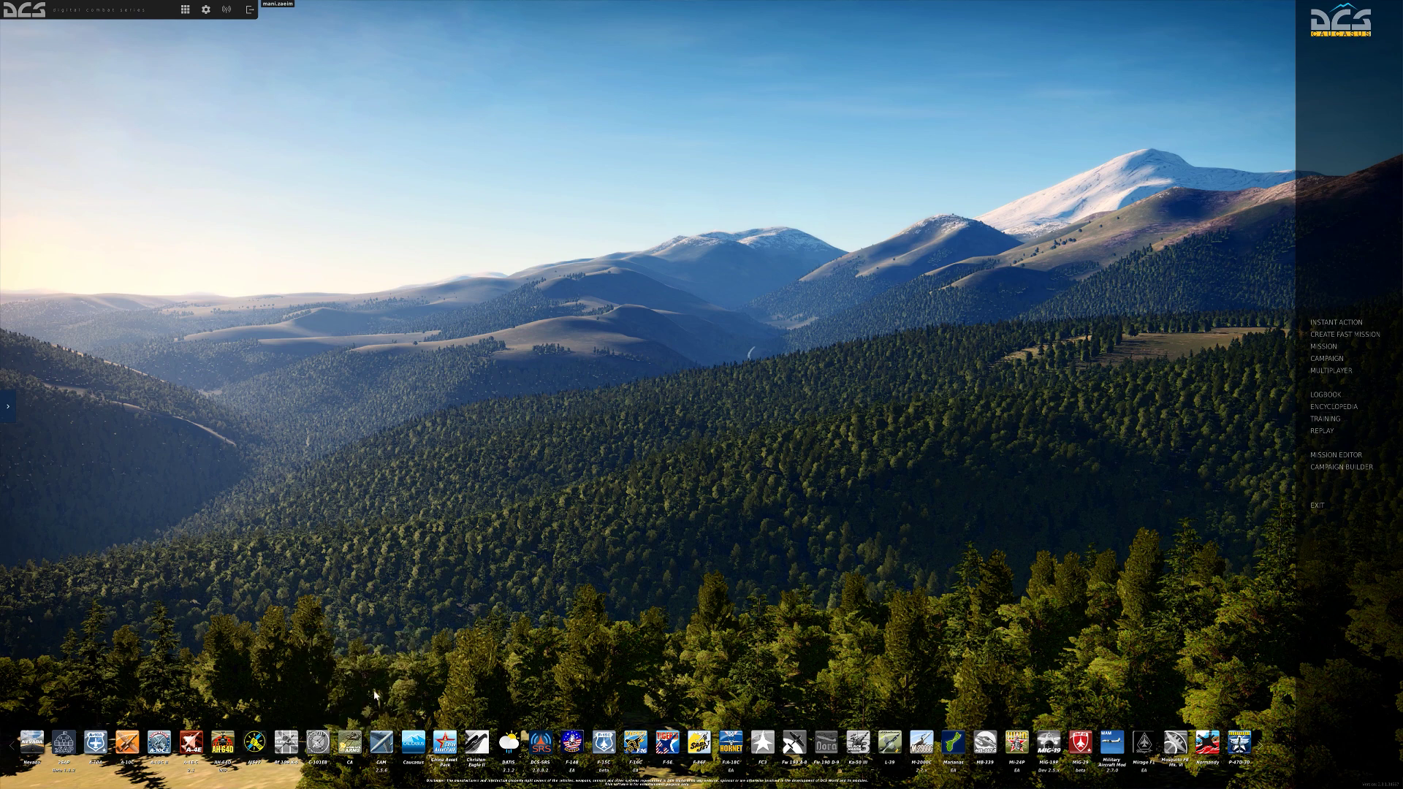
{"action": "left_click", "coordinate": [325, 748]}
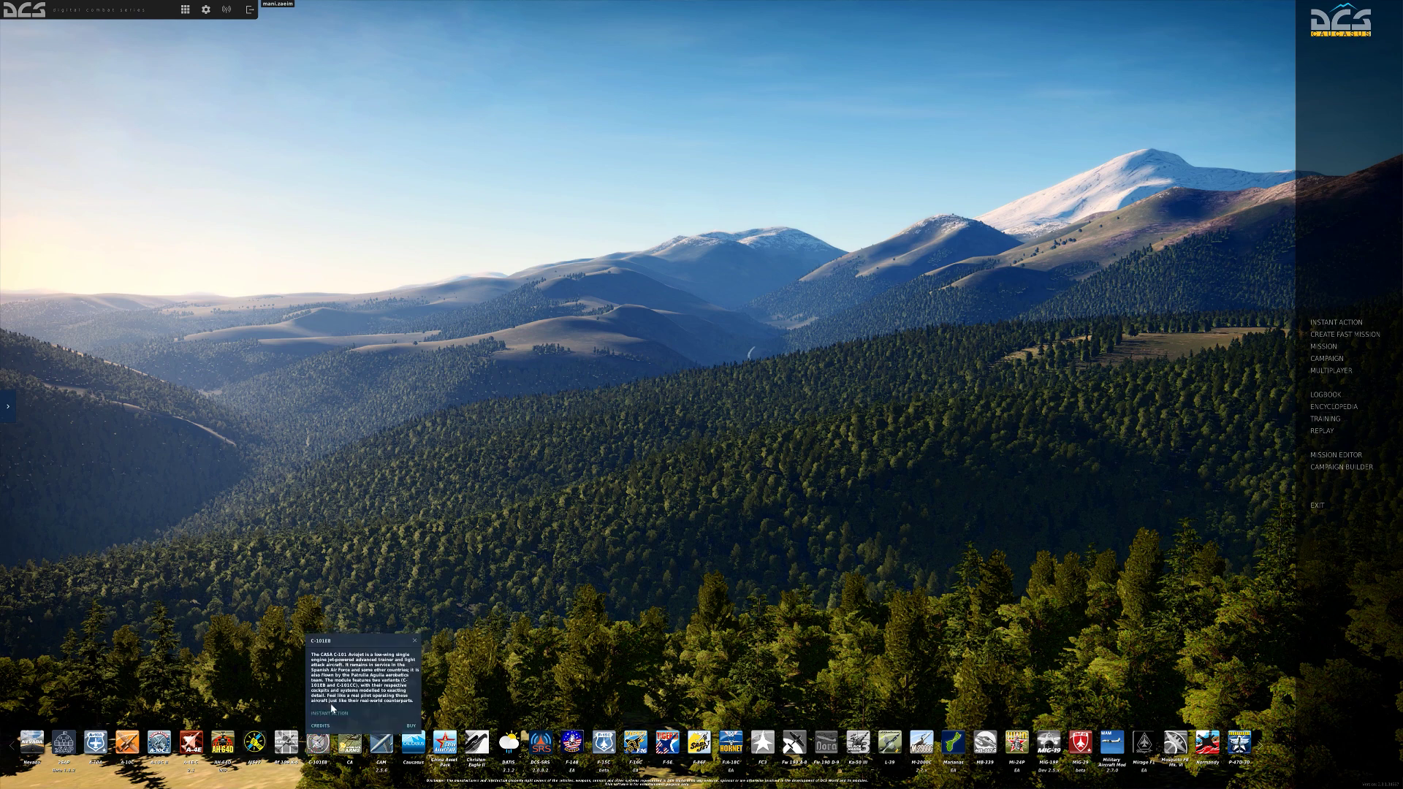
{"action": "left_click", "coordinate": [414, 641]}
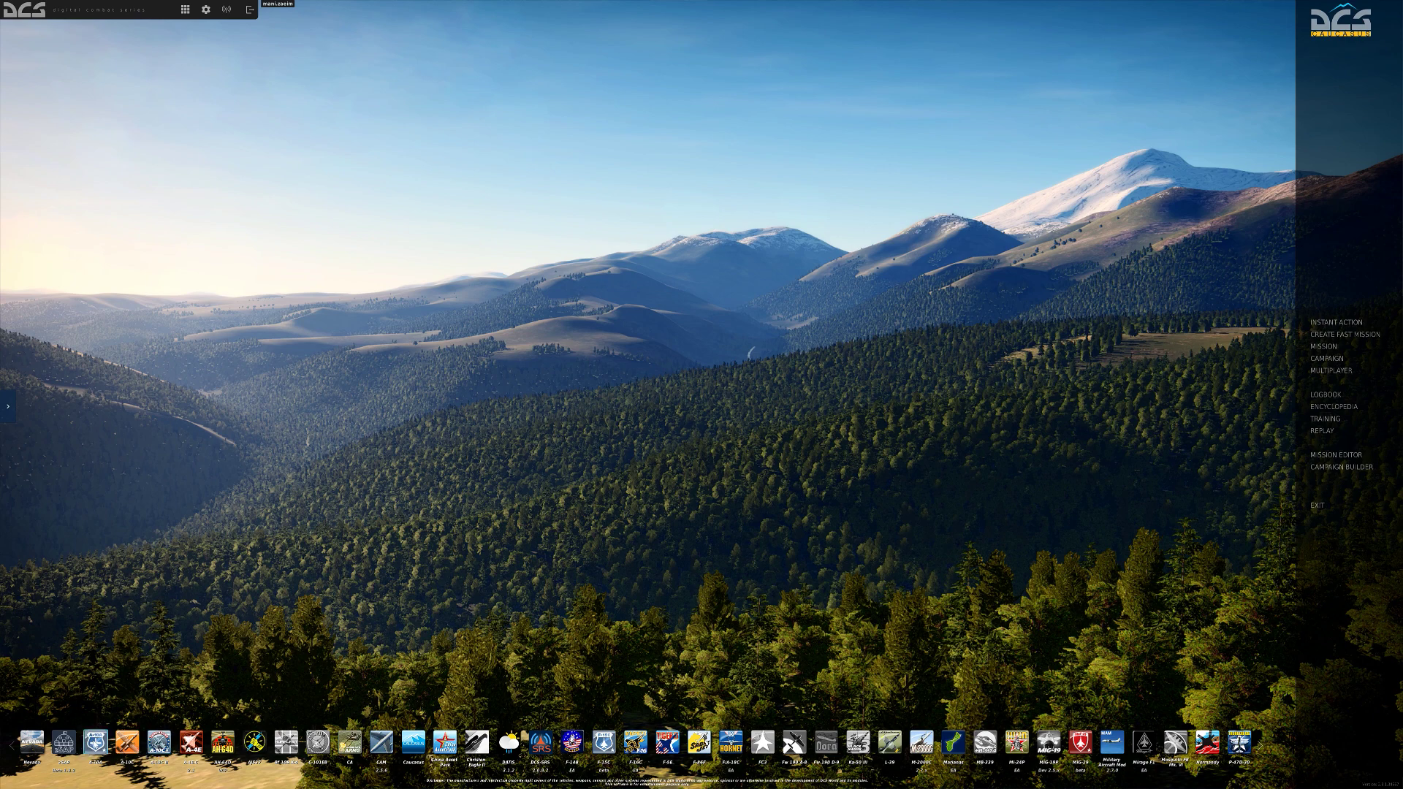
Set the A-10C II module's artwork as the main menu wallpaper
{"action": "left_click", "coordinate": [159, 743]}
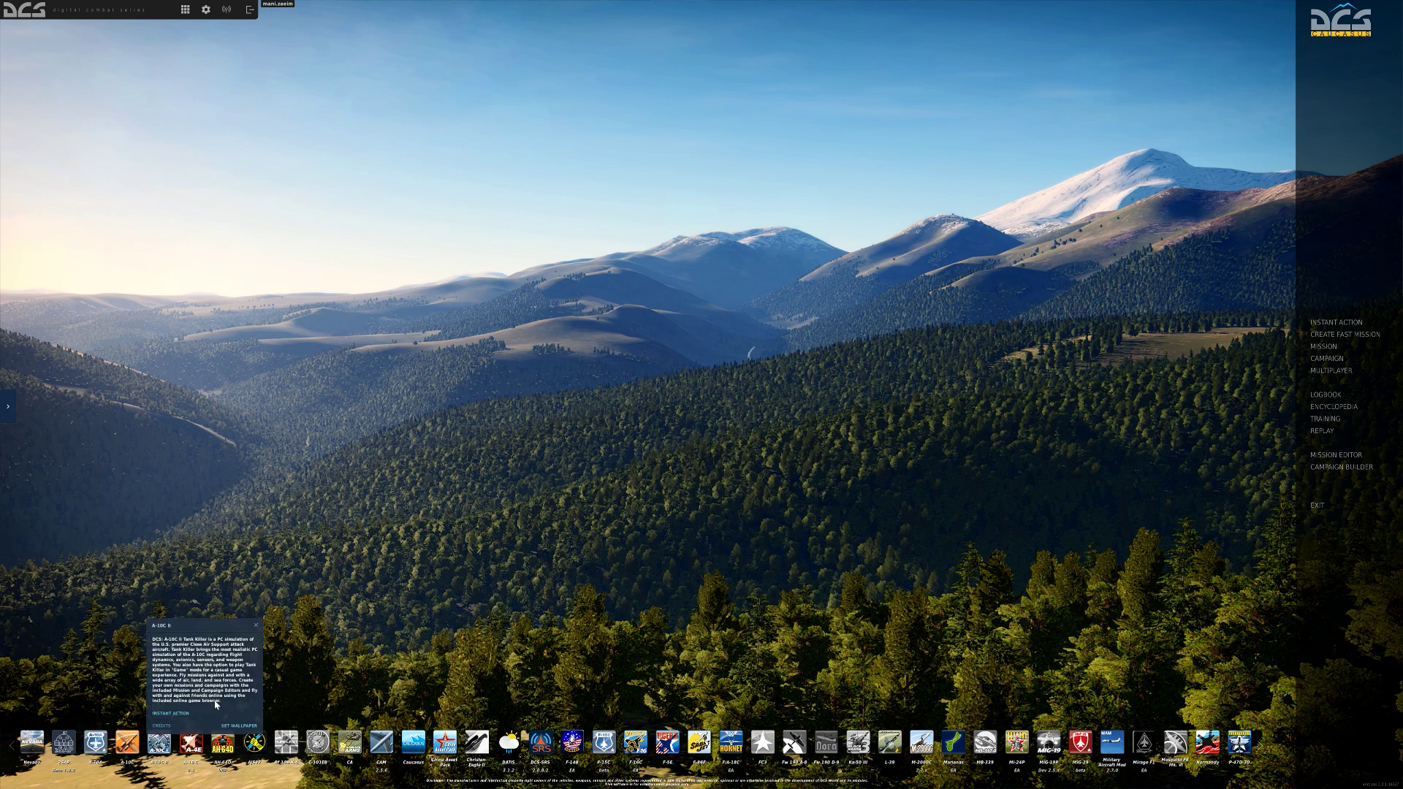
{"action": "left_click", "coordinate": [236, 727]}
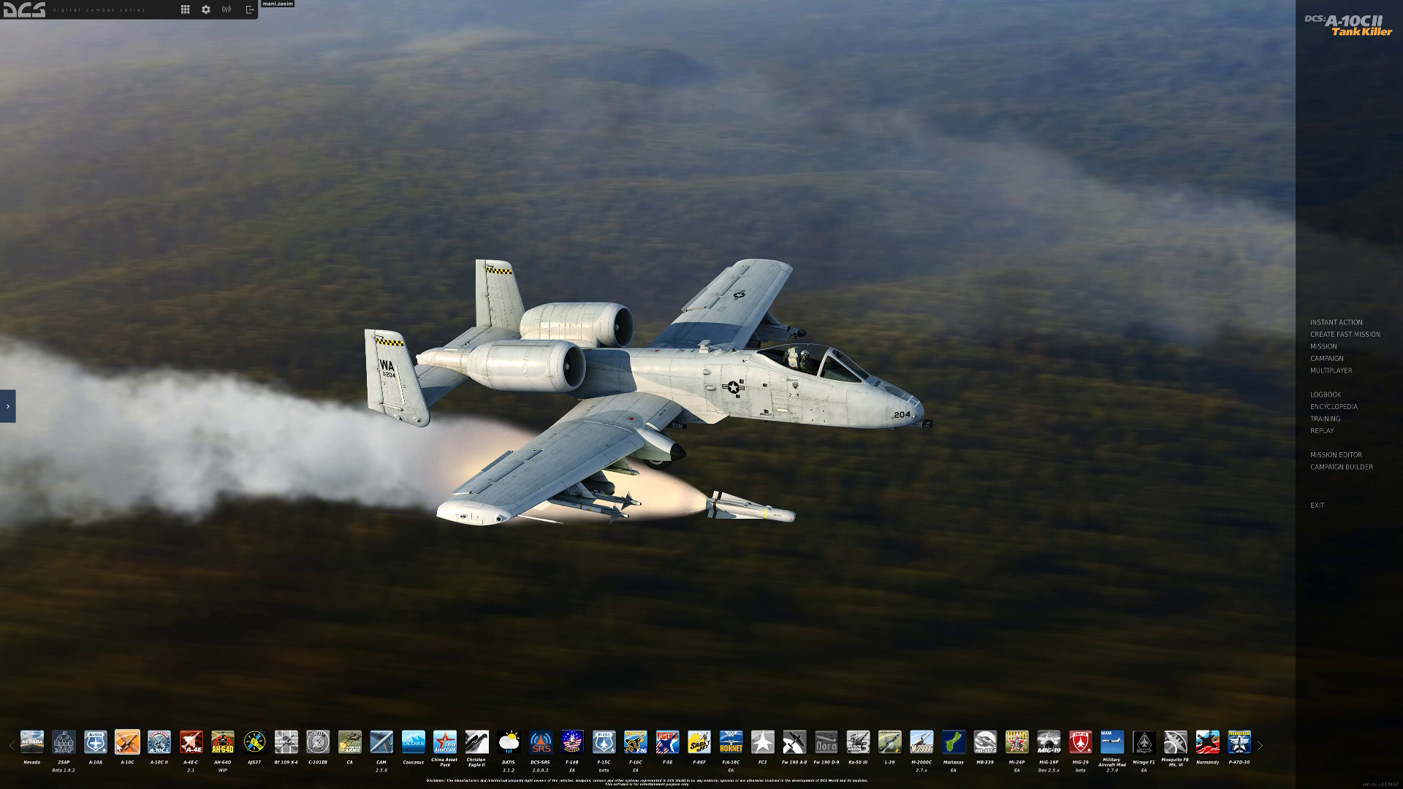
{"action": "left_click", "coordinate": [131, 730]}
Read the latest news entry on the main menu and collapse it again
{"action": "left_click", "coordinate": [9, 409]}
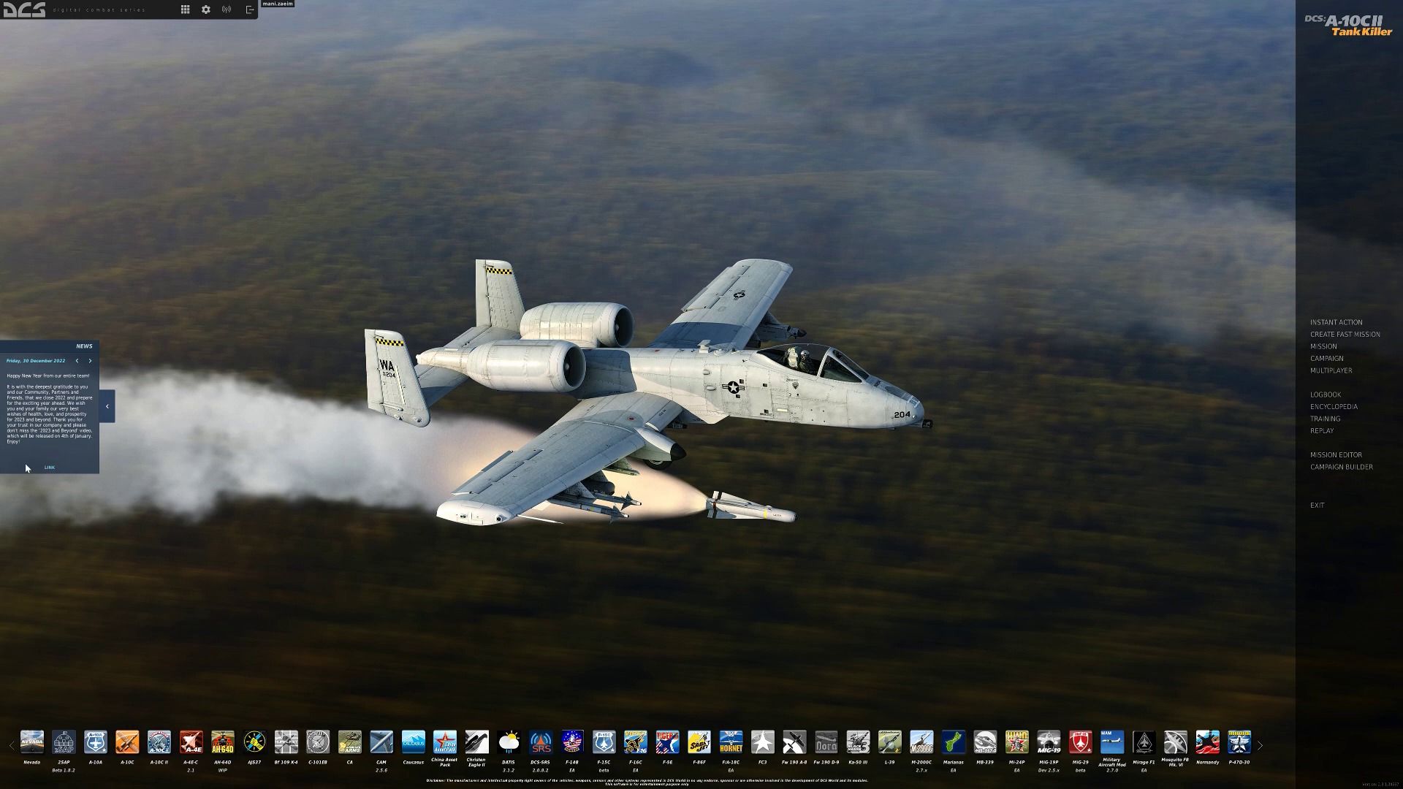
{"action": "left_click", "coordinate": [104, 411]}
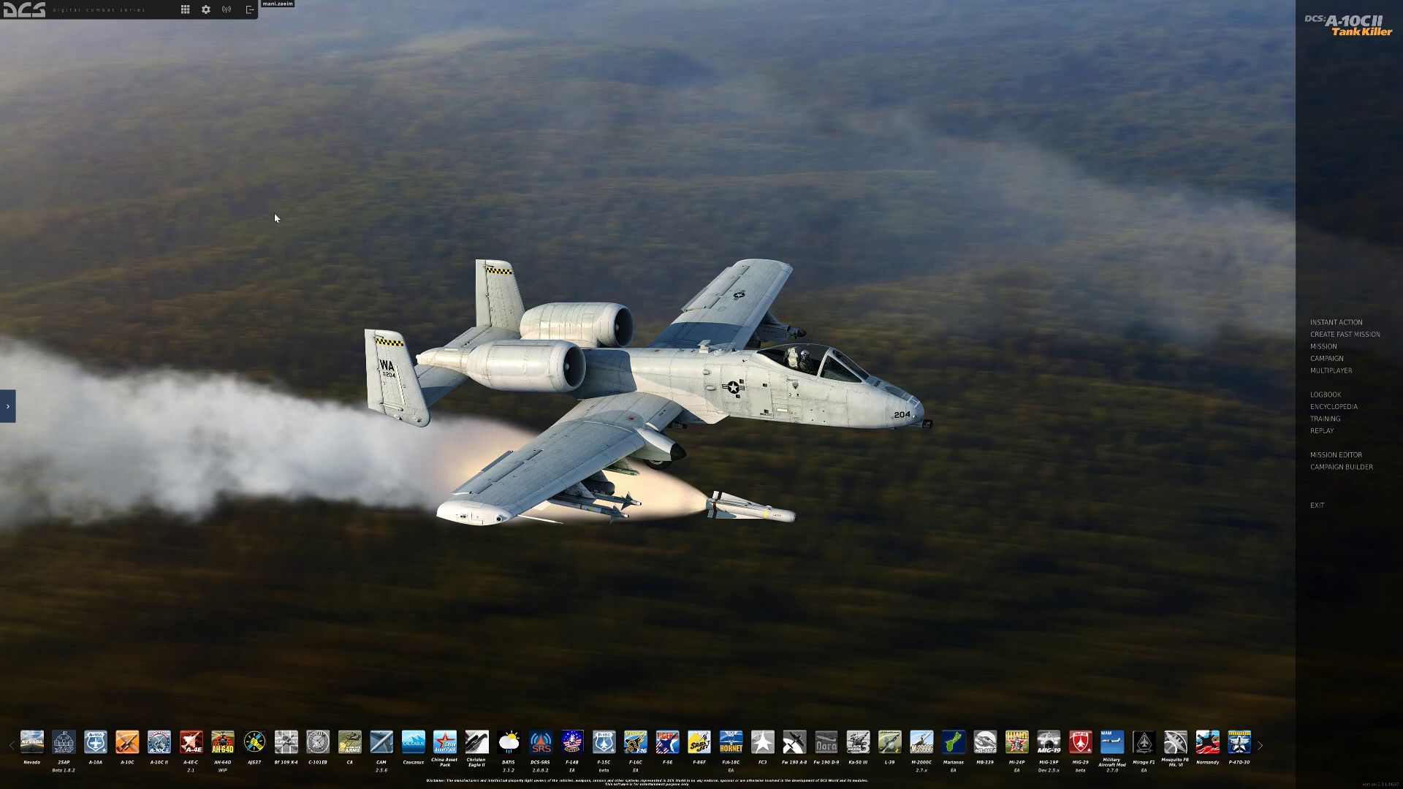
Open the Module manager and browse its special offers and the modules for sale
{"action": "left_click", "coordinate": [186, 11]}
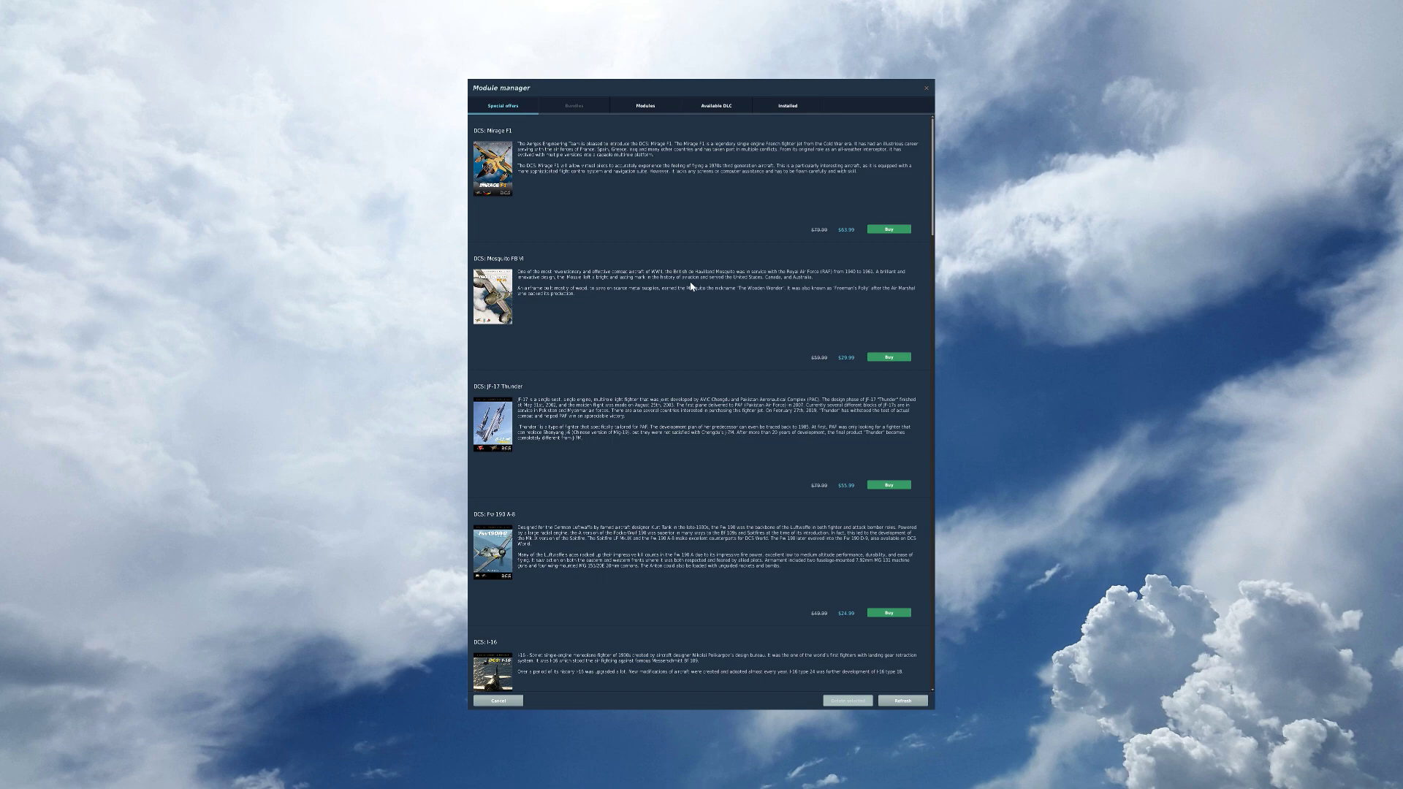
{"action": "scroll", "coordinate": [683, 282], "scroll_direction": "down", "scroll_amount": 10}
{"action": "scroll", "coordinate": [950, 287], "scroll_direction": "up", "scroll_amount": 5}
{"action": "scroll", "coordinate": [966, 220], "scroll_direction": "up", "scroll_amount": 3}
{"action": "left_click", "coordinate": [643, 106]}
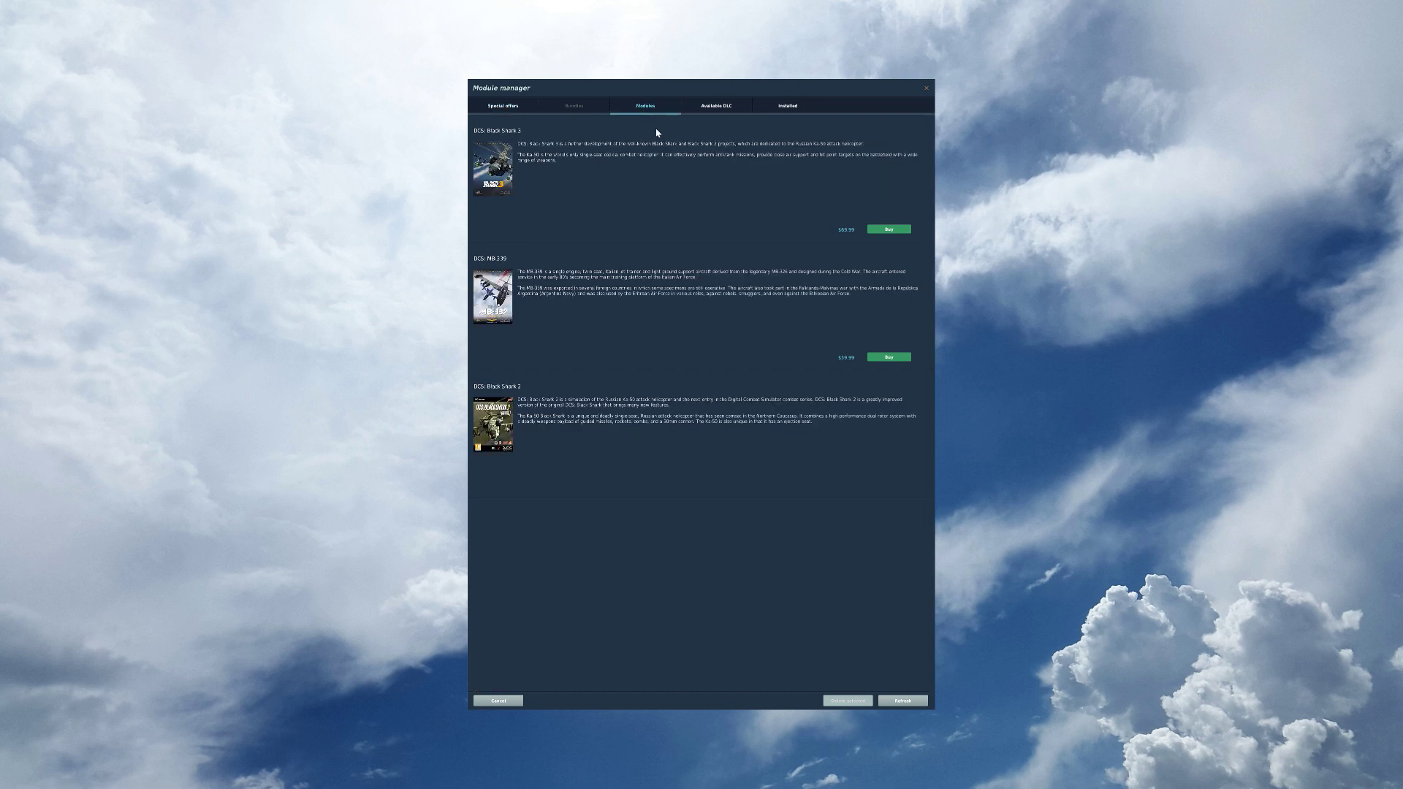
Browse the available DLC campaigns and terrains in the Module manager
{"action": "left_click", "coordinate": [715, 106]}
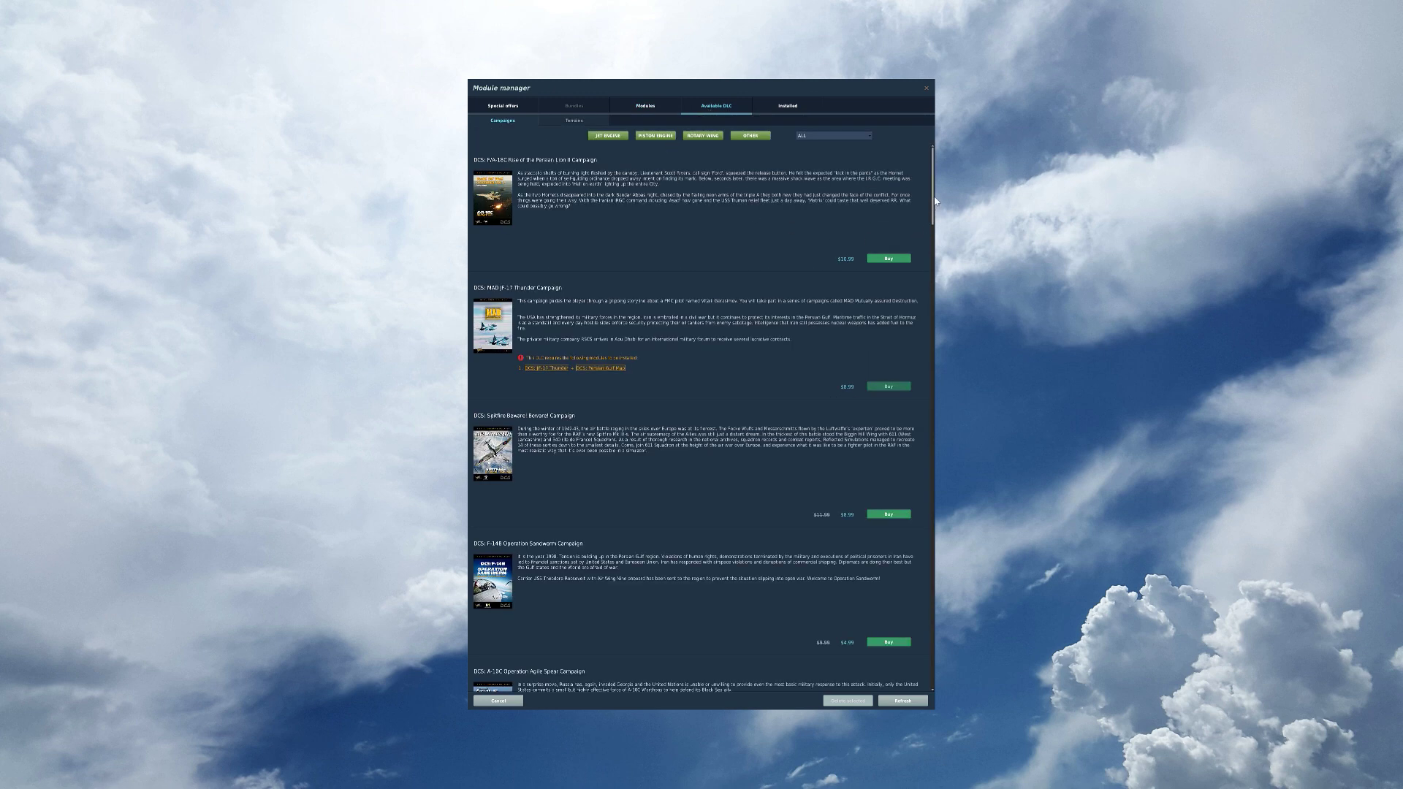
{"action": "left_click", "coordinate": [572, 122]}
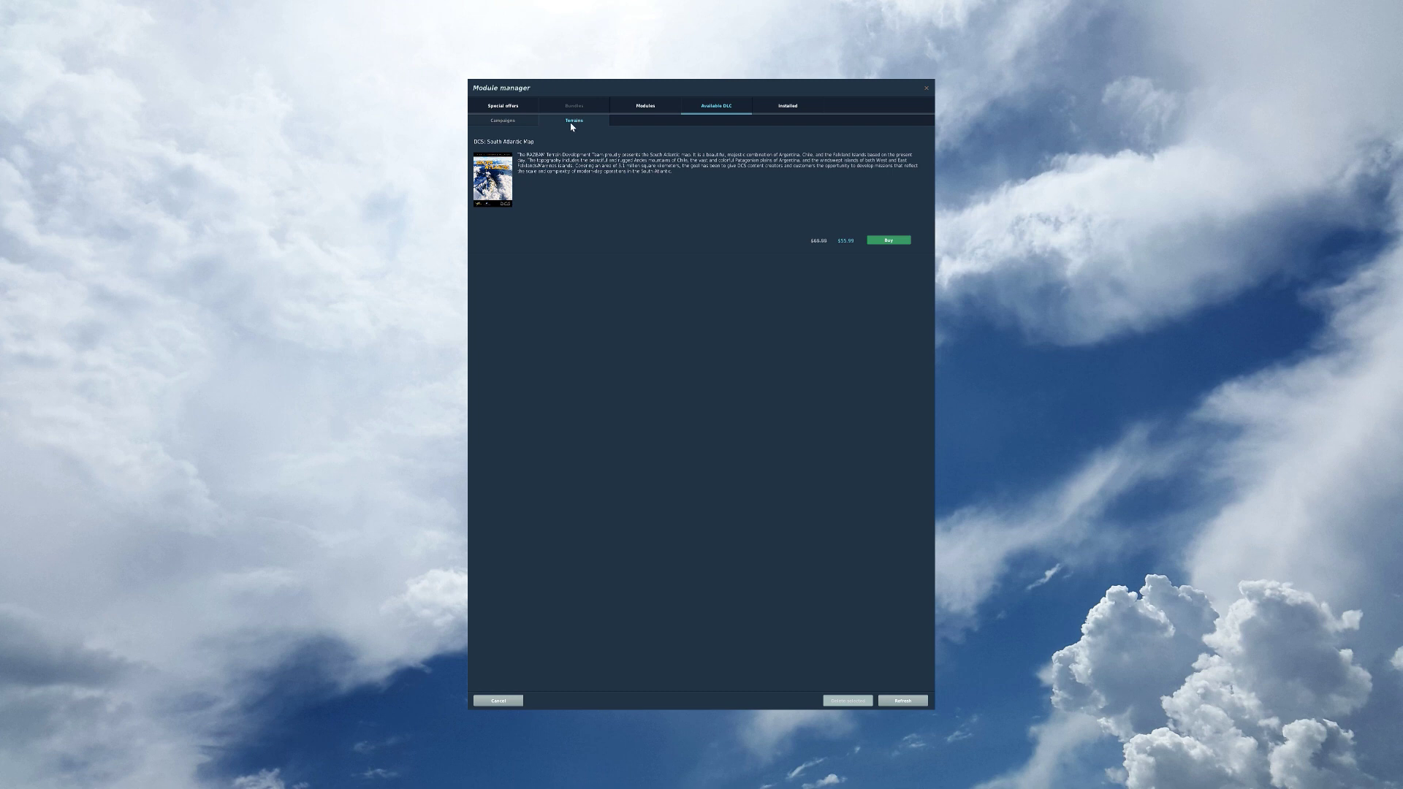
{"action": "left_click", "coordinate": [511, 122]}
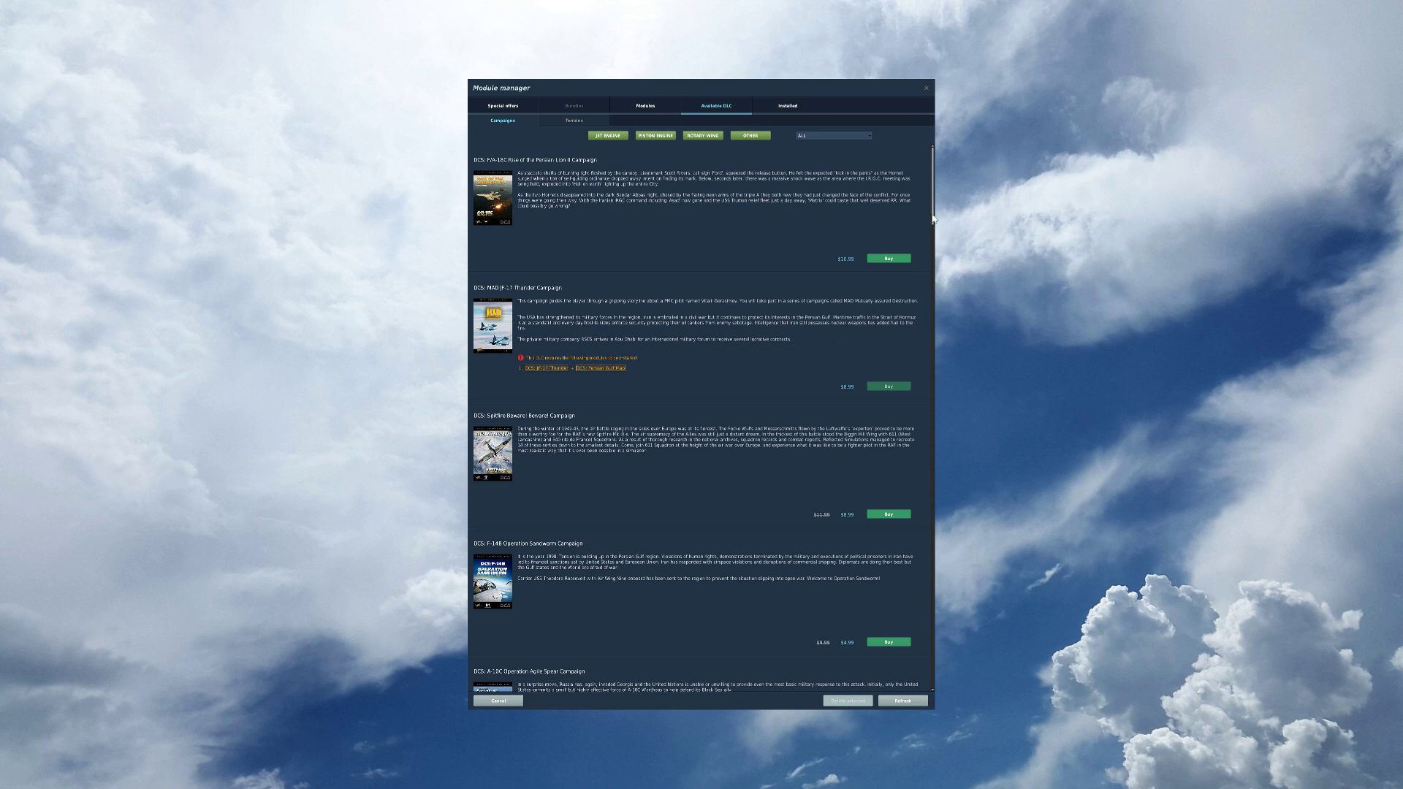
{"action": "scroll", "coordinate": [936, 226], "scroll_direction": "down", "scroll_amount": 2}
{"action": "left_click_drag", "start_coordinate": [936, 234], "coordinate": [940, 215]}
Review the installed modules, campaigns and terrains, and close the Module manager
{"action": "left_click", "coordinate": [782, 110]}
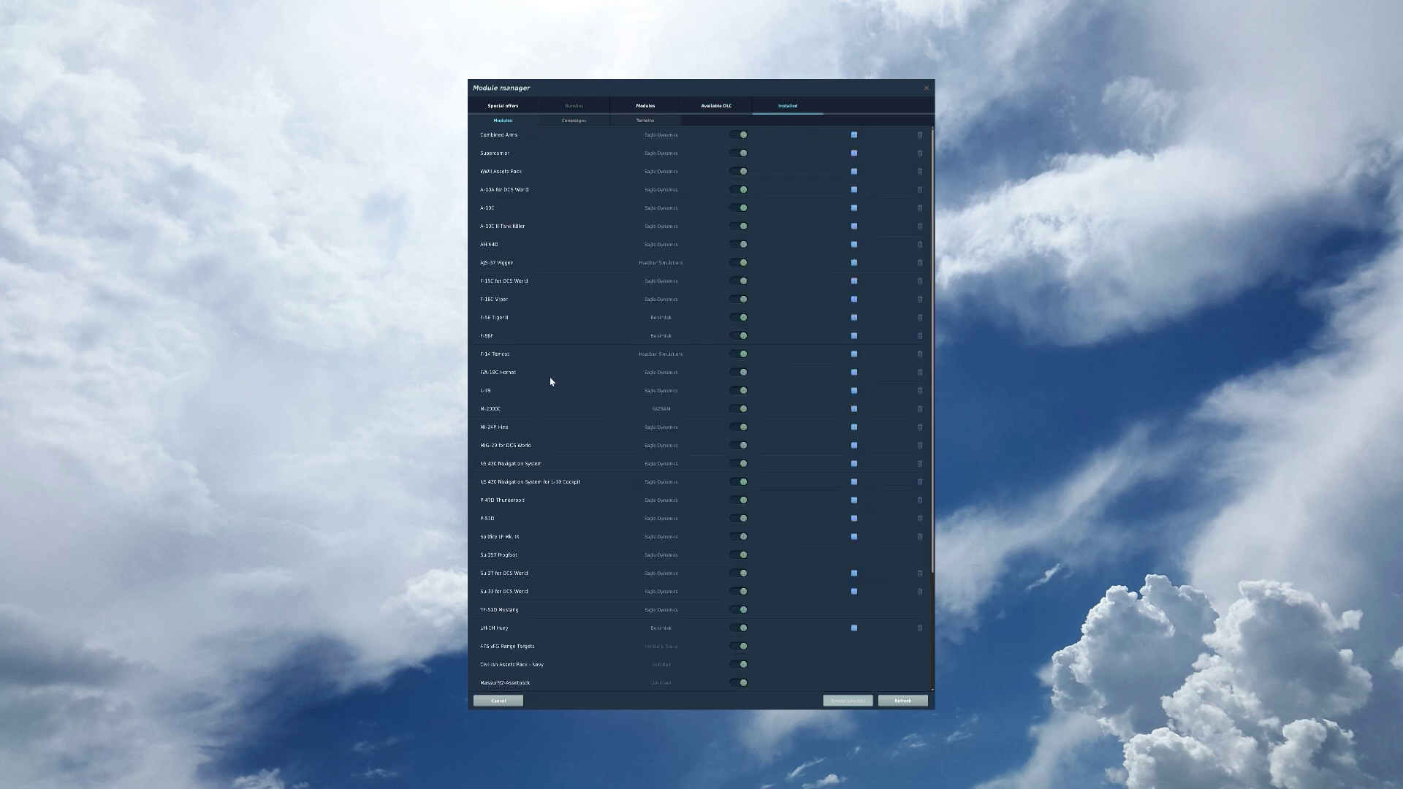
{"action": "left_click_drag", "start_coordinate": [934, 149], "coordinate": [967, 136]}
{"action": "left_click", "coordinate": [574, 121]}
{"action": "left_click", "coordinate": [653, 122]}
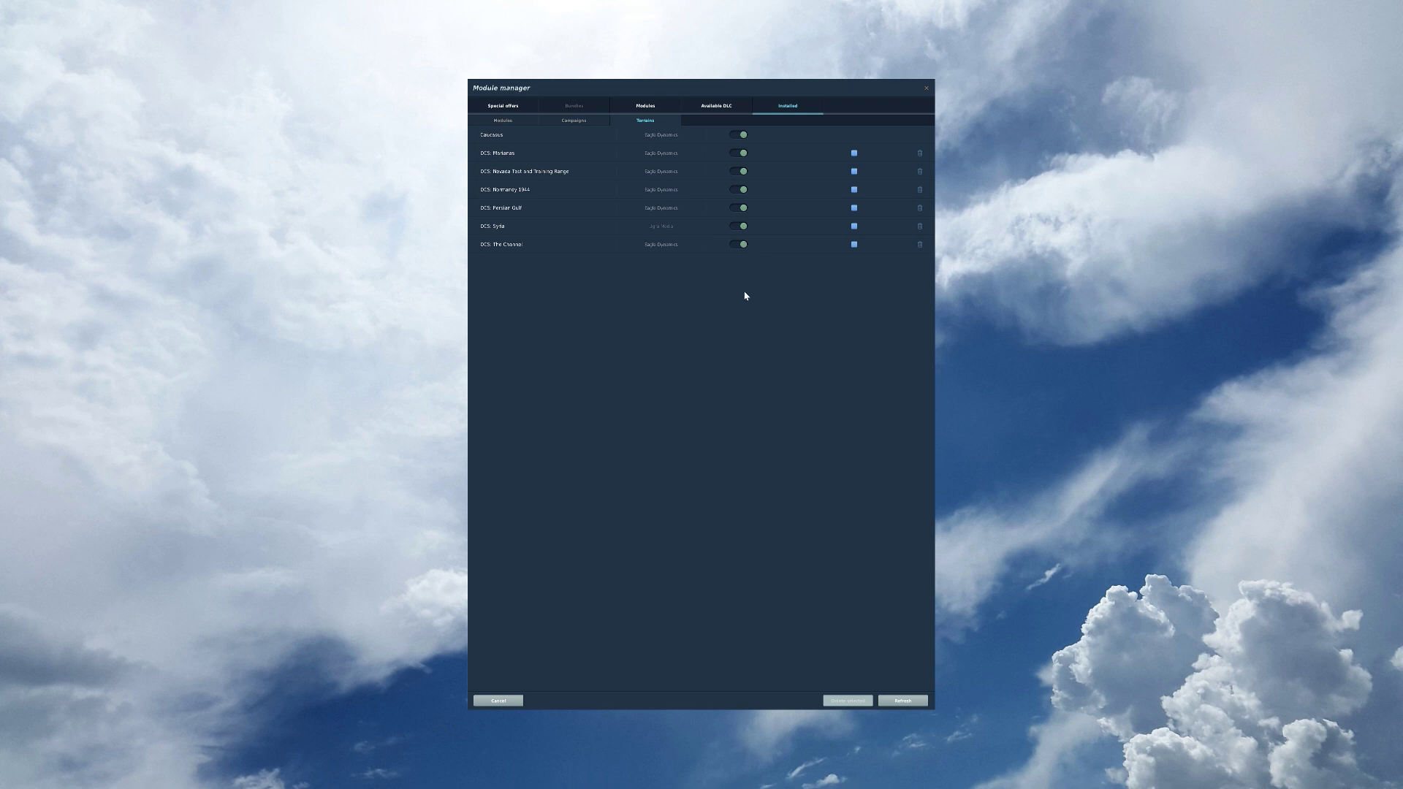
{"action": "left_click", "coordinate": [499, 700]}
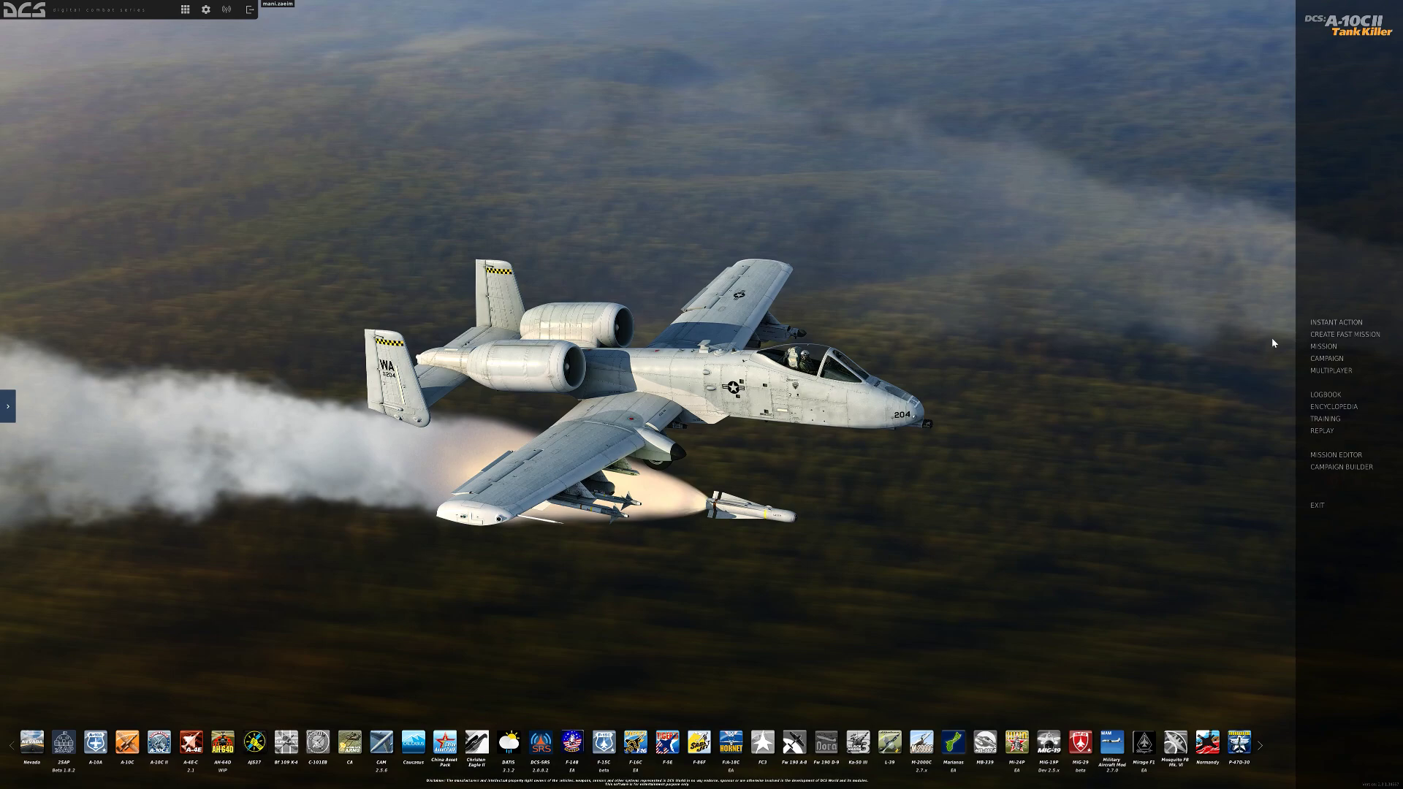
Open Instant Action, look through the aircraft list and show the missions for the Nevada map
{"action": "left_click", "coordinate": [1330, 329]}
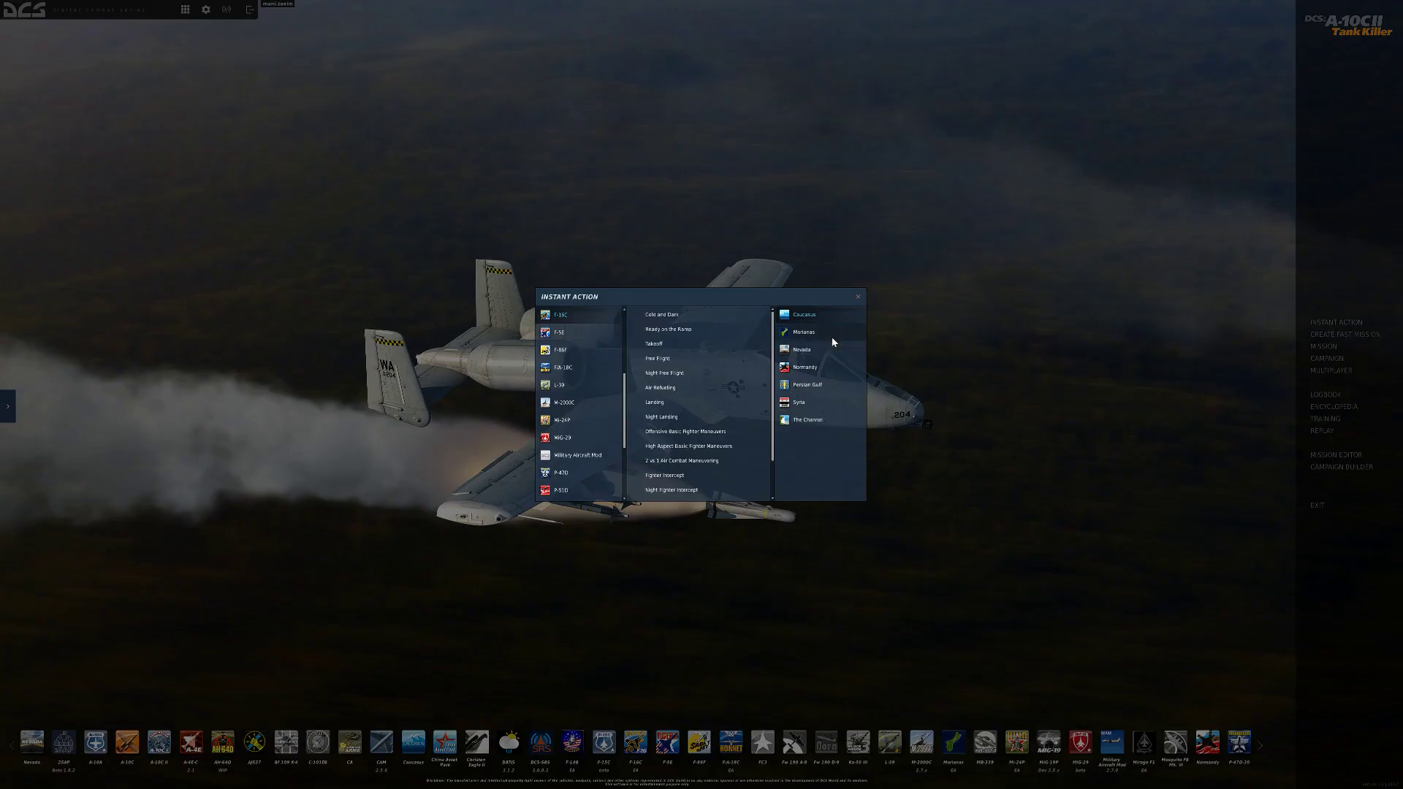
{"action": "left_click_drag", "start_coordinate": [625, 381], "coordinate": [635, 354]}
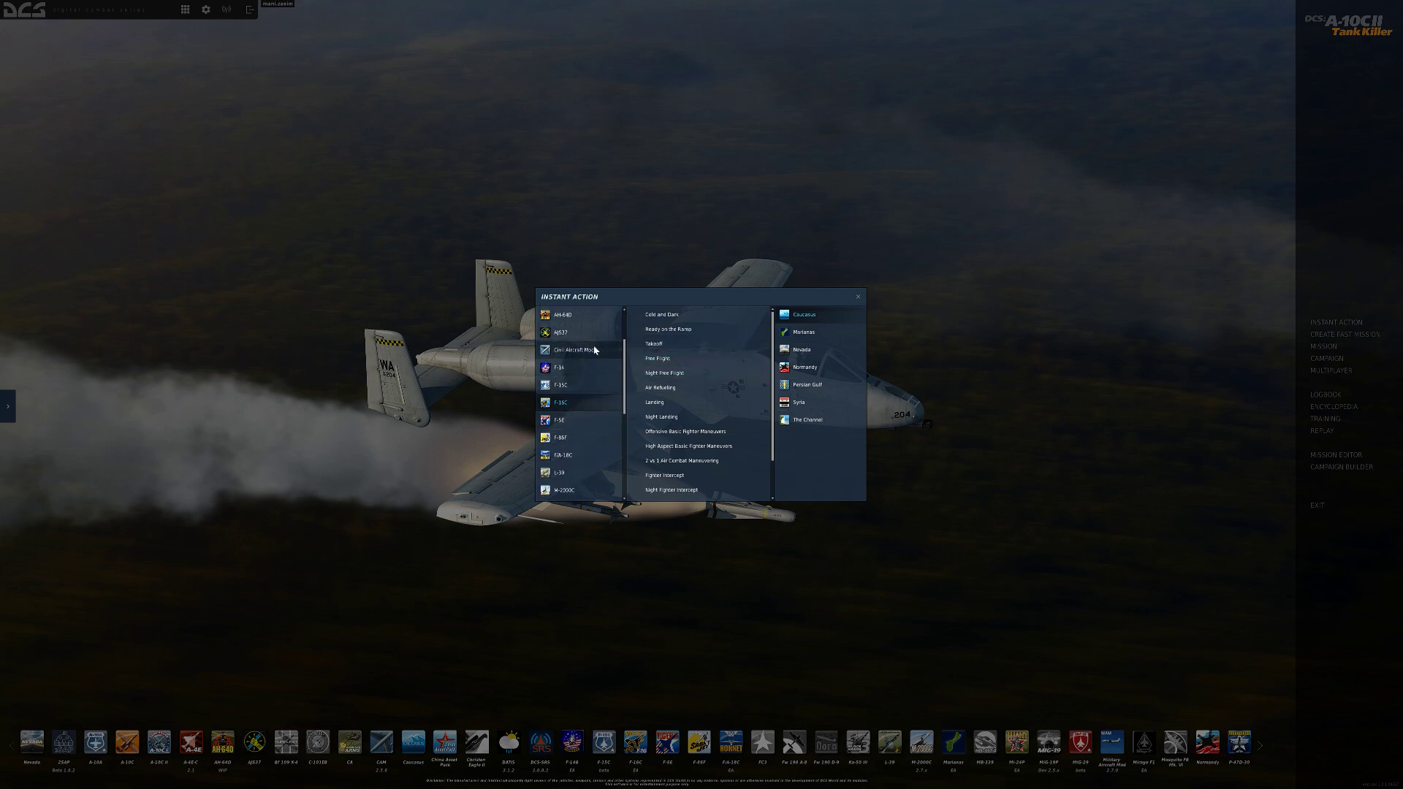
{"action": "scroll", "coordinate": [594, 350], "scroll_direction": "up", "scroll_amount": 4}
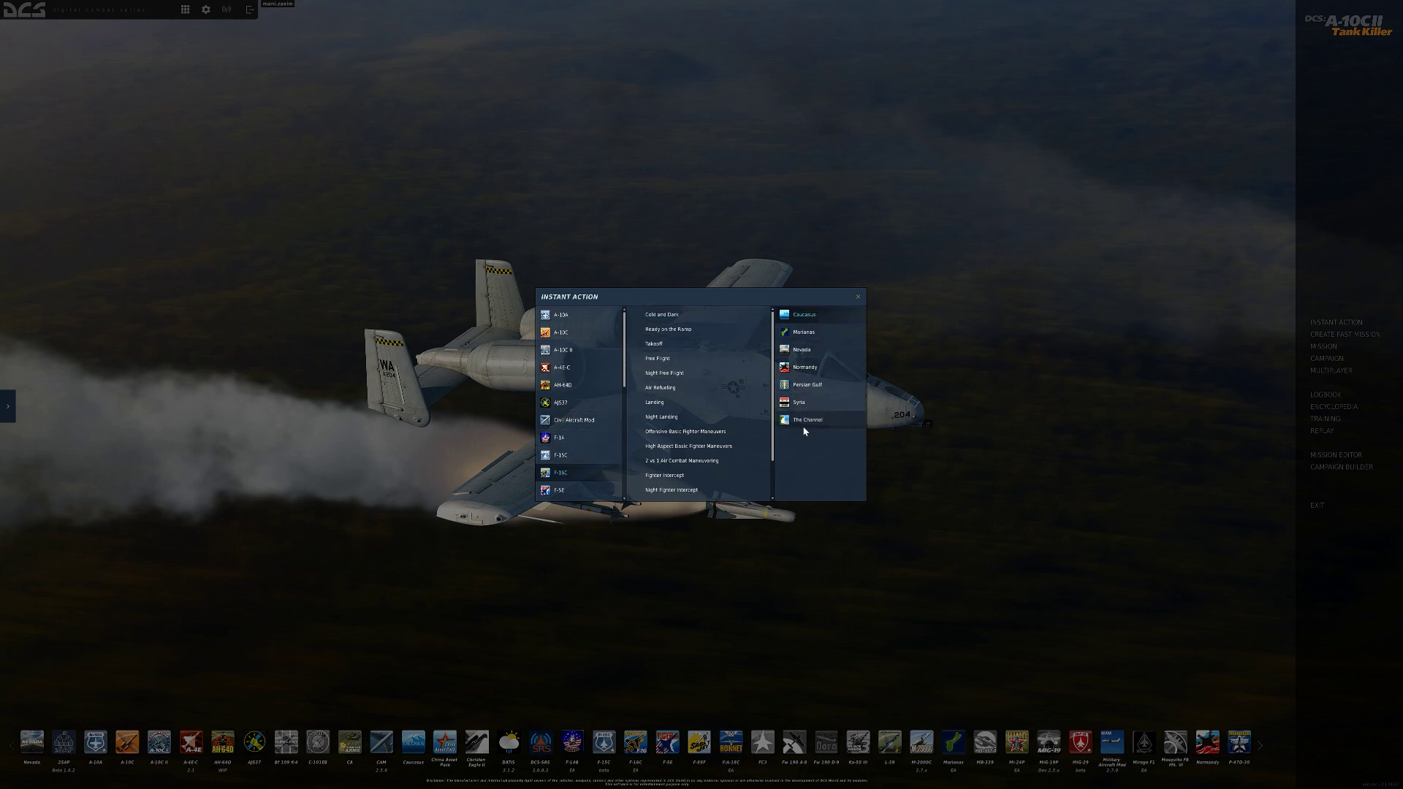
{"action": "left_click", "coordinate": [801, 349]}
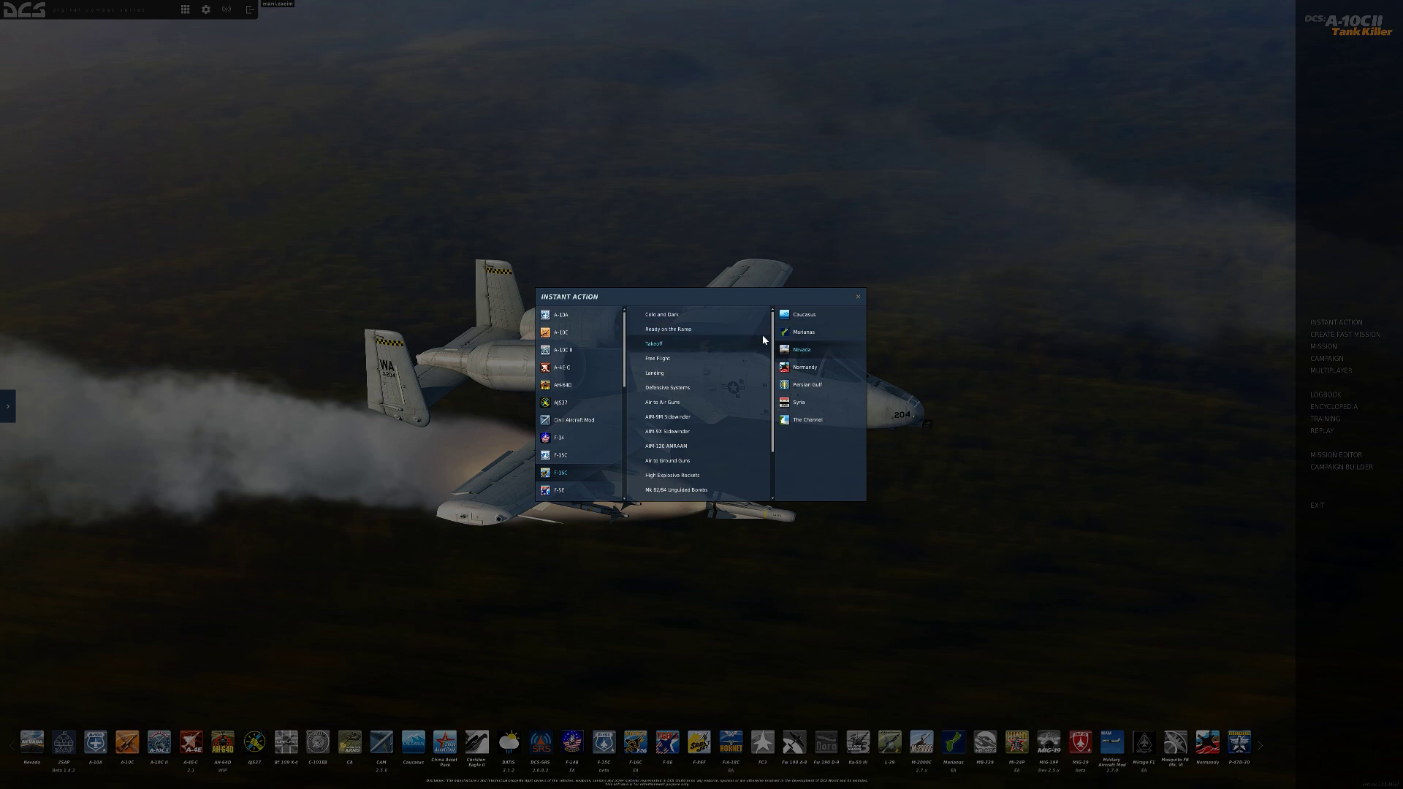
{"action": "scroll", "coordinate": [774, 338], "scroll_direction": "down", "scroll_amount": 4}
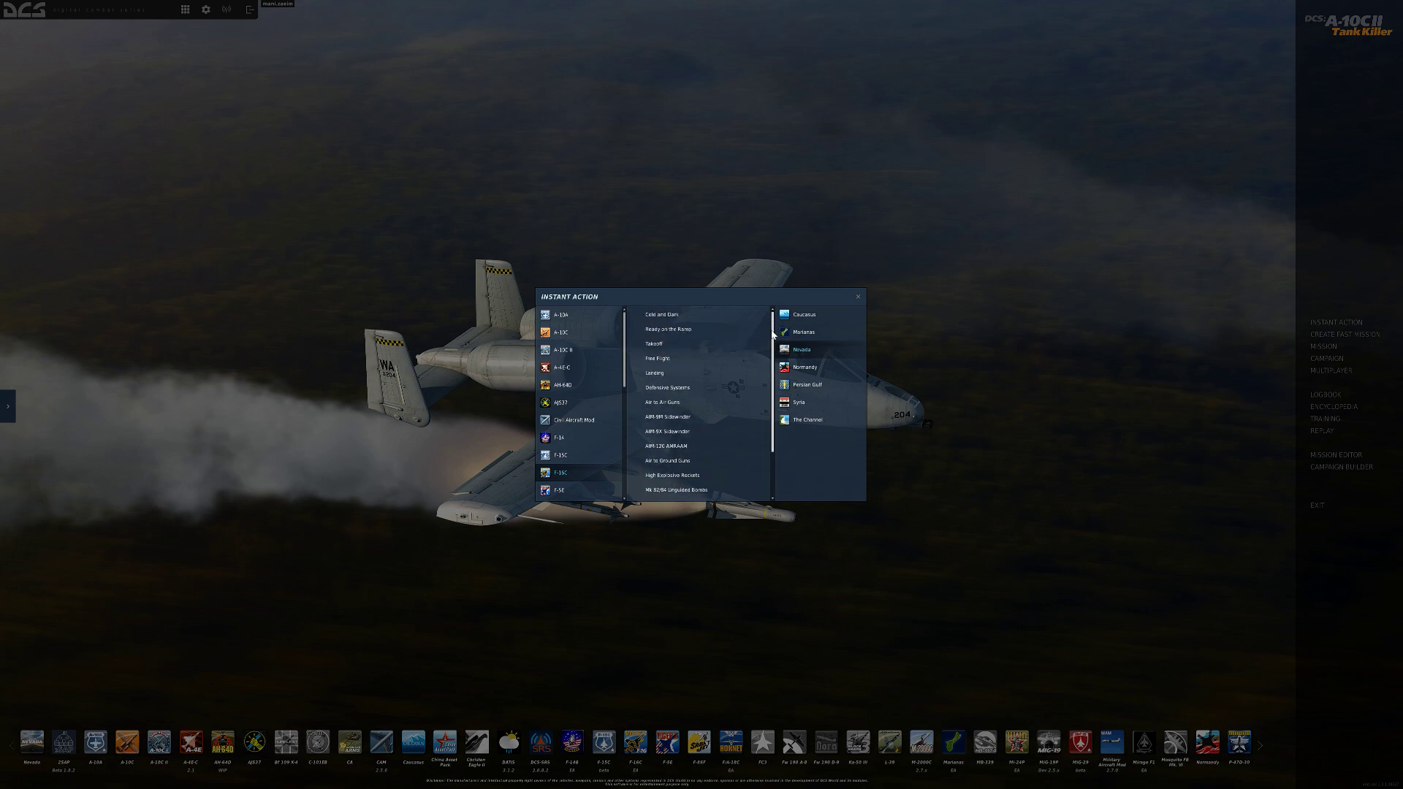
{"action": "scroll", "coordinate": [775, 333], "scroll_direction": "up", "scroll_amount": 4}
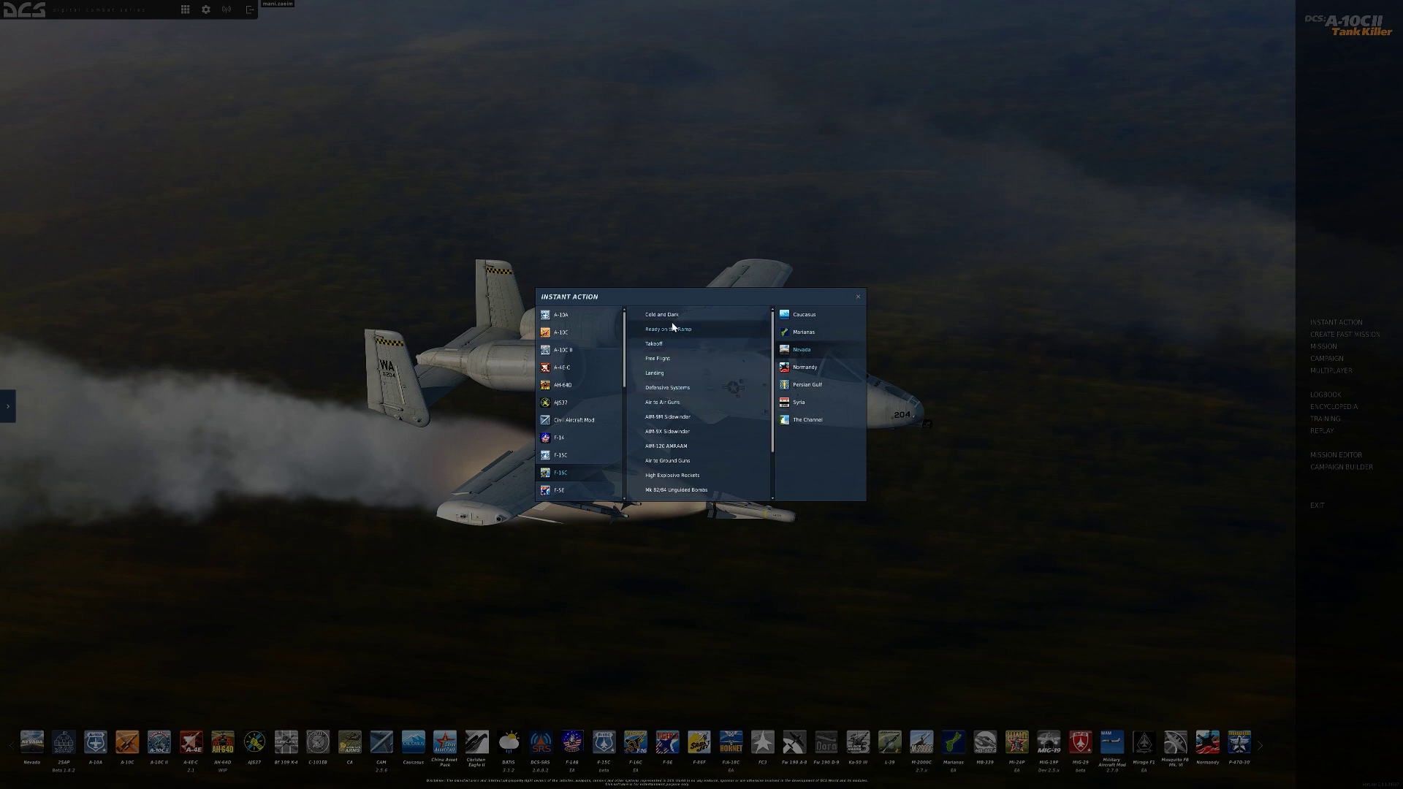
Look through the F-16C's instant action missions on the Nevada map and close the Instant Action window
{"action": "left_click", "coordinate": [672, 342]}
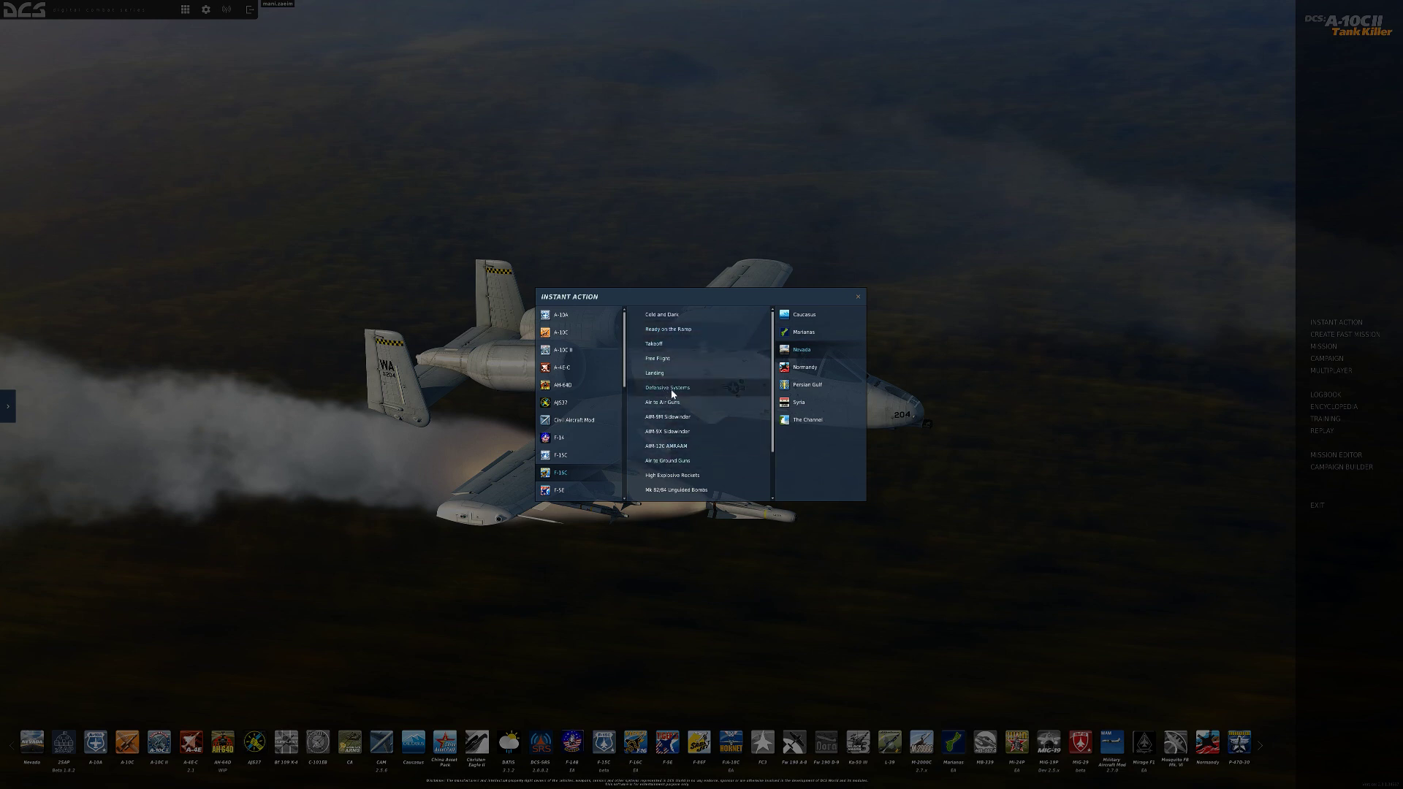
{"action": "left_click", "coordinate": [670, 421]}
{"action": "scroll", "coordinate": [690, 457], "scroll_direction": "down", "scroll_amount": 2}
{"action": "left_click", "coordinate": [698, 463]}
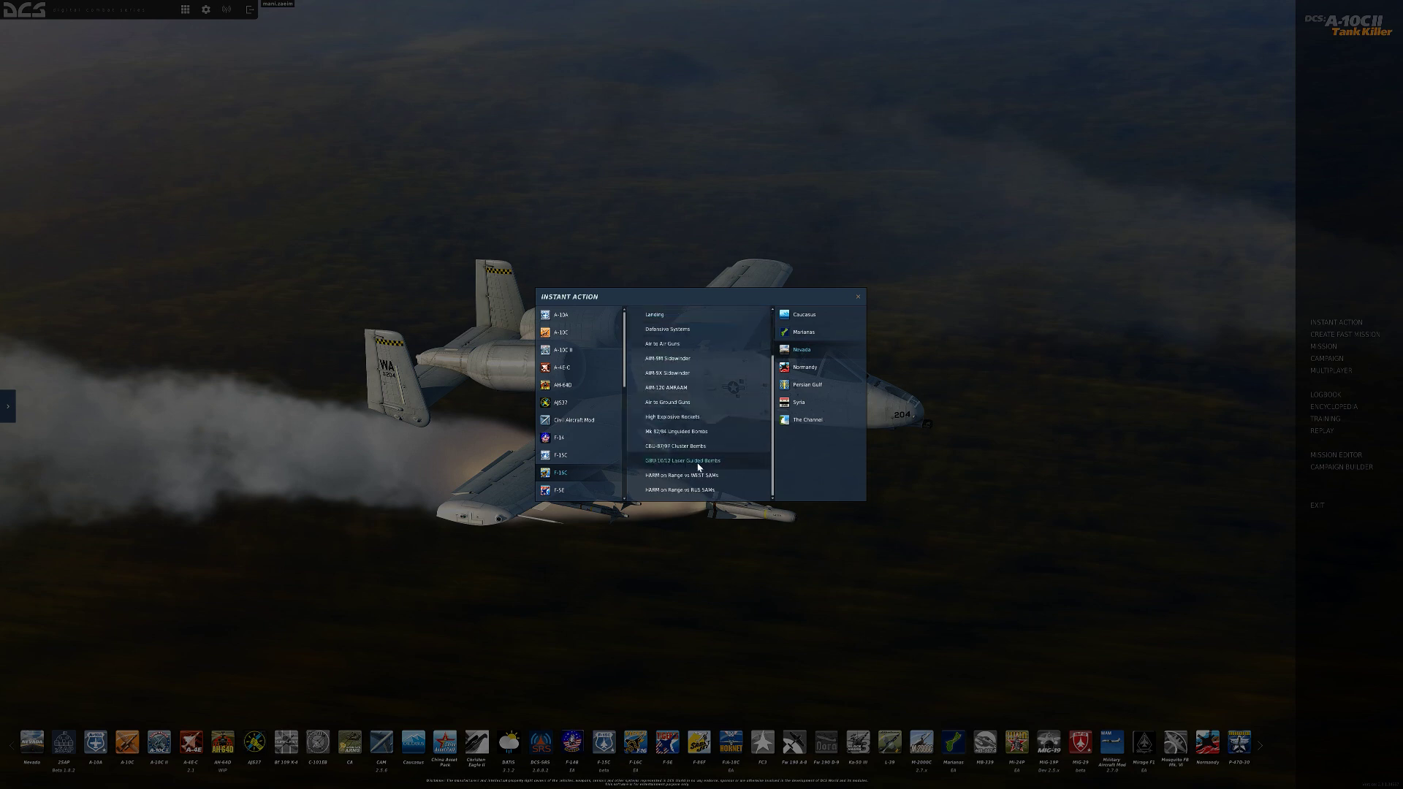
{"action": "left_click", "coordinate": [859, 296]}
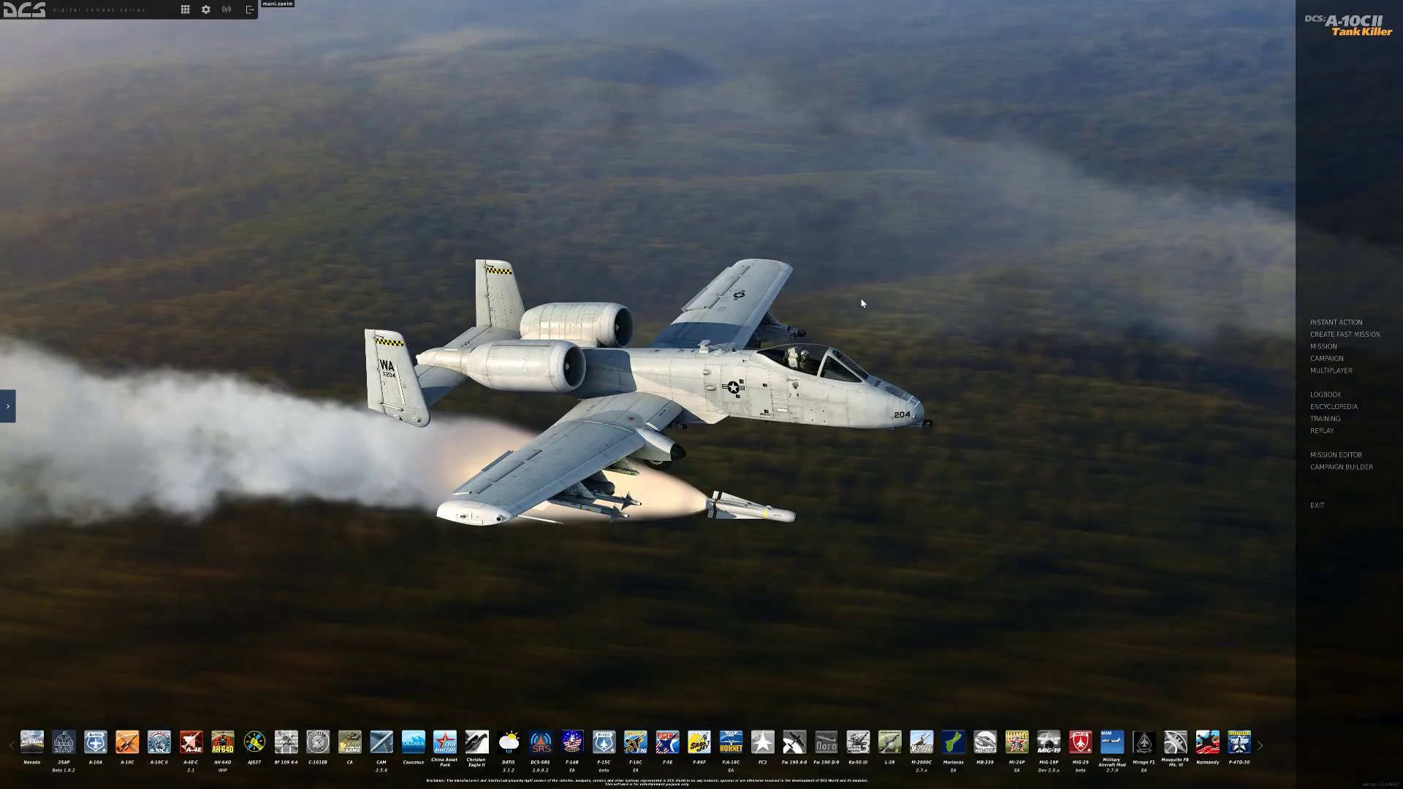
View the Create Fast Mission options and cancel without creating a mission
{"action": "left_click", "coordinate": [1330, 336]}
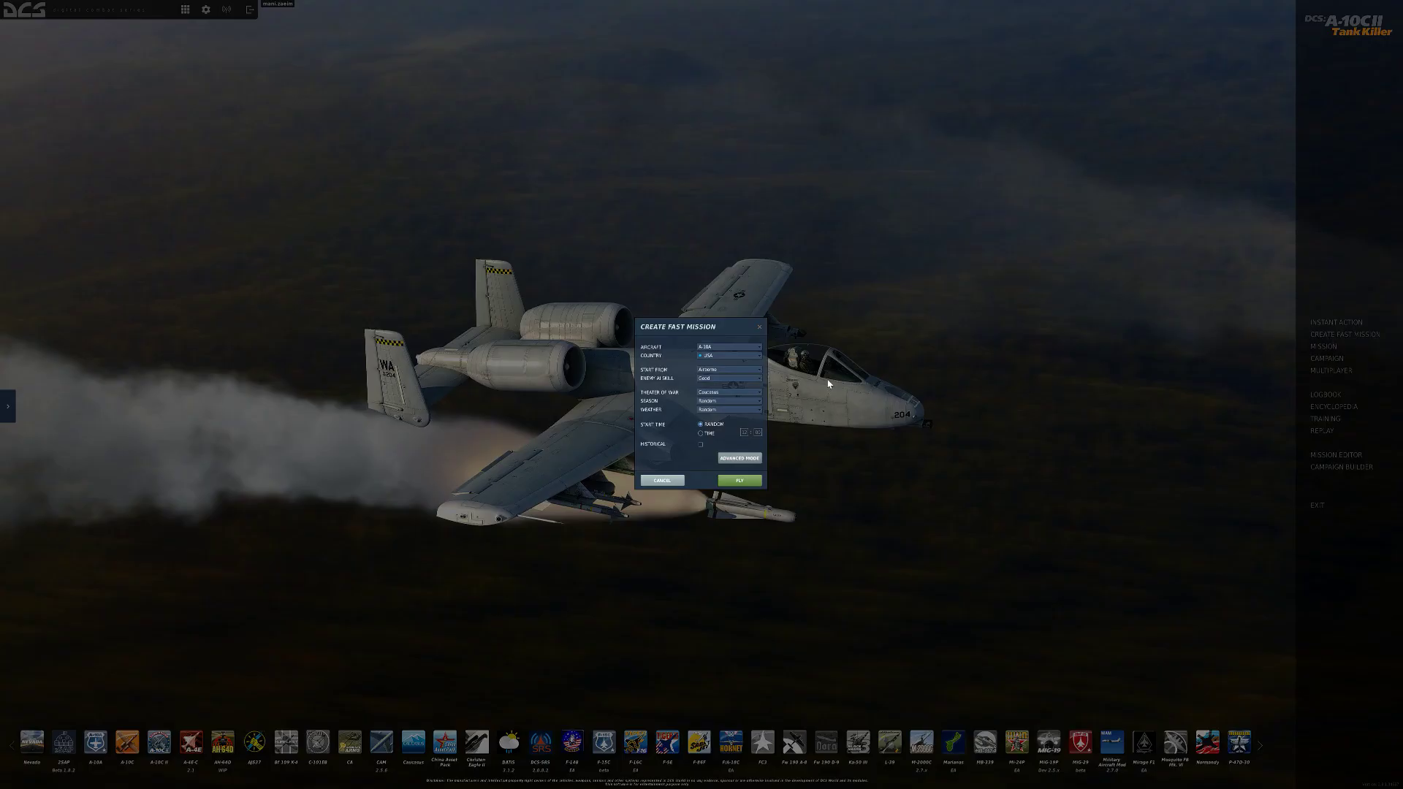
{"action": "left_click", "coordinate": [643, 480]}
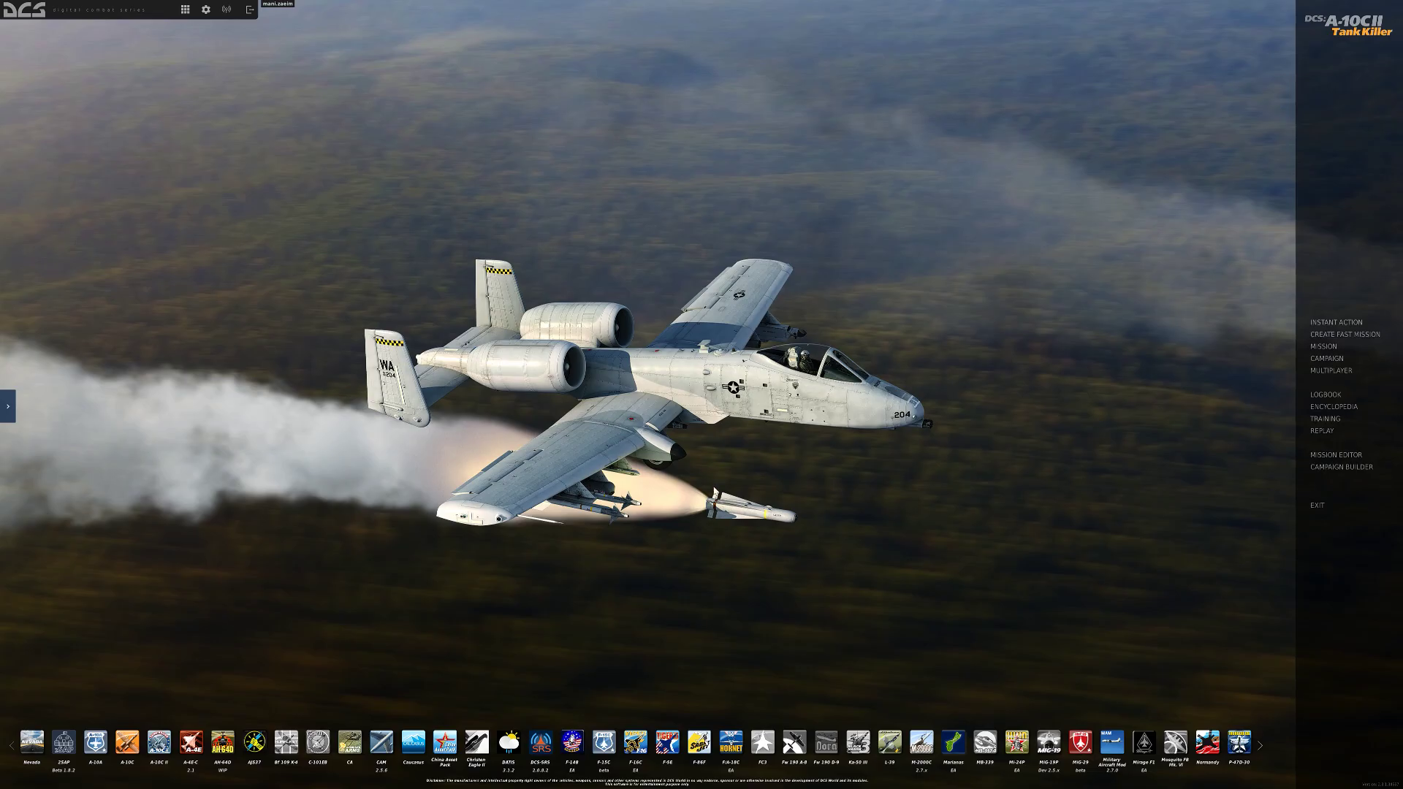
Browse the single-player missions by module, including the My Missions folder, and return to the main menu
{"action": "left_click", "coordinate": [1324, 346]}
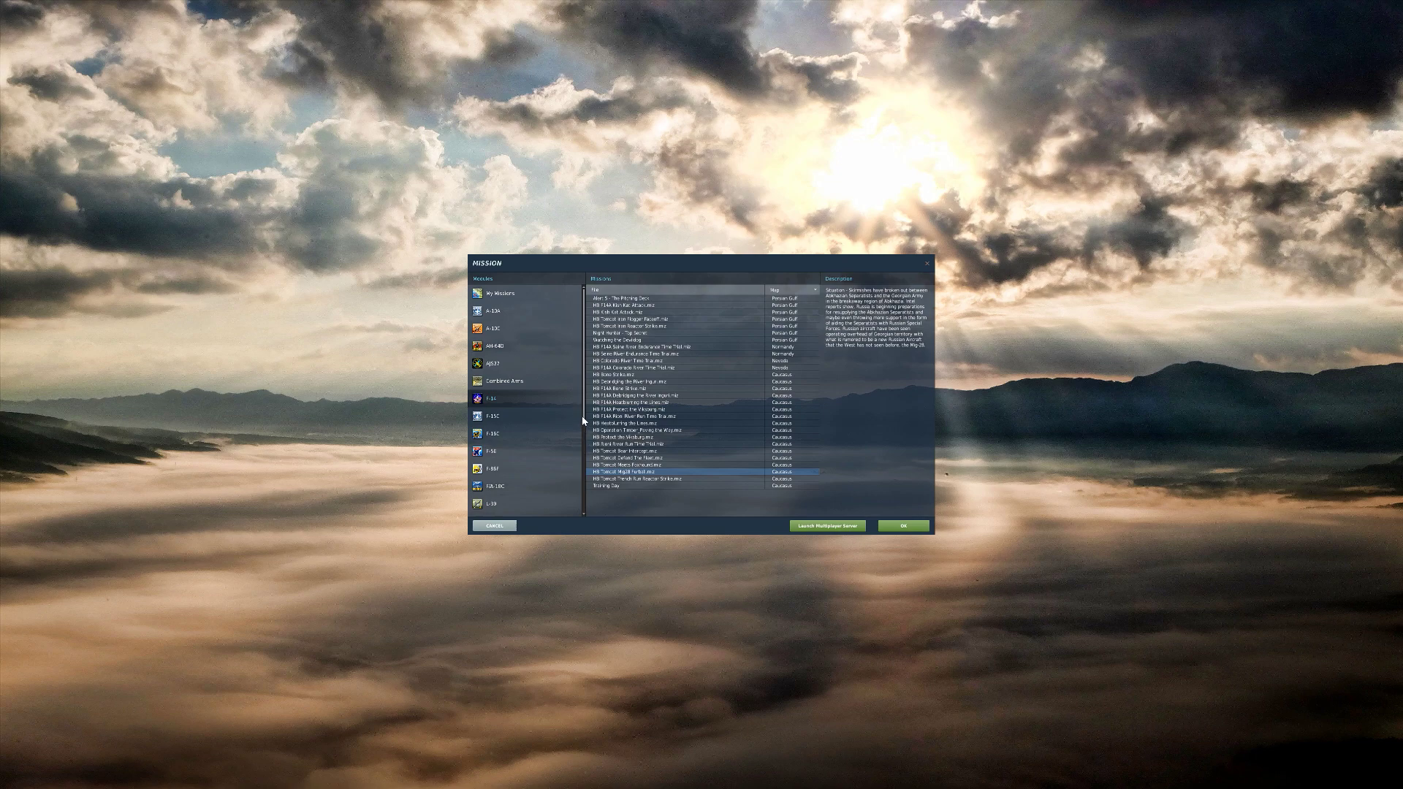
{"action": "mouse_move", "coordinate": [583, 413]}
{"action": "left_mouse_down"}
{"action": "mouse_move", "coordinate": [583, 515]}
{"action": "mouse_move", "coordinate": [581, 416]}
{"action": "left_mouse_up"}
{"action": "left_click", "coordinate": [506, 503]}
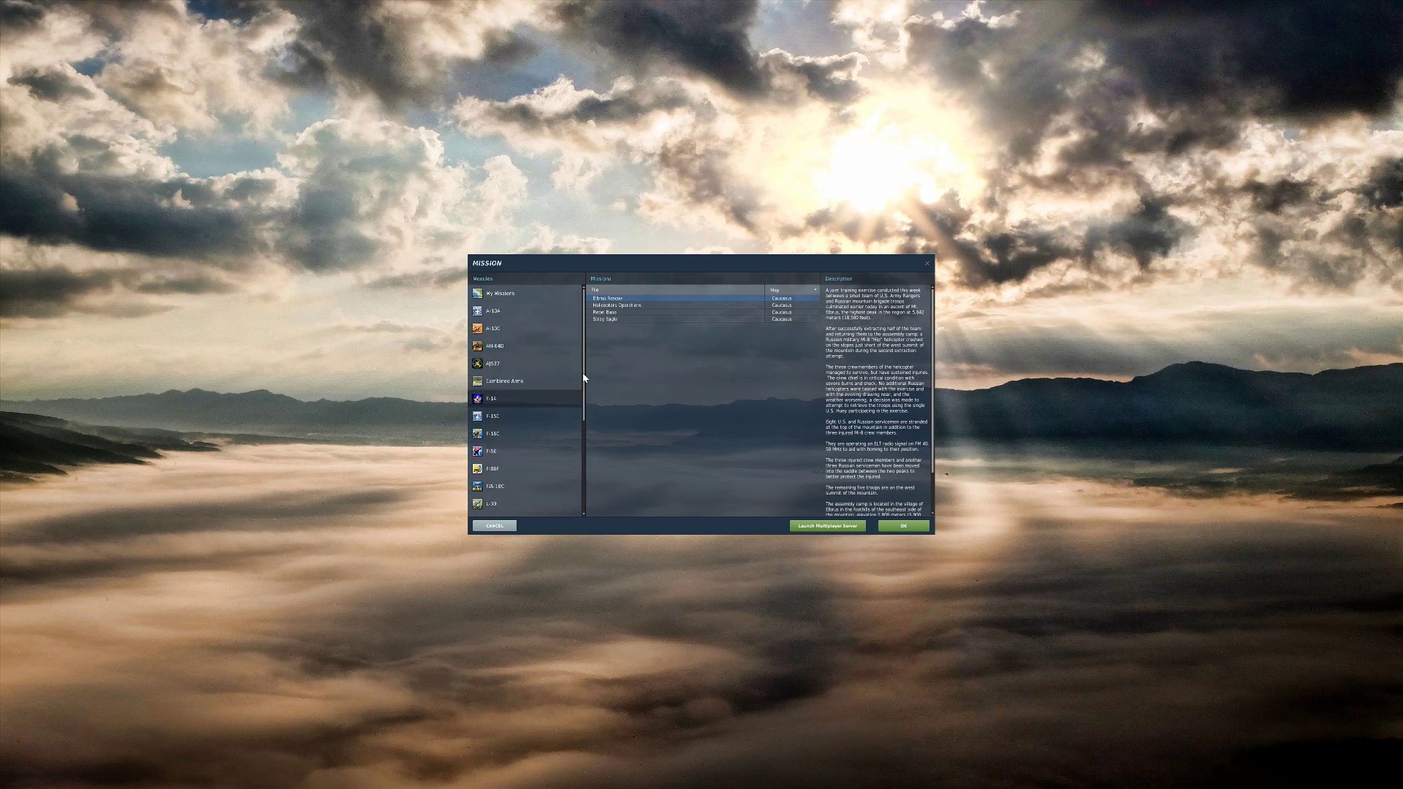
{"action": "scroll", "coordinate": [532, 333], "scroll_direction": "up", "scroll_amount": 3}
{"action": "left_click", "coordinate": [503, 296]}
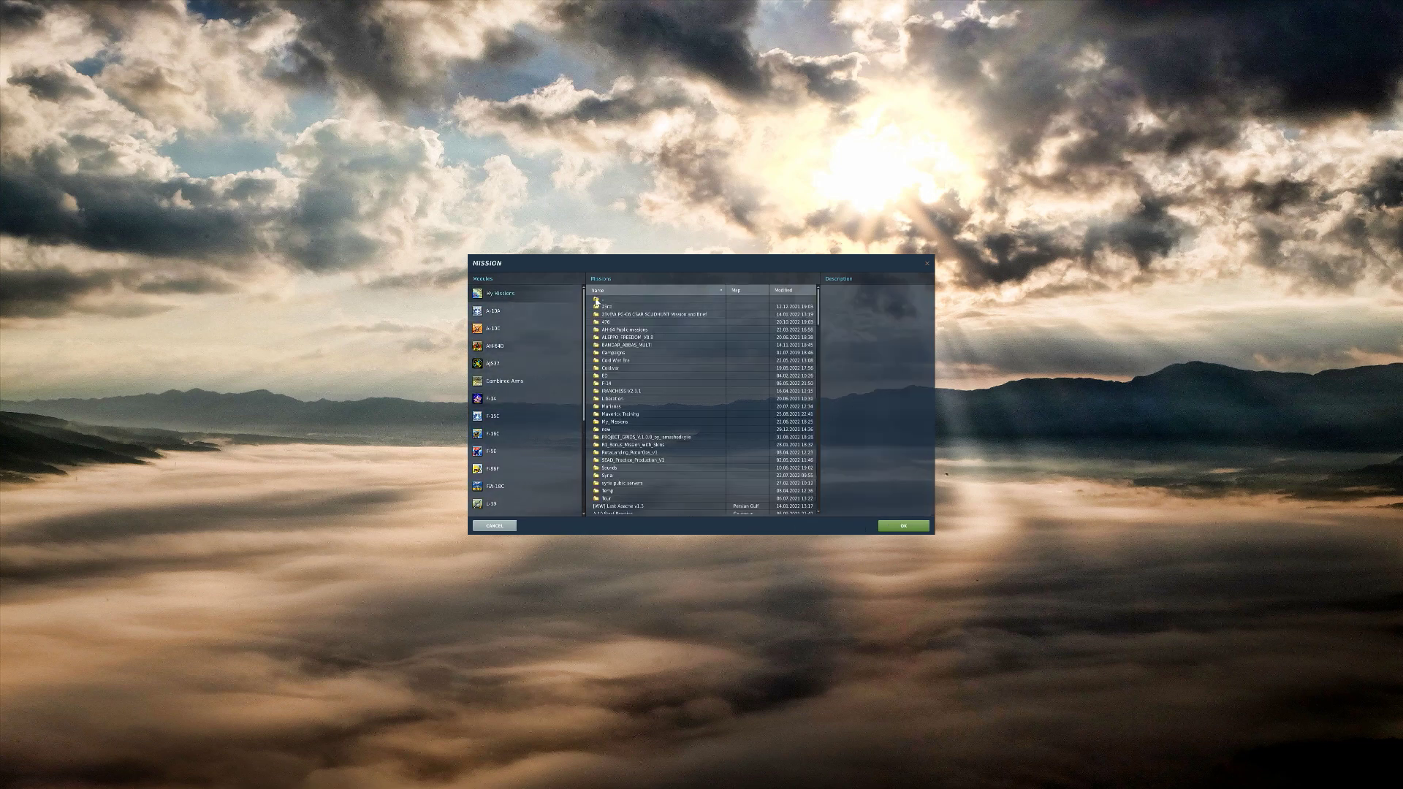
{"action": "left_click", "coordinate": [494, 526]}
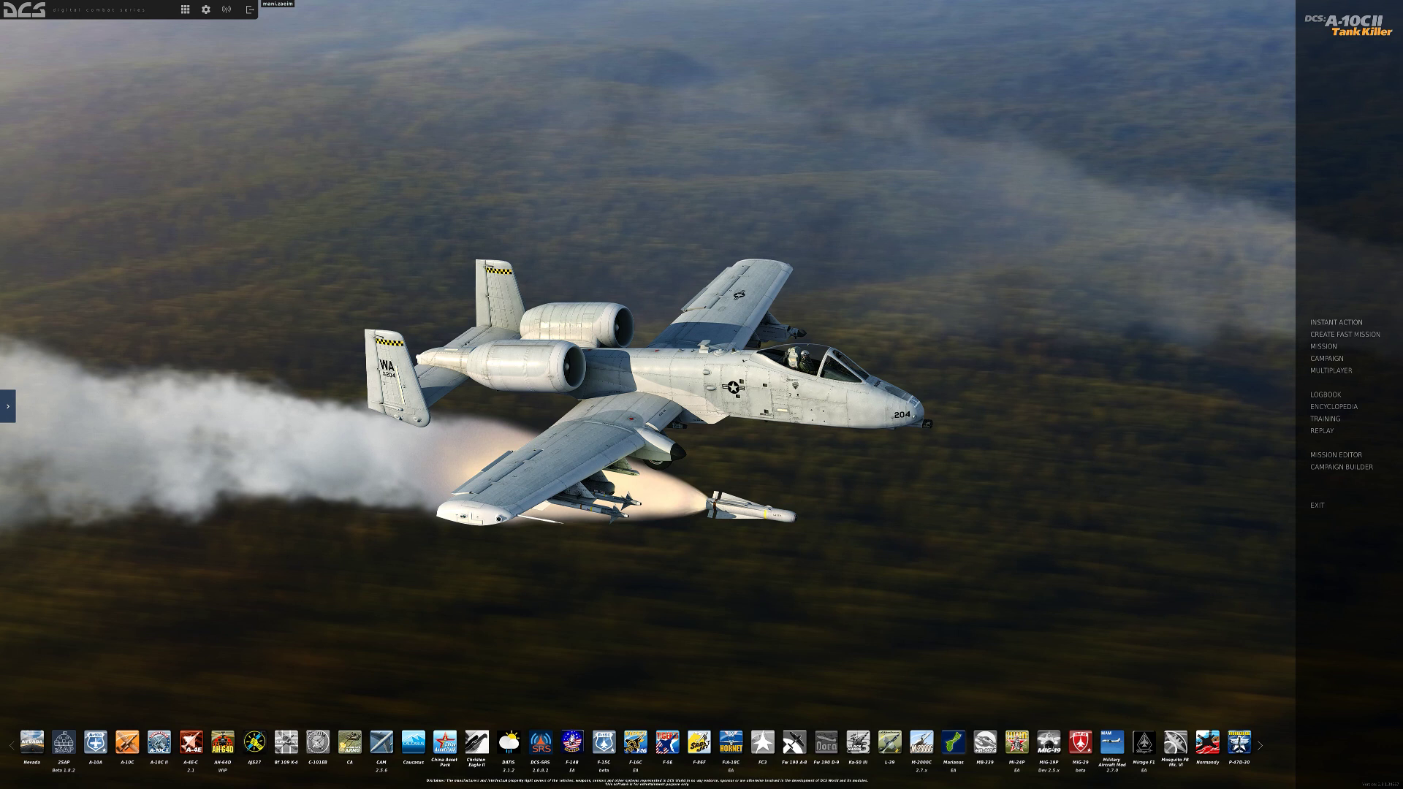
Browse the available campaigns, including those for the F-16C, A-10C II and F-14, and return to the main menu
{"action": "left_click", "coordinate": [1318, 357]}
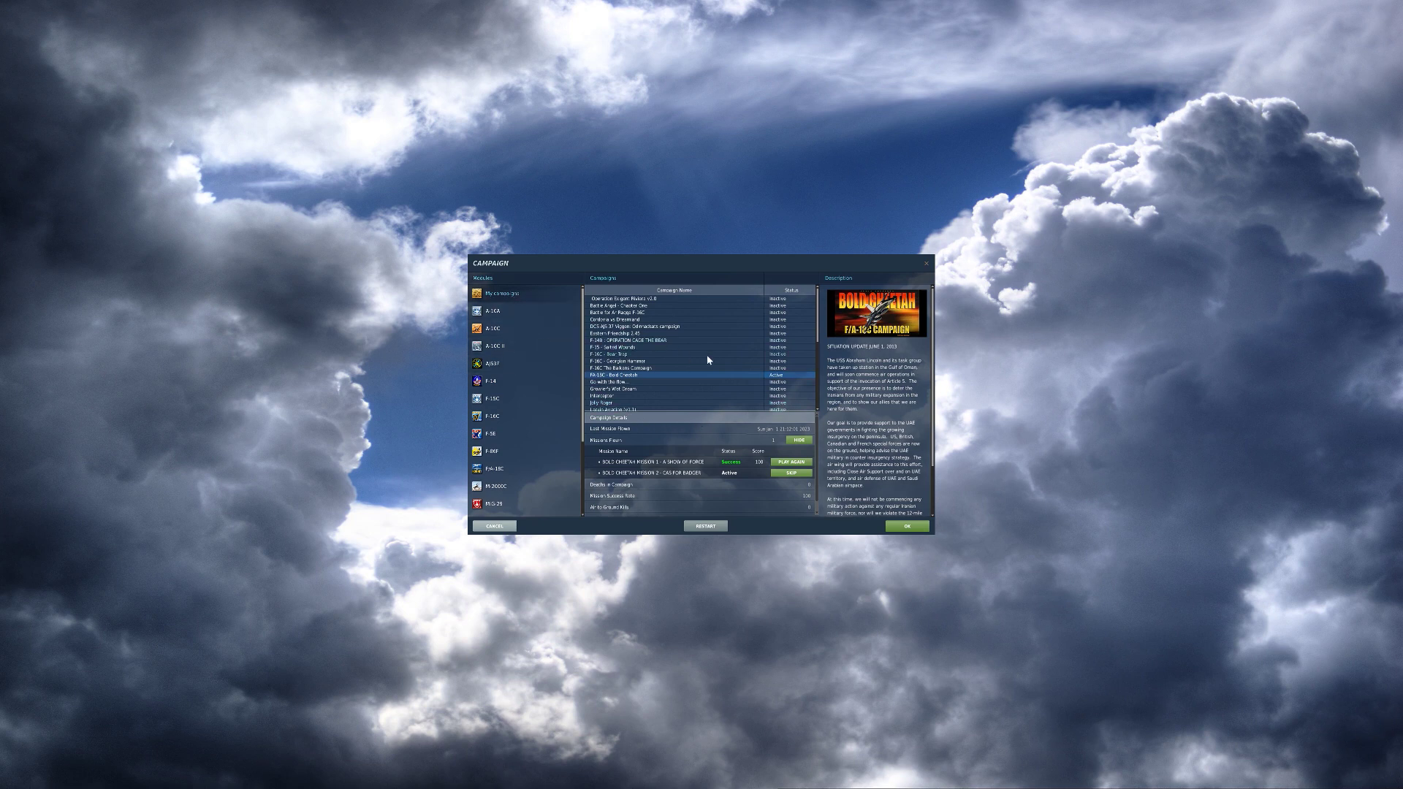
{"action": "scroll", "coordinate": [815, 340], "scroll_direction": "down", "scroll_amount": 10}
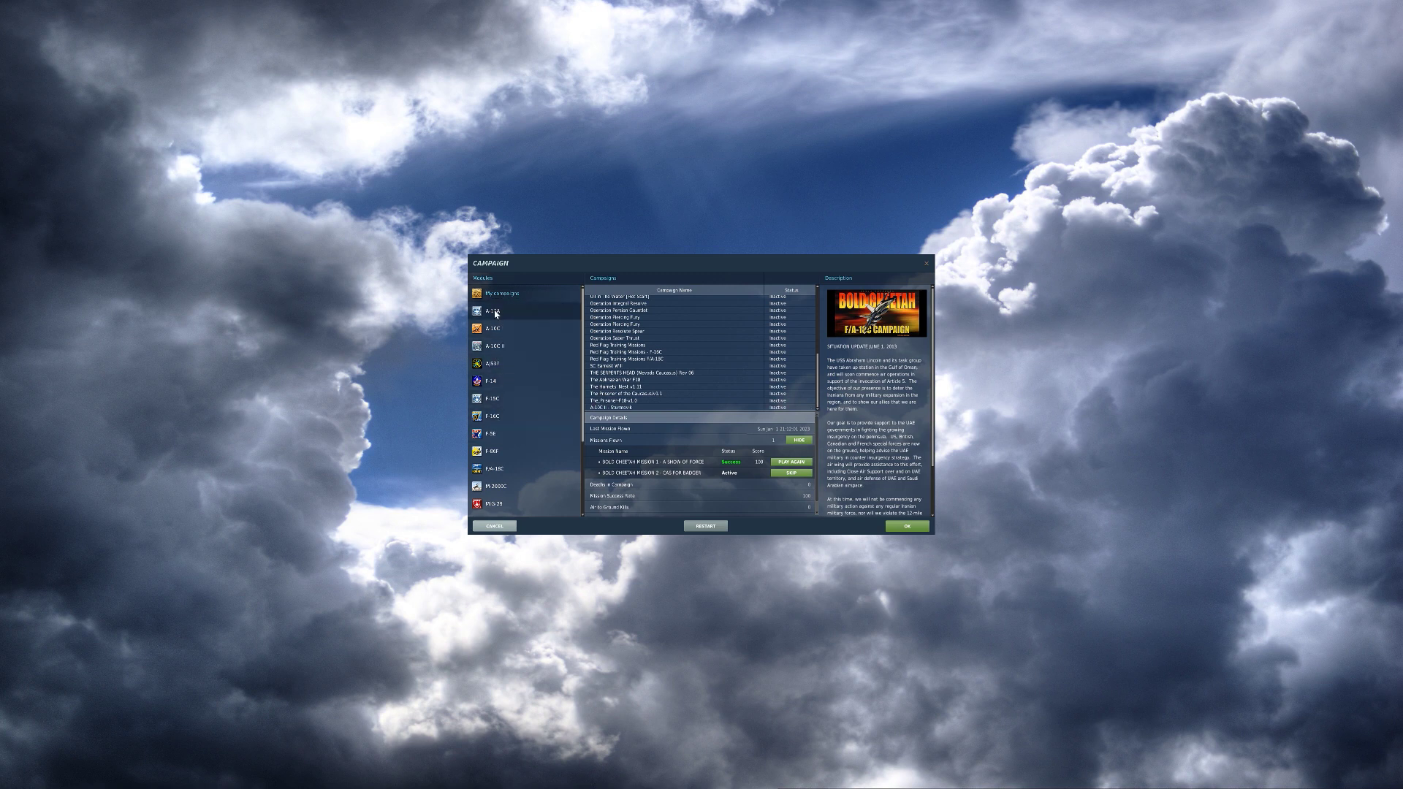
{"action": "scroll", "coordinate": [501, 464], "scroll_direction": "down", "scroll_amount": 3}
{"action": "left_click", "coordinate": [493, 364]}
{"action": "scroll", "coordinate": [523, 368], "scroll_direction": "up", "scroll_amount": 3}
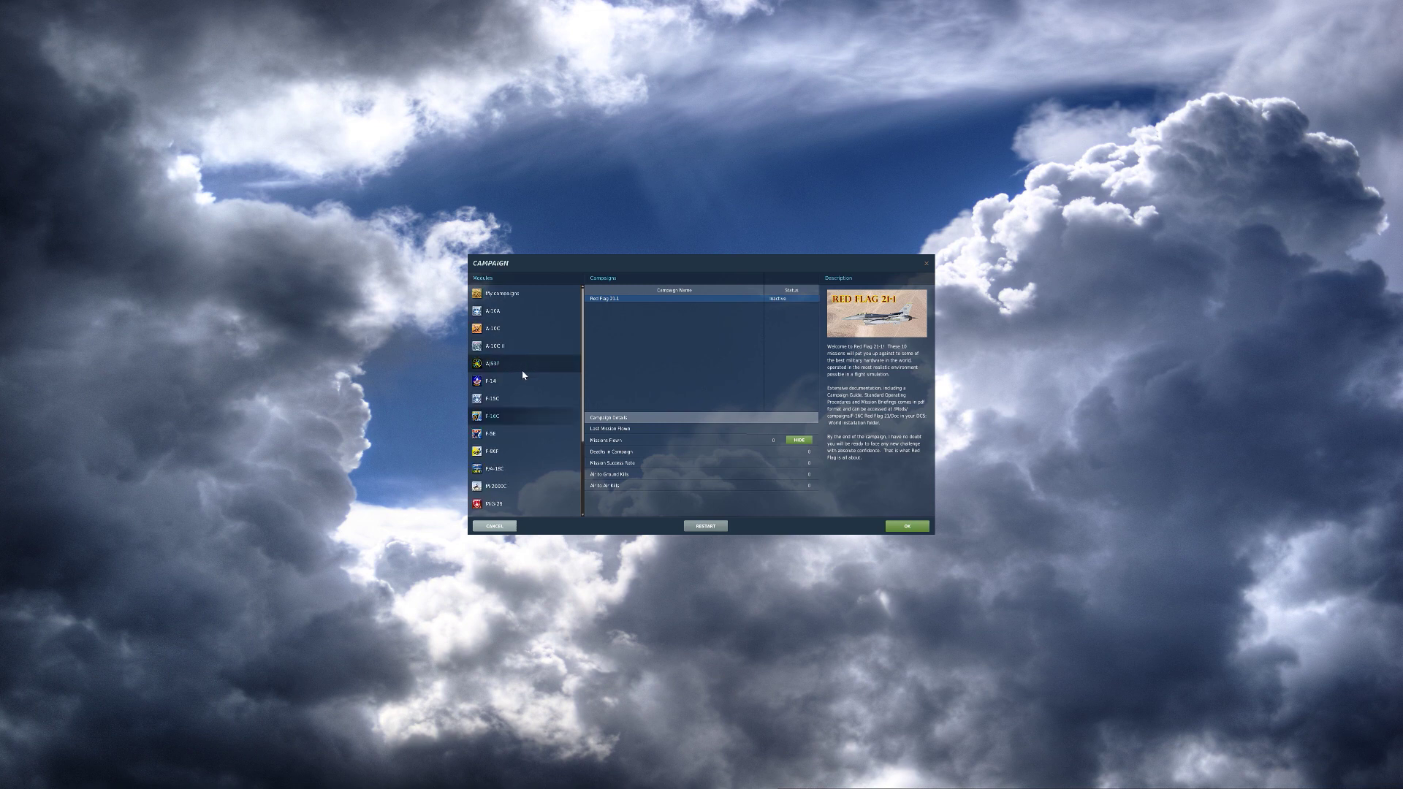
{"action": "left_click", "coordinate": [493, 348]}
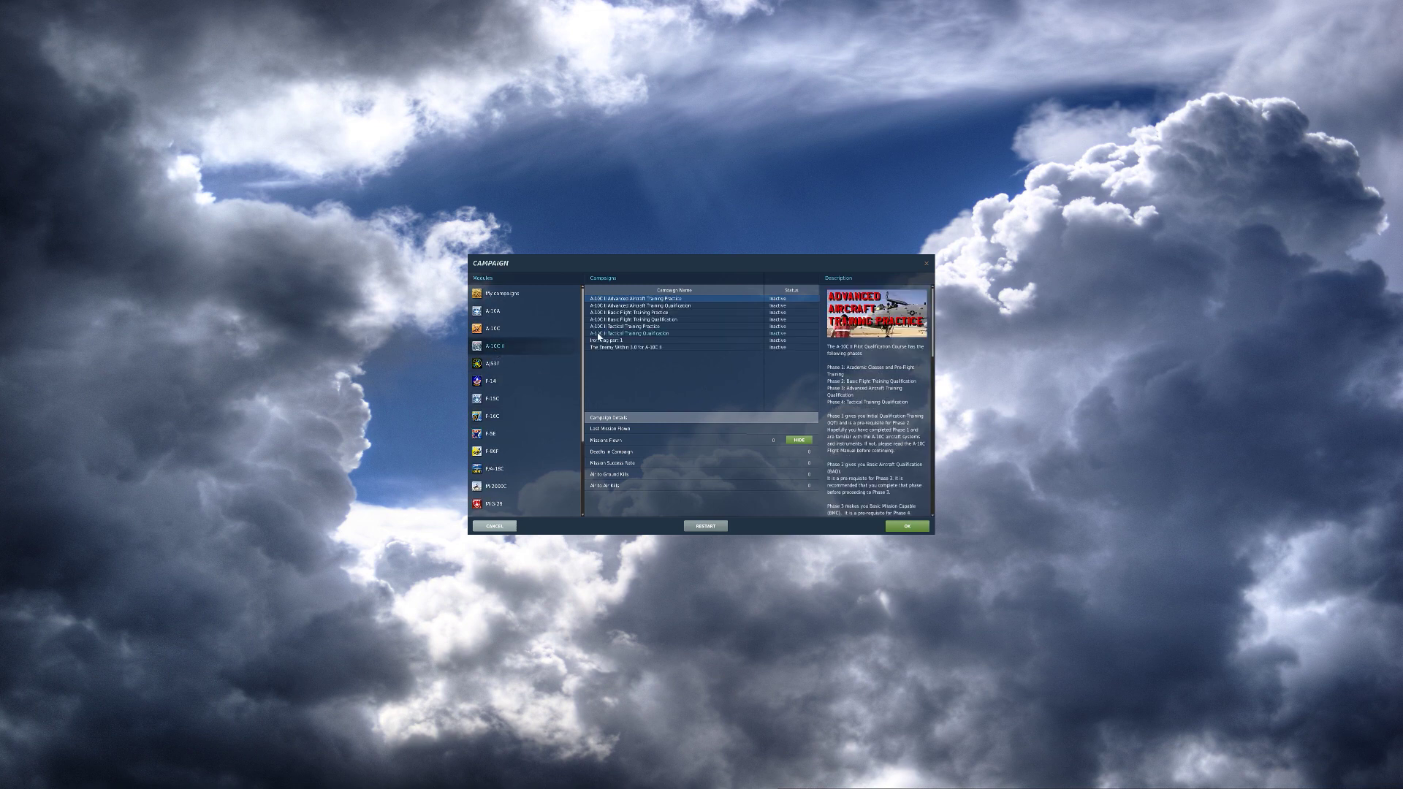
{"action": "left_click", "coordinate": [496, 378]}
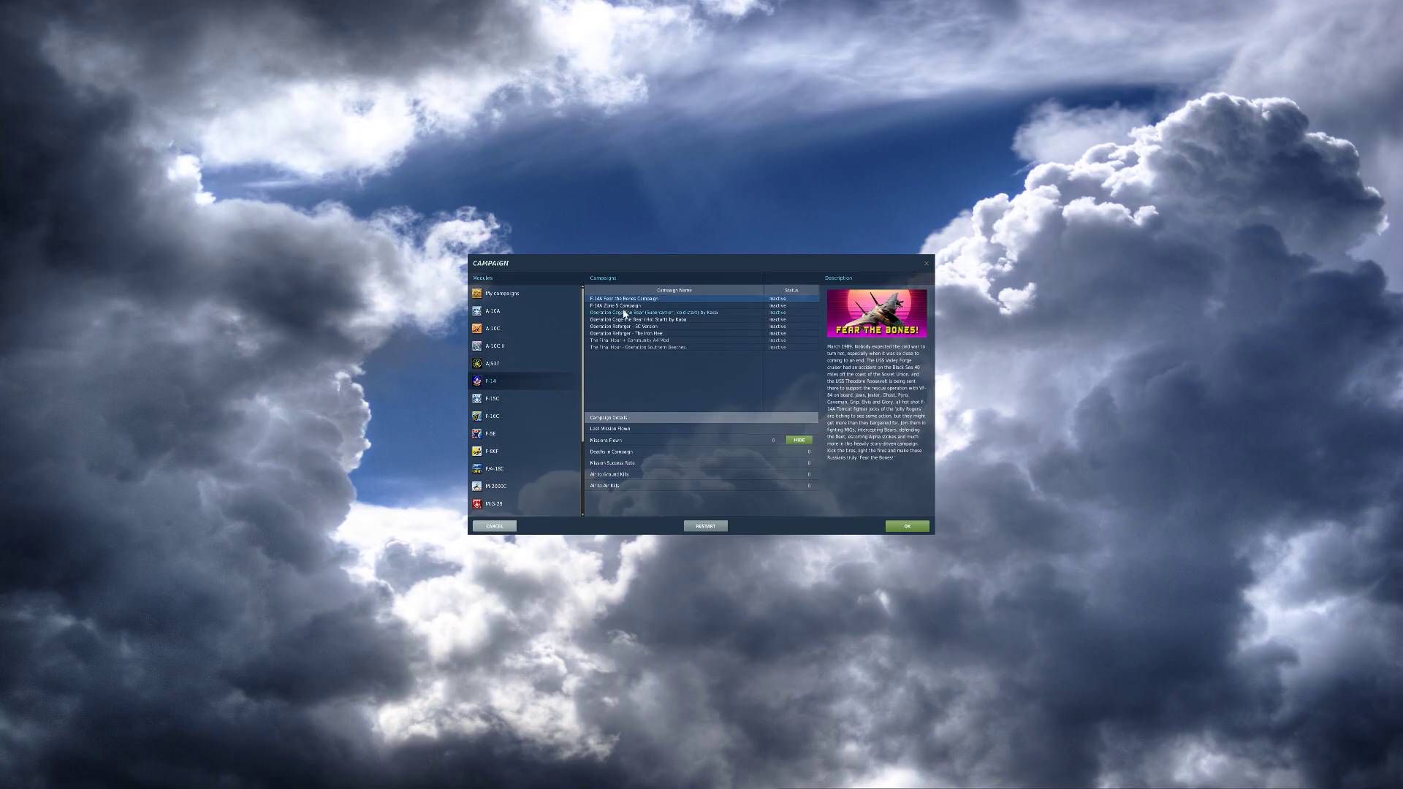
{"action": "left_click", "coordinate": [499, 528]}
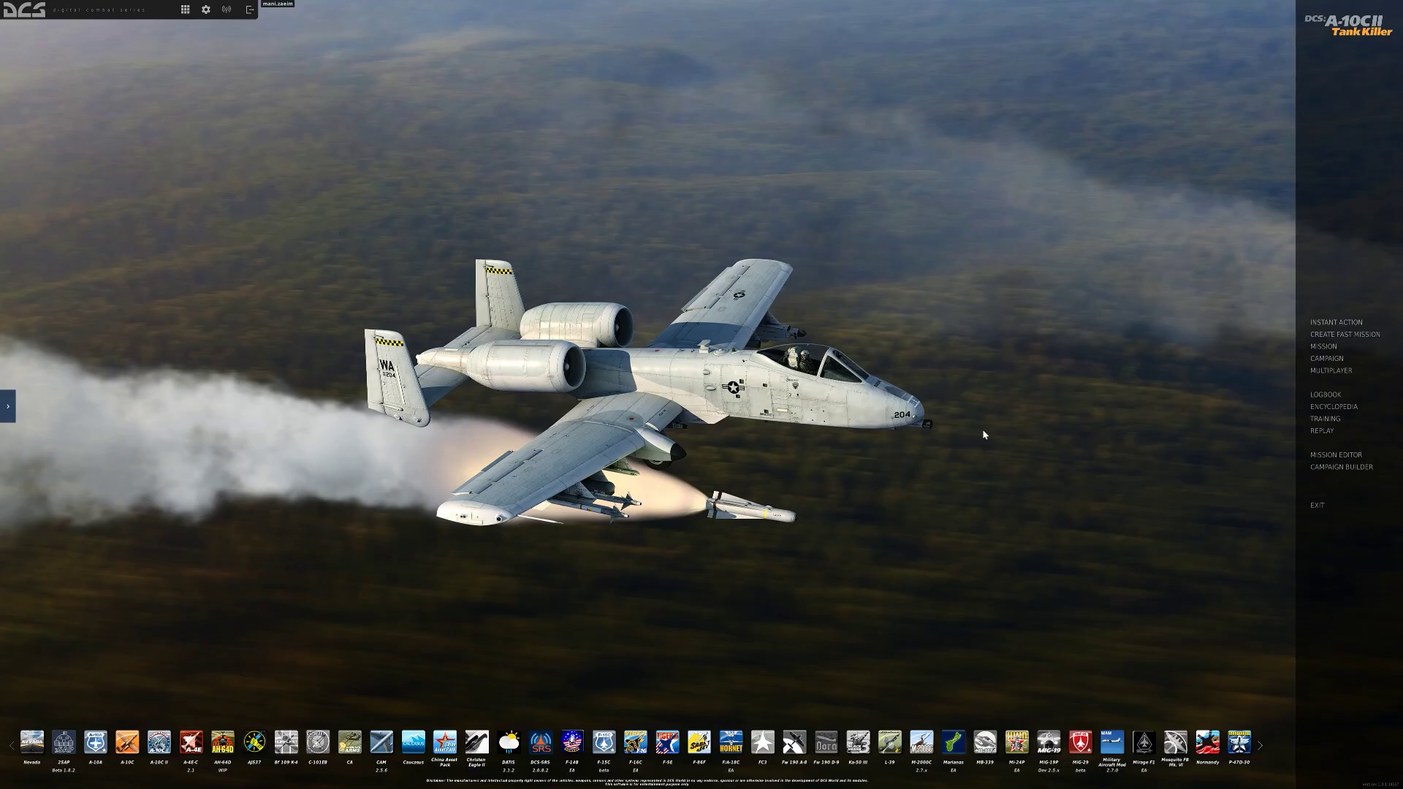
Open the multiplayer server list and view the nickname change dialog, closing it without changing the nickname
{"action": "left_click", "coordinate": [1338, 371]}
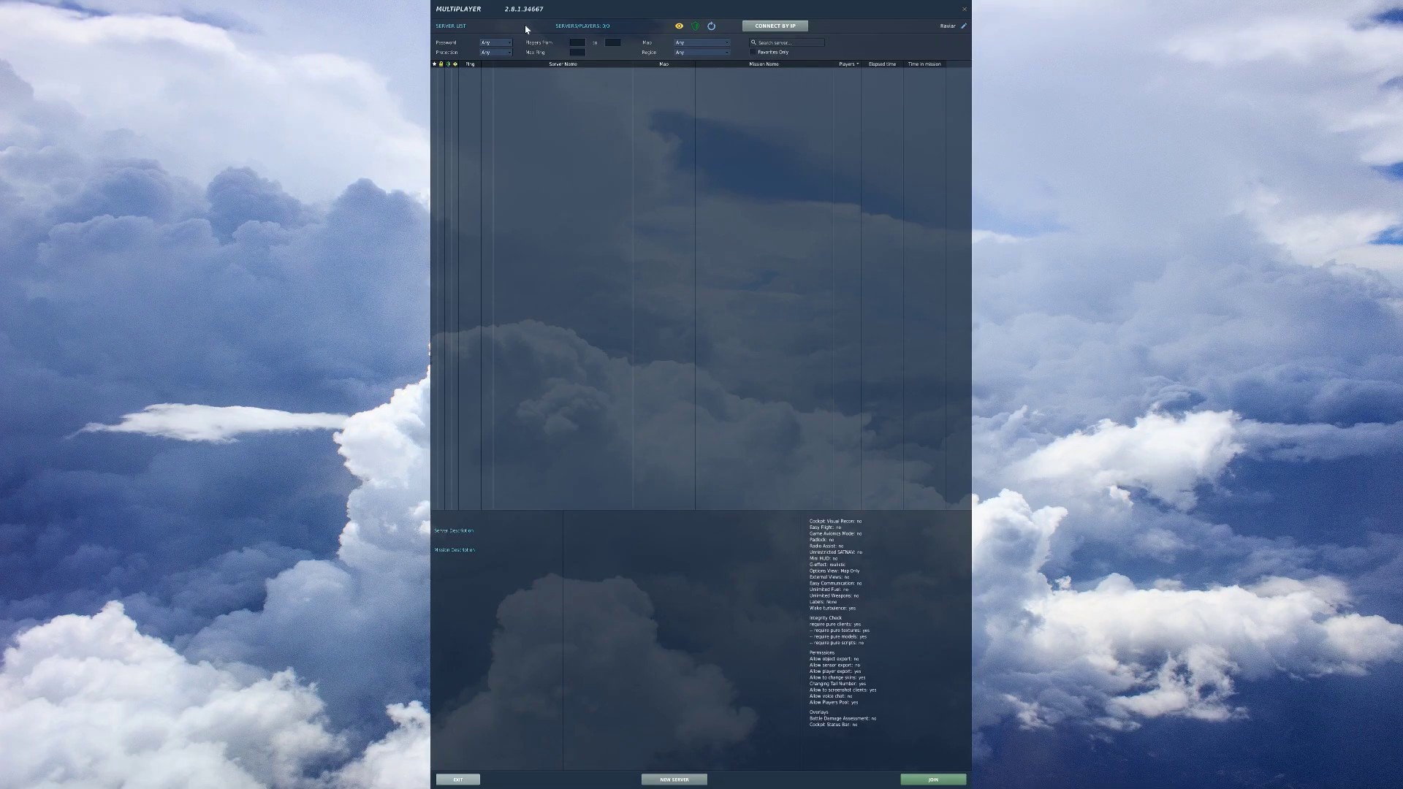
{"action": "left_click", "coordinate": [964, 27]}
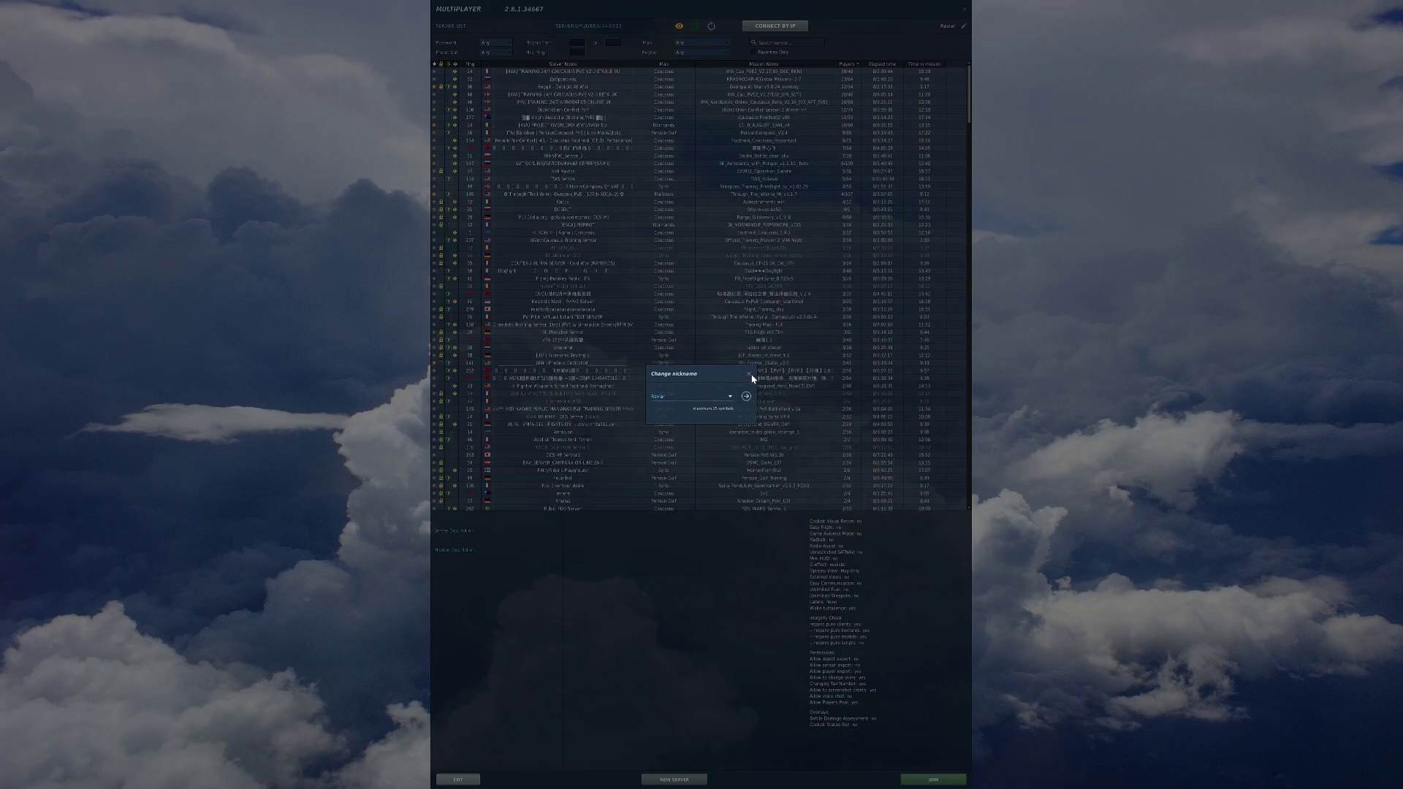
{"action": "left_click", "coordinate": [750, 375]}
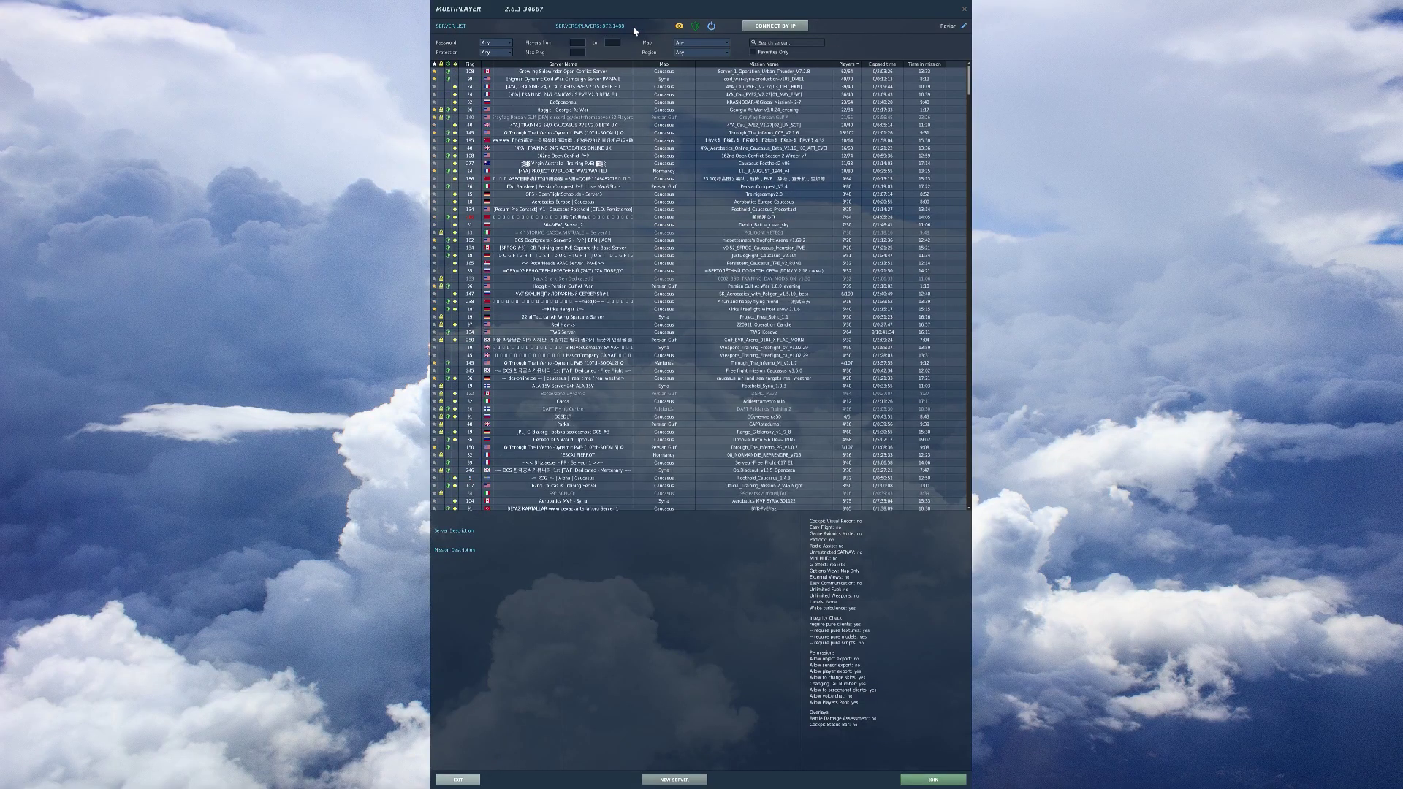
Hide the unavailable servers and show them again, and view the connect-by-IP dialog without connecting
{"action": "left_click", "coordinate": [679, 29]}
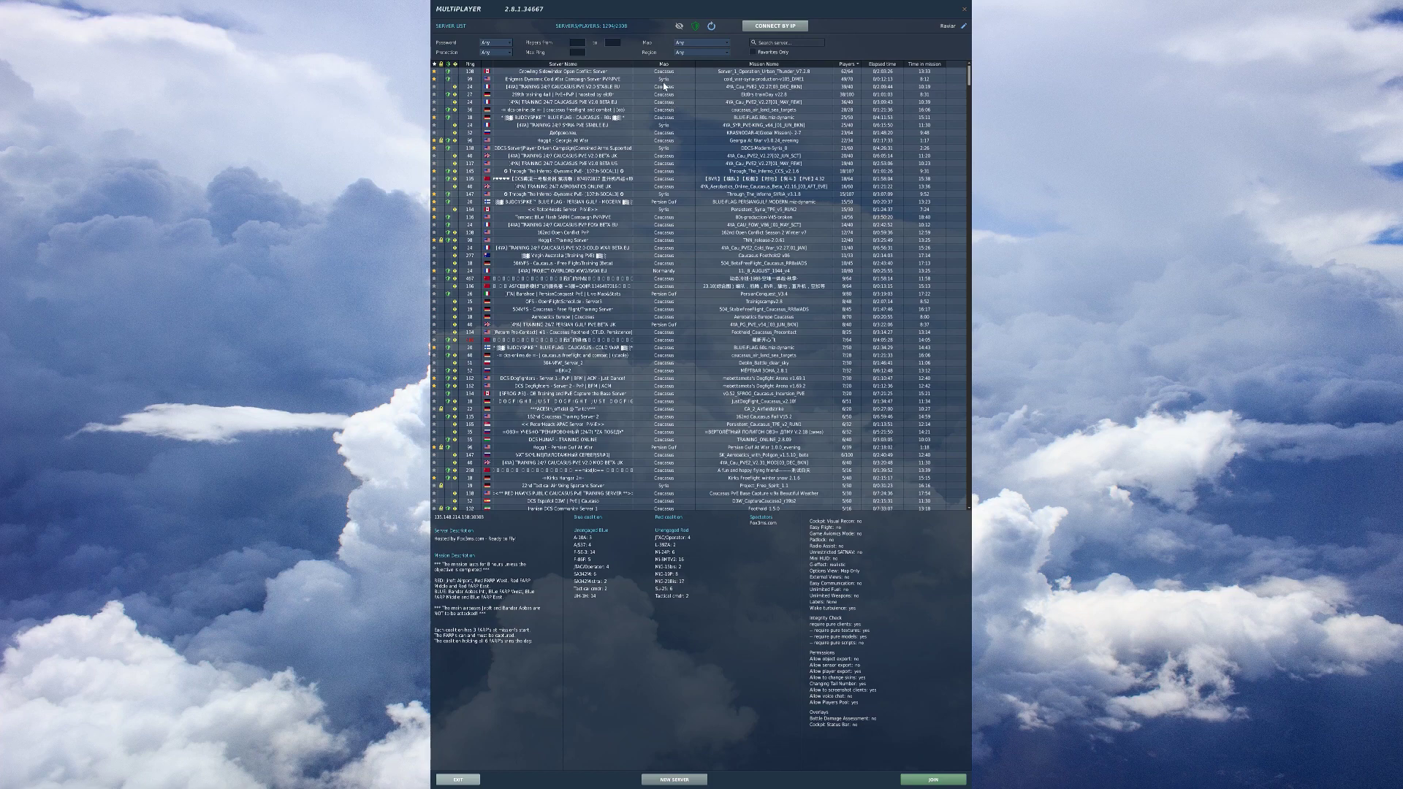
{"action": "left_click", "coordinate": [679, 26]}
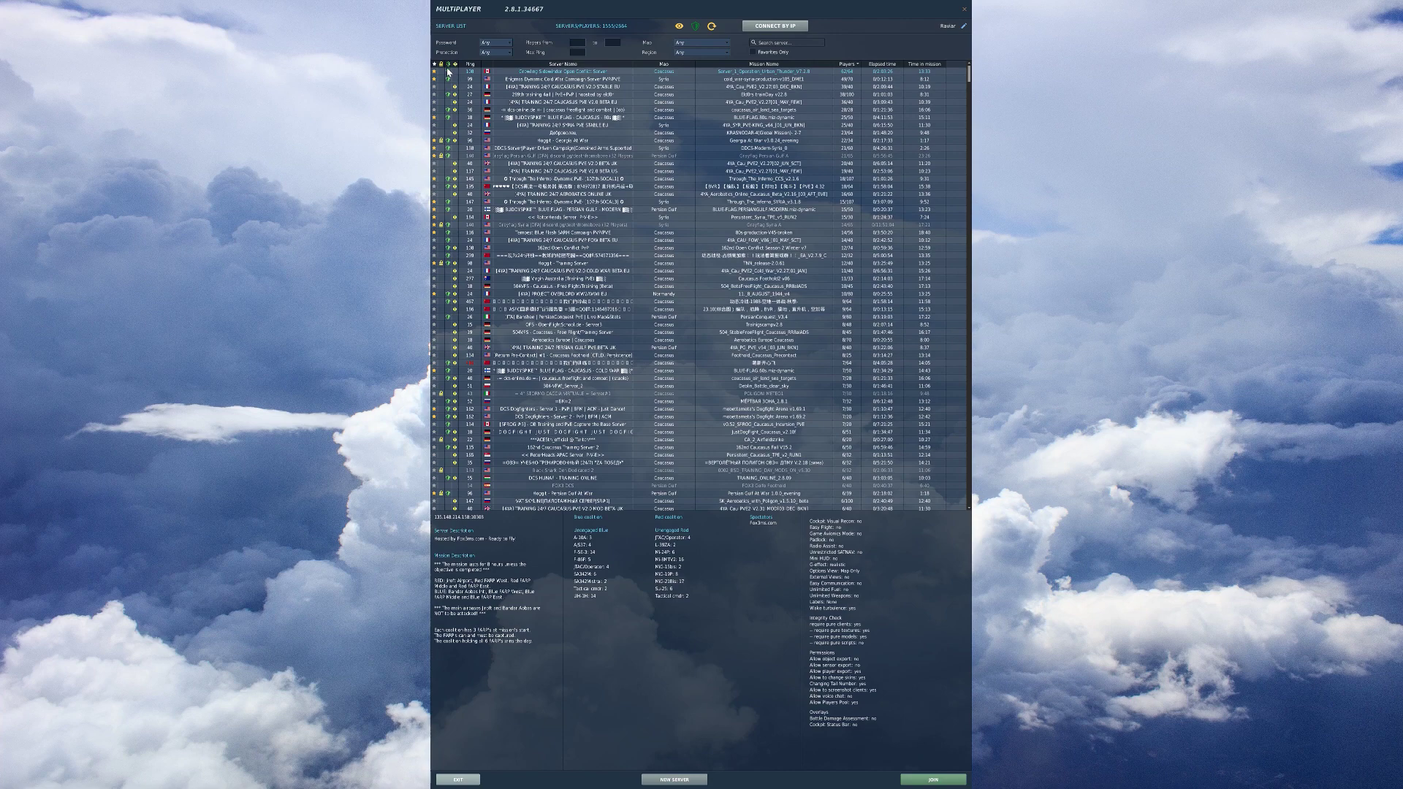
{"action": "left_click", "coordinate": [489, 54]}
{"action": "left_click", "coordinate": [510, 19]}
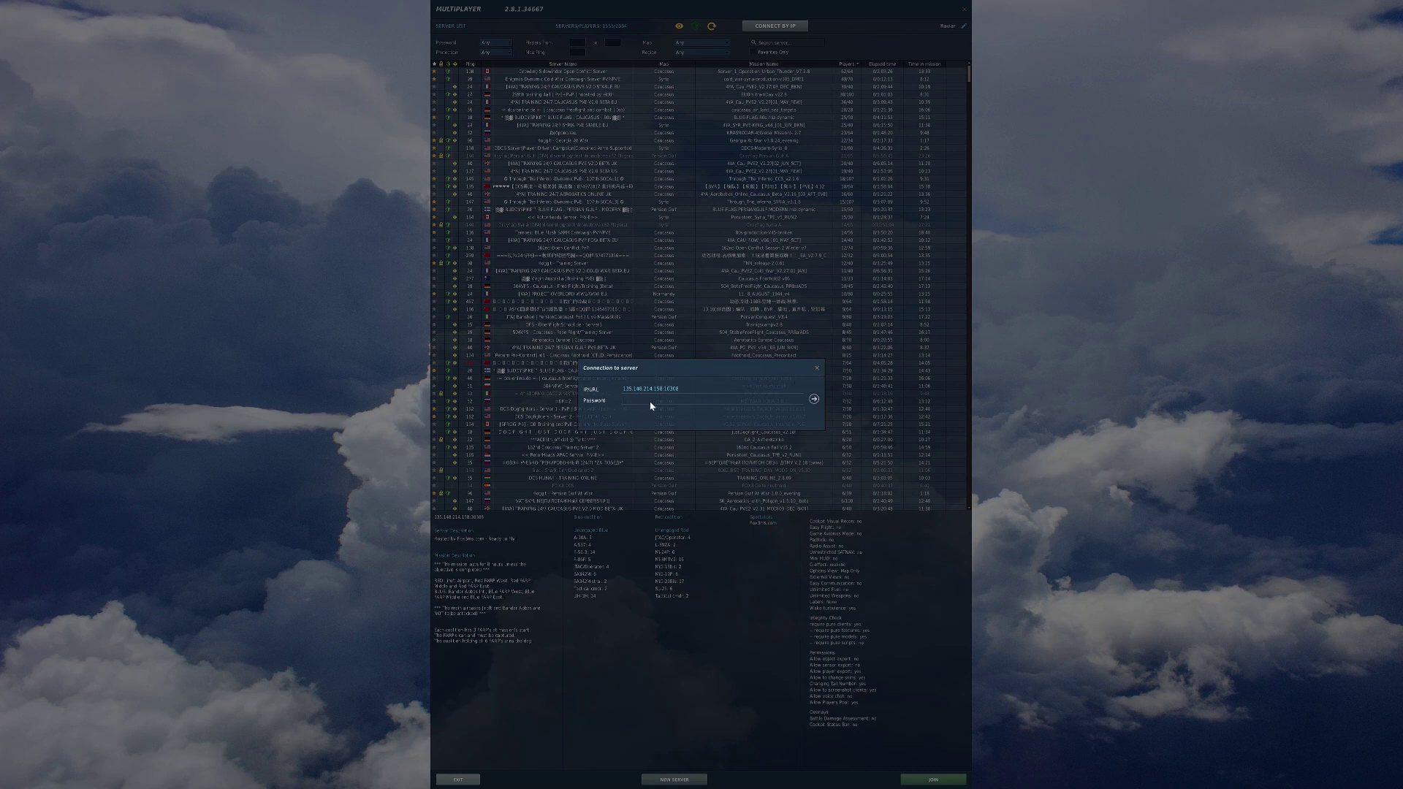
{"action": "left_click", "coordinate": [817, 368]}
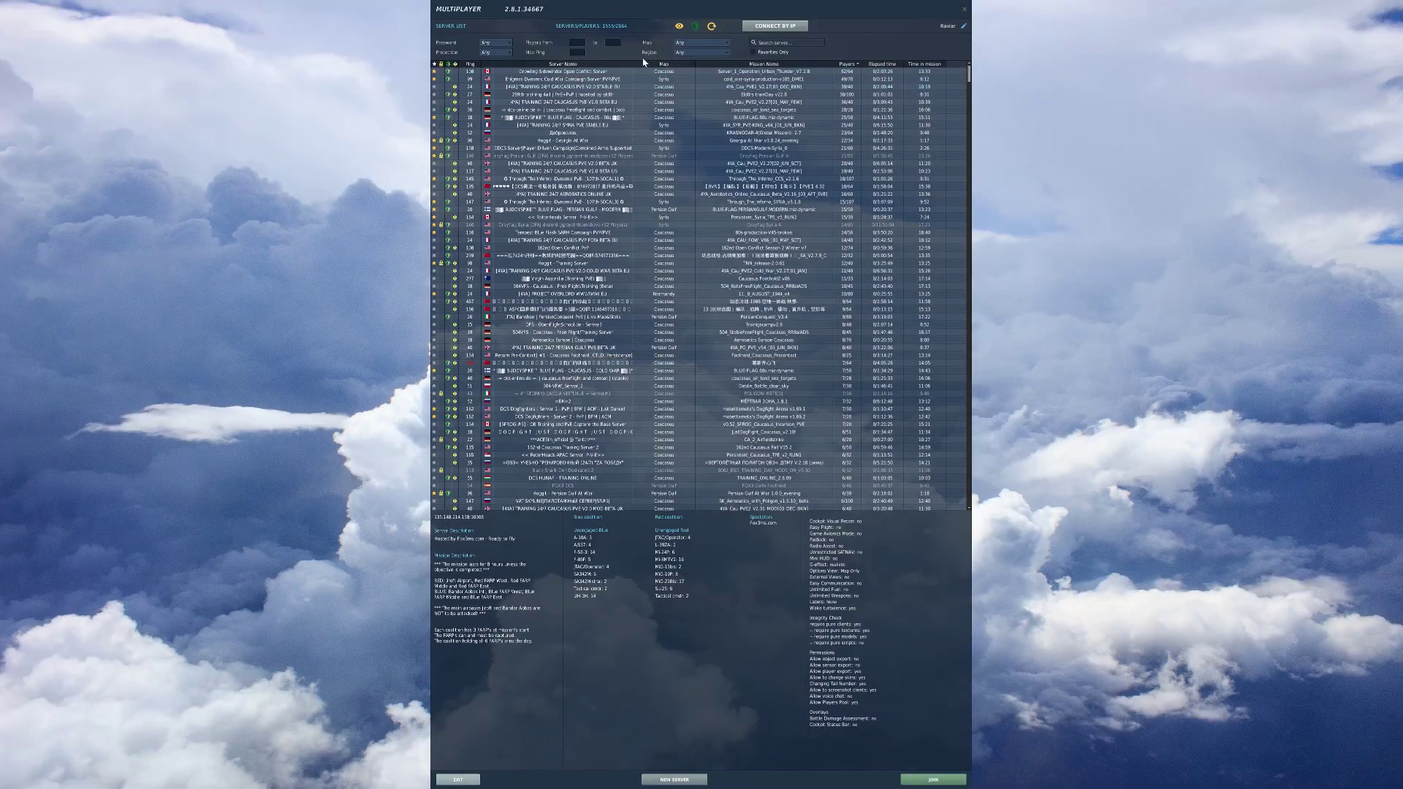
Filter the multiplayer server list with Password set to No and Protection set to Yes
{"action": "left_click", "coordinate": [490, 43]}
{"action": "left_click", "coordinate": [517, 143]}
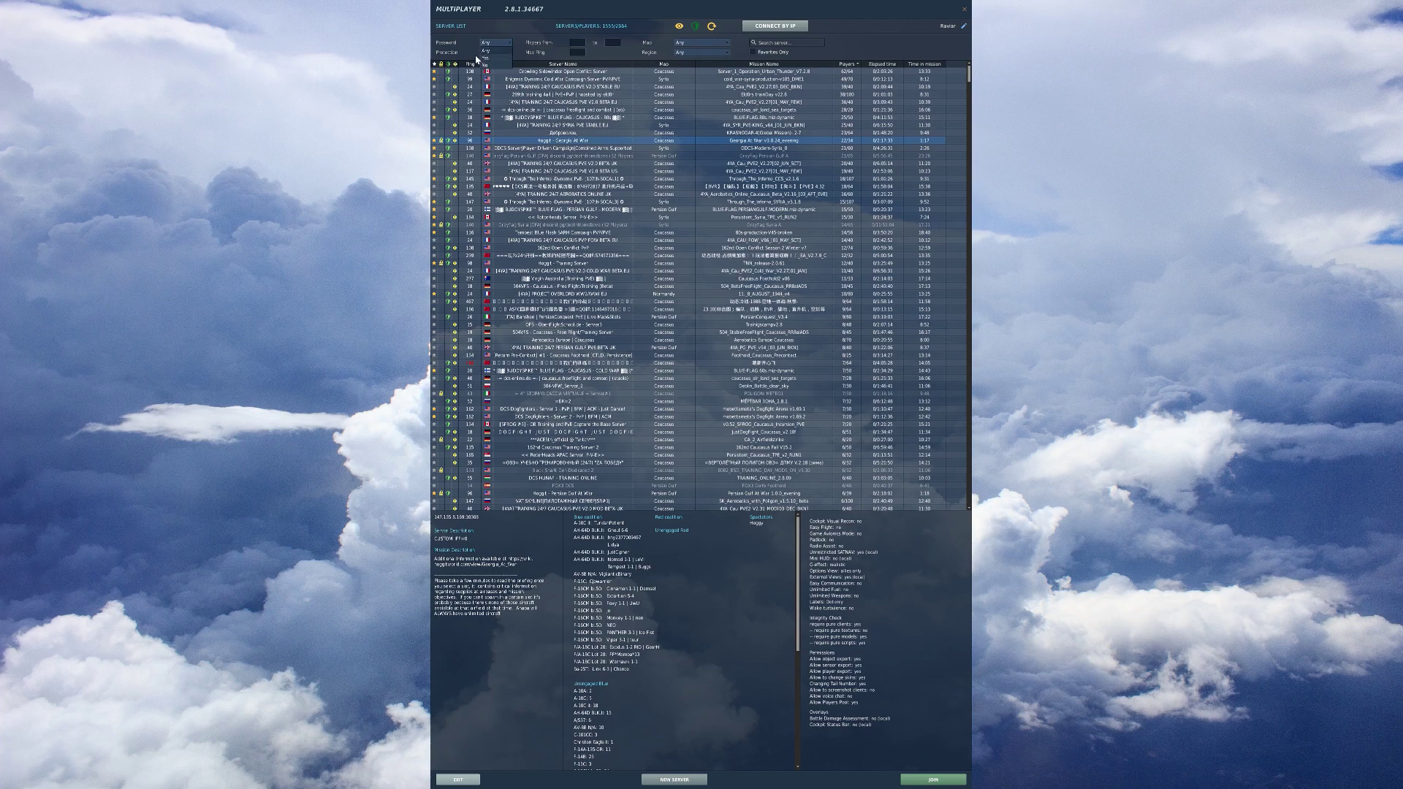
{"action": "left_click", "coordinate": [484, 65]}
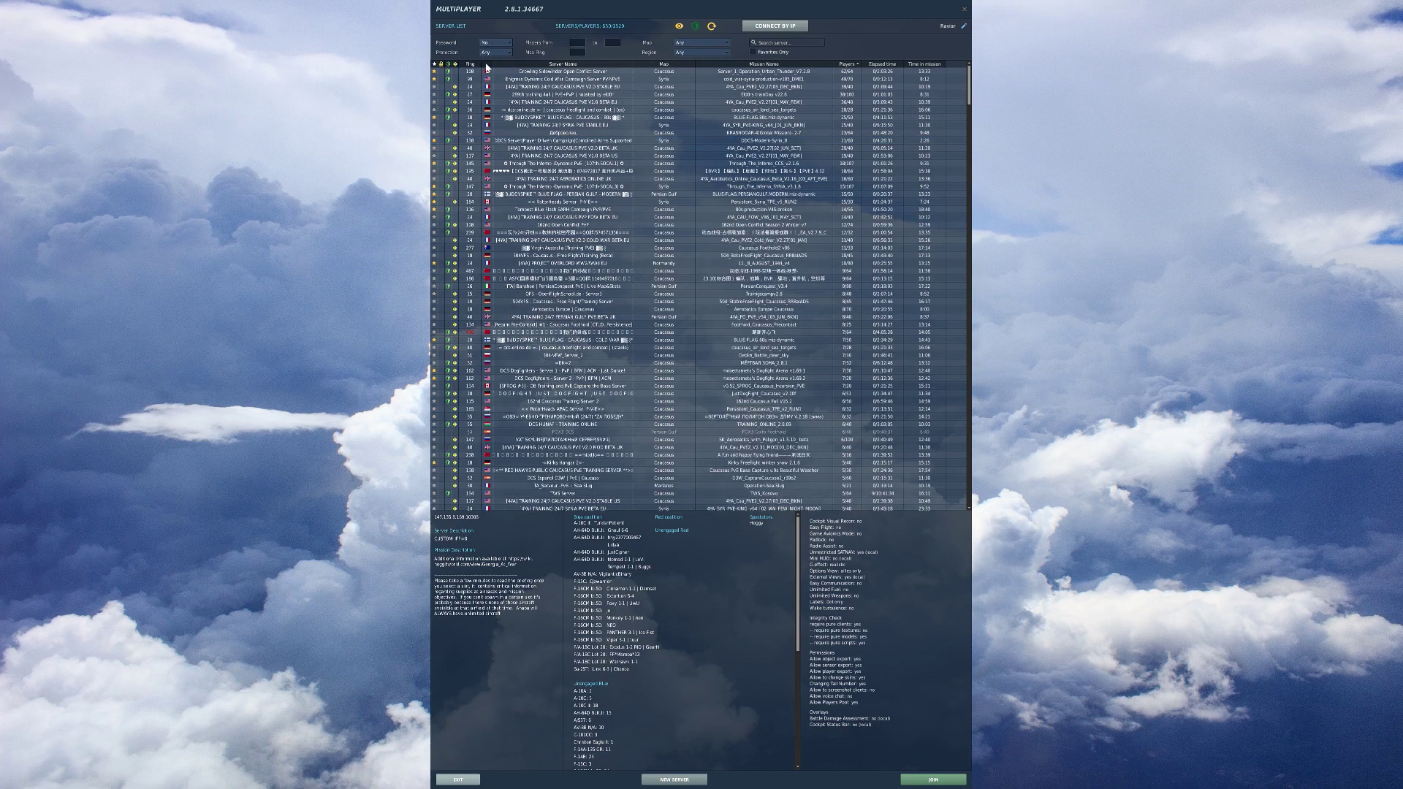
{"action": "left_click", "coordinate": [489, 53]}
{"action": "left_click", "coordinate": [484, 78]}
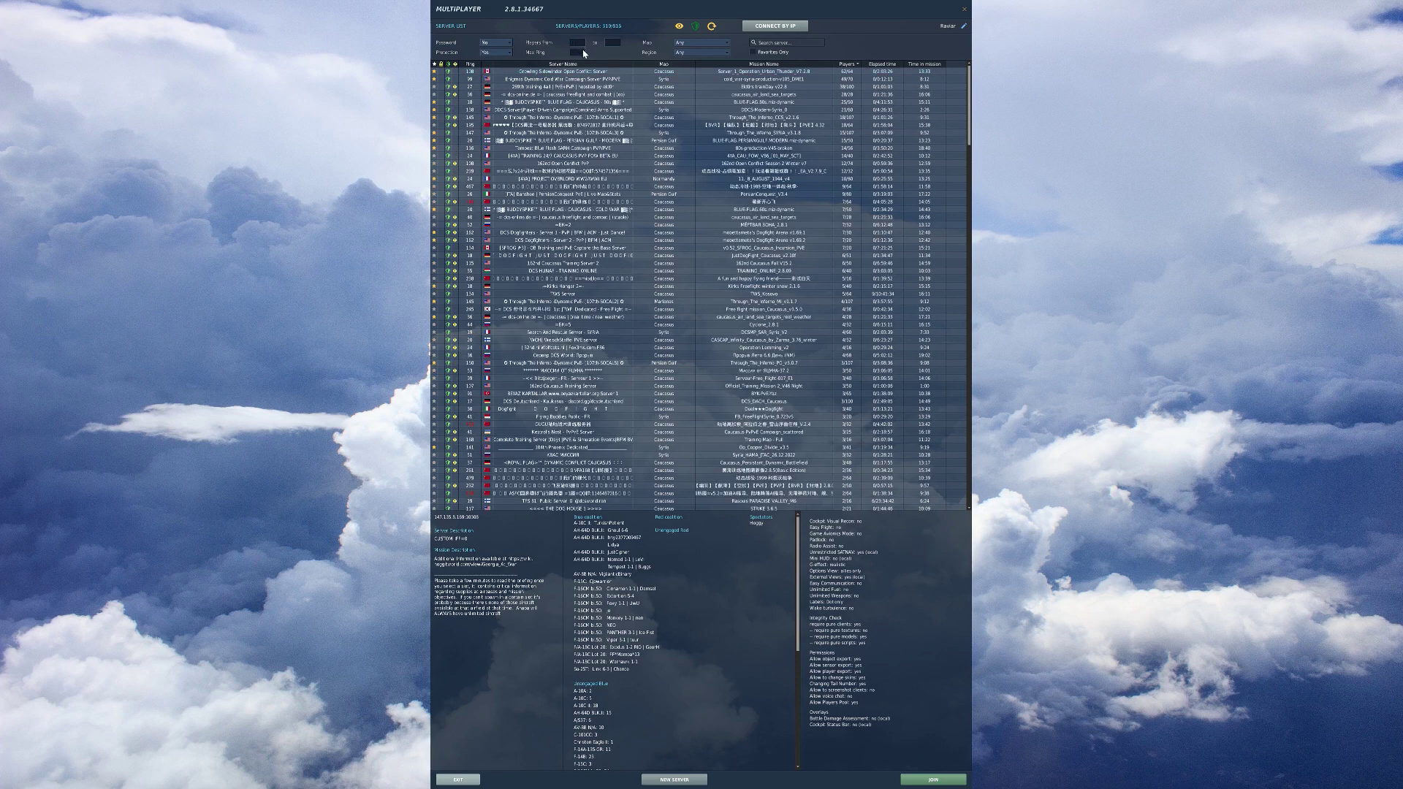
Restrict the server list to servers with at least 5 players on the Caucasus map
{"action": "type", "text": "5"}
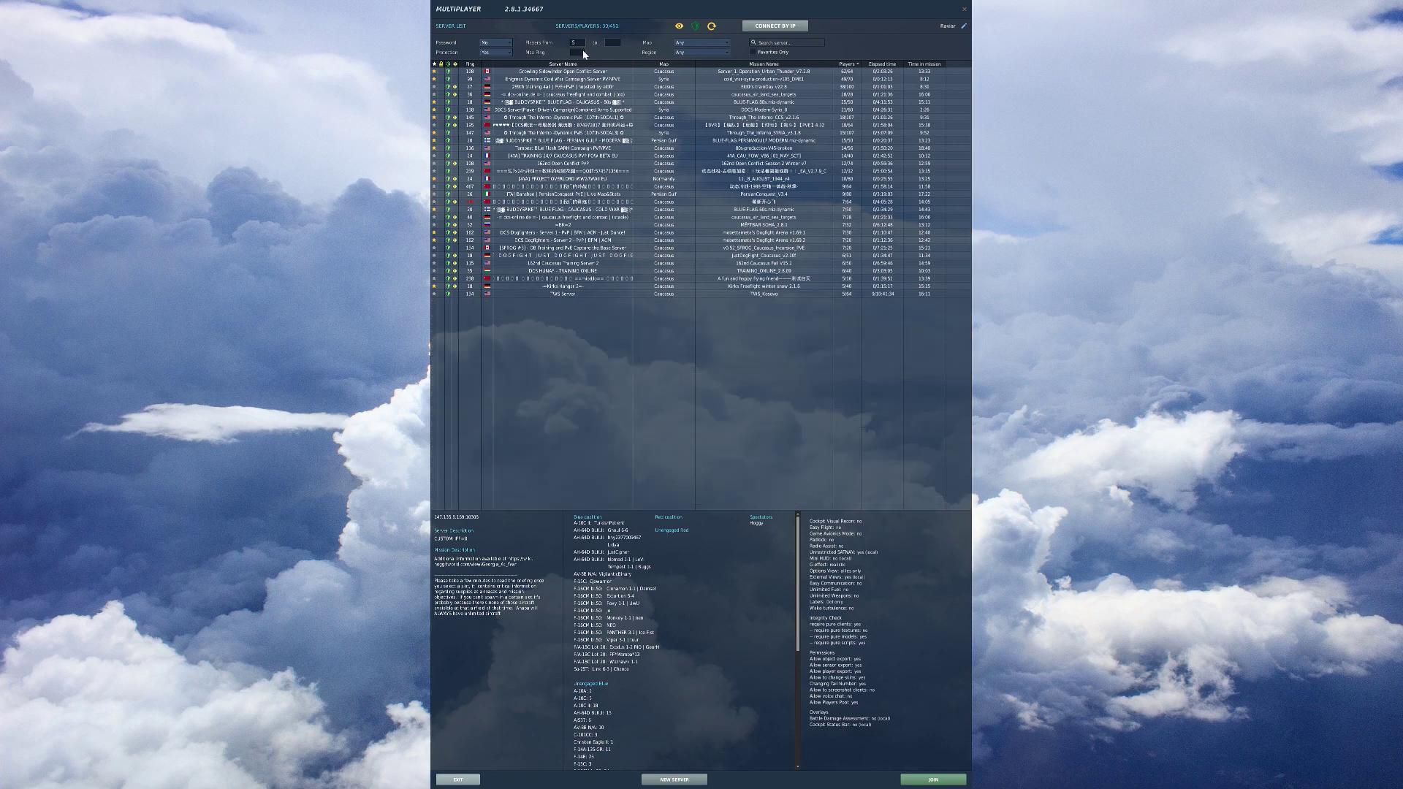
{"action": "left_click", "coordinate": [612, 42]}
{"action": "left_click", "coordinate": [694, 45]}
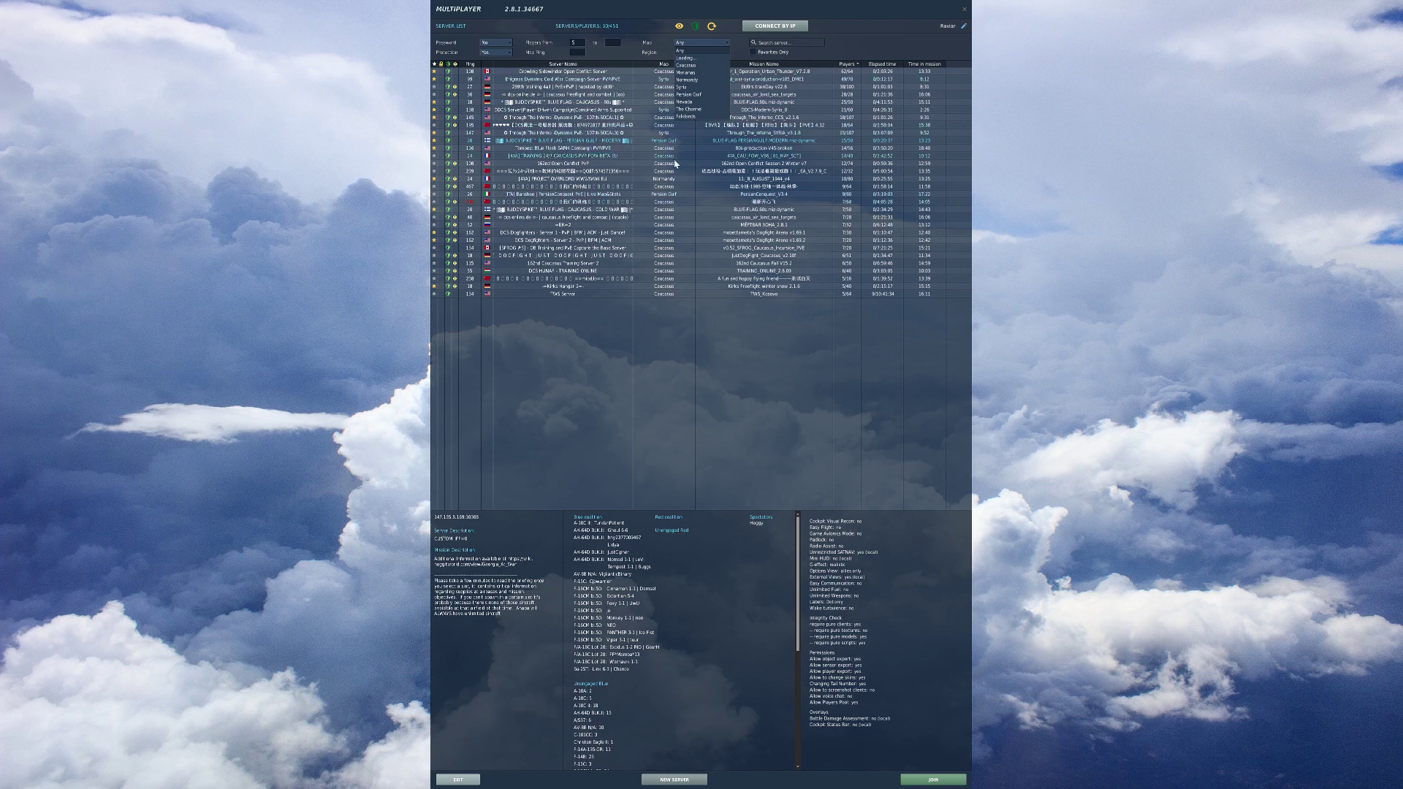
{"action": "left_click", "coordinate": [693, 66]}
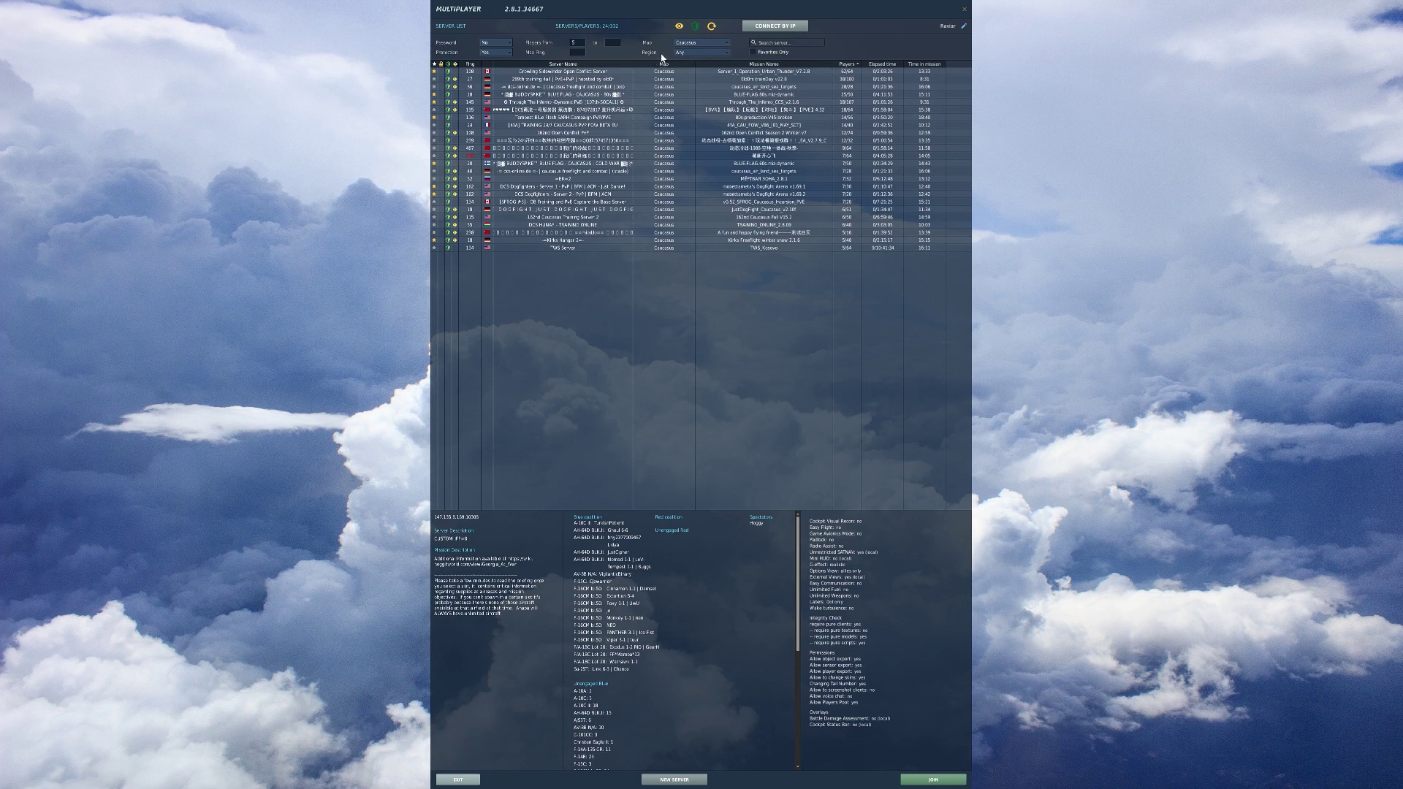
Set the server region filter to Europe and limit the list to favorite servers only
{"action": "left_click", "coordinate": [687, 52]}
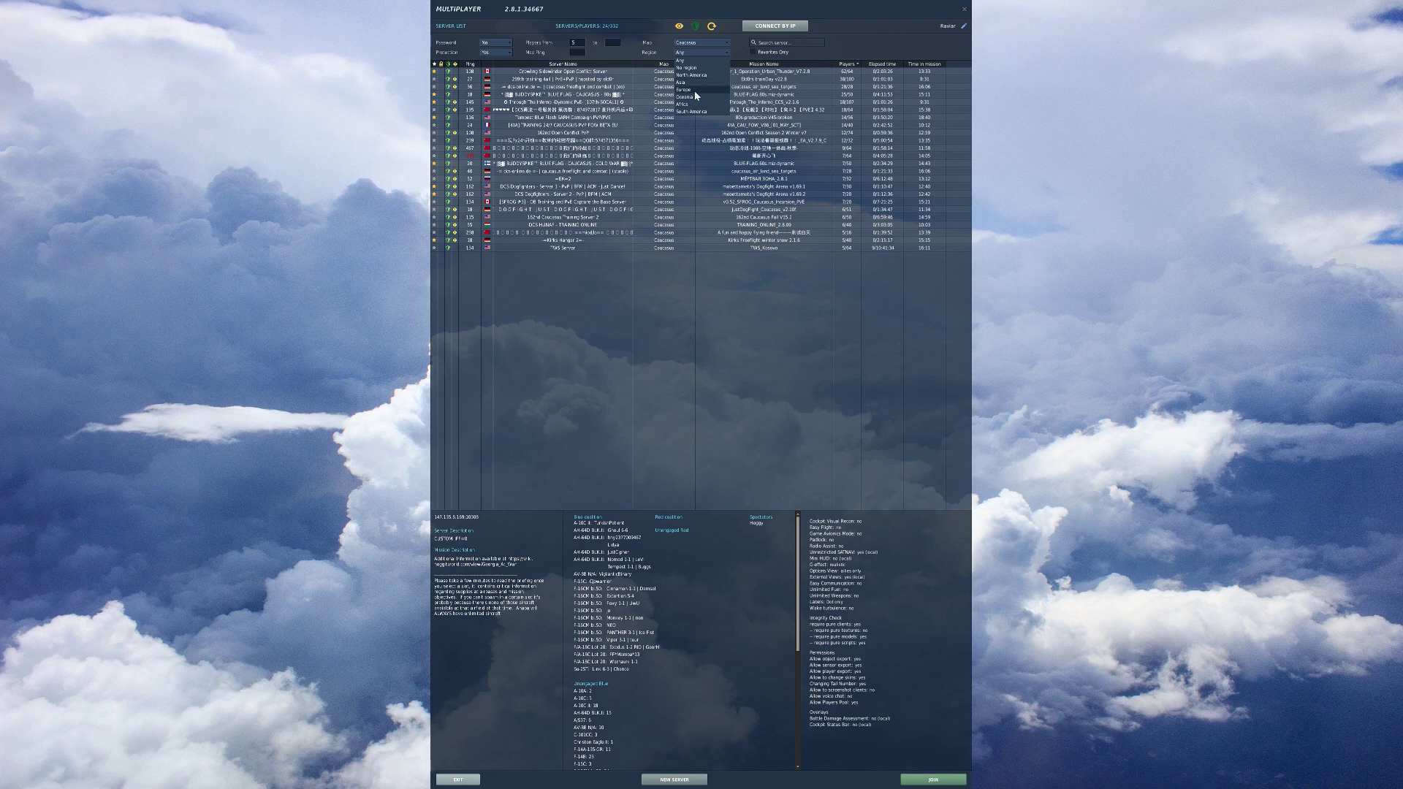
{"action": "left_click", "coordinate": [693, 91]}
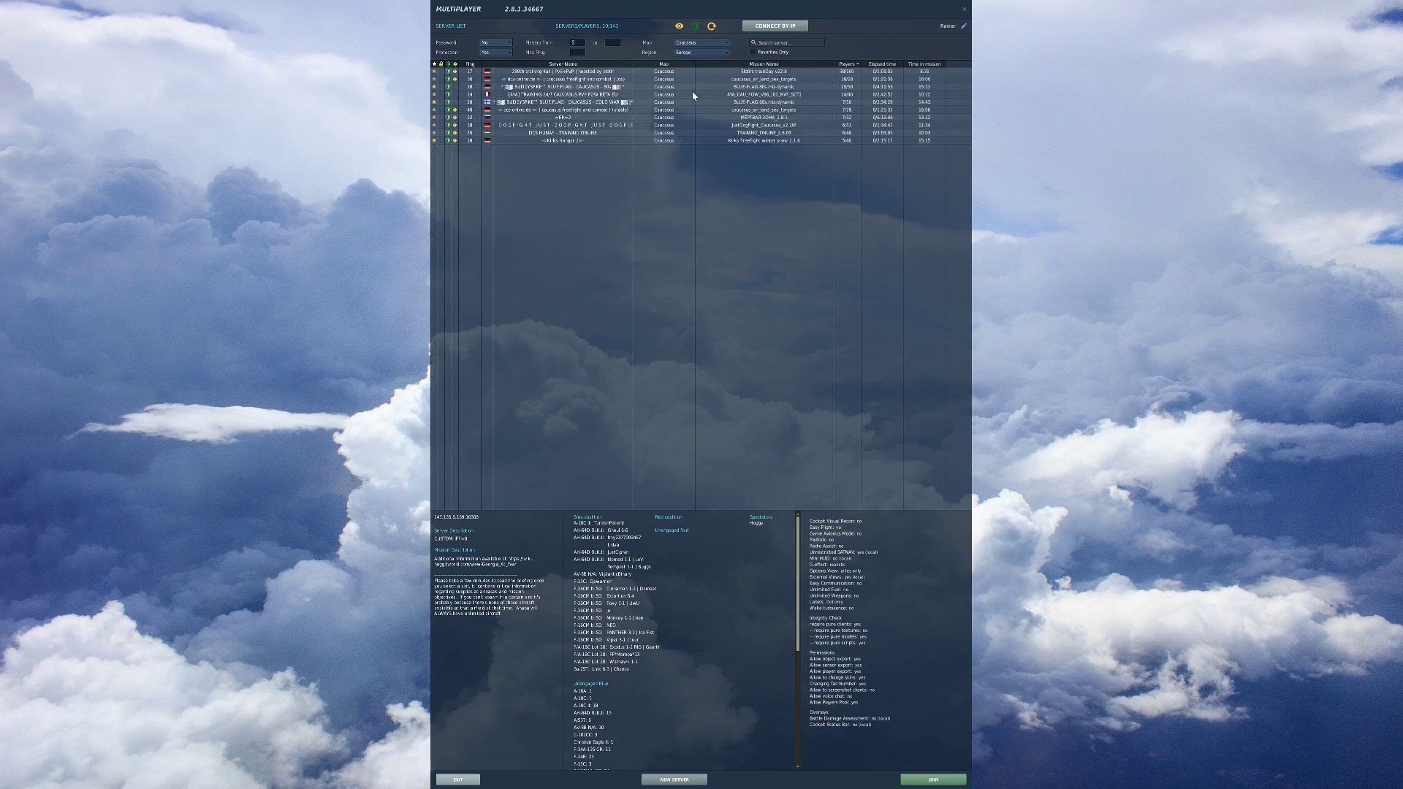
{"action": "left_click", "coordinate": [765, 53]}
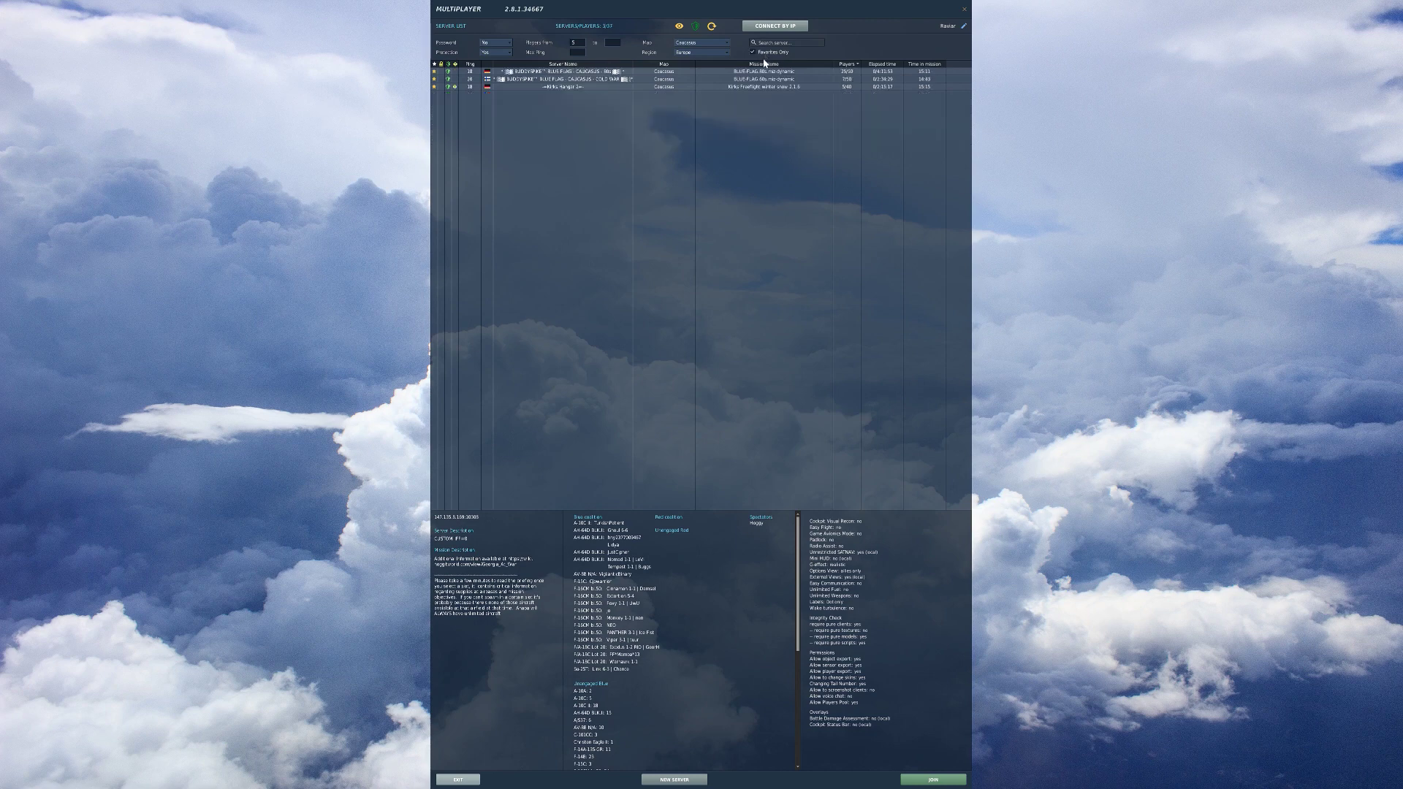
View the details of the third server in the filtered list and leave the multiplayer window
{"action": "left_click", "coordinate": [456, 86]}
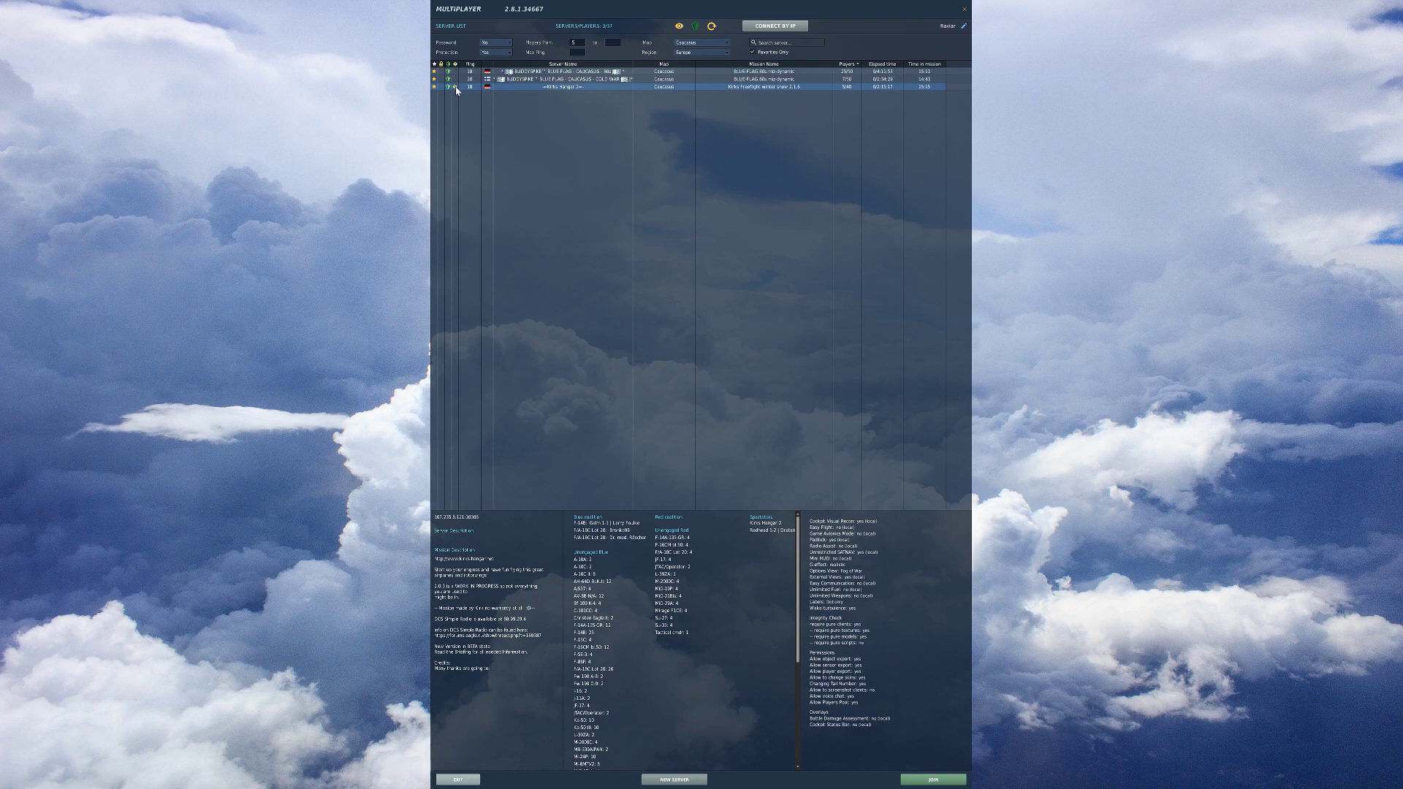
{"action": "mouse_move", "coordinate": [455, 88]}
{"action": "left_click", "coordinate": [458, 779]}
Reopen the multiplayer server list, turn off Favorites Only and return to the main menu
{"action": "left_click", "coordinate": [1328, 371]}
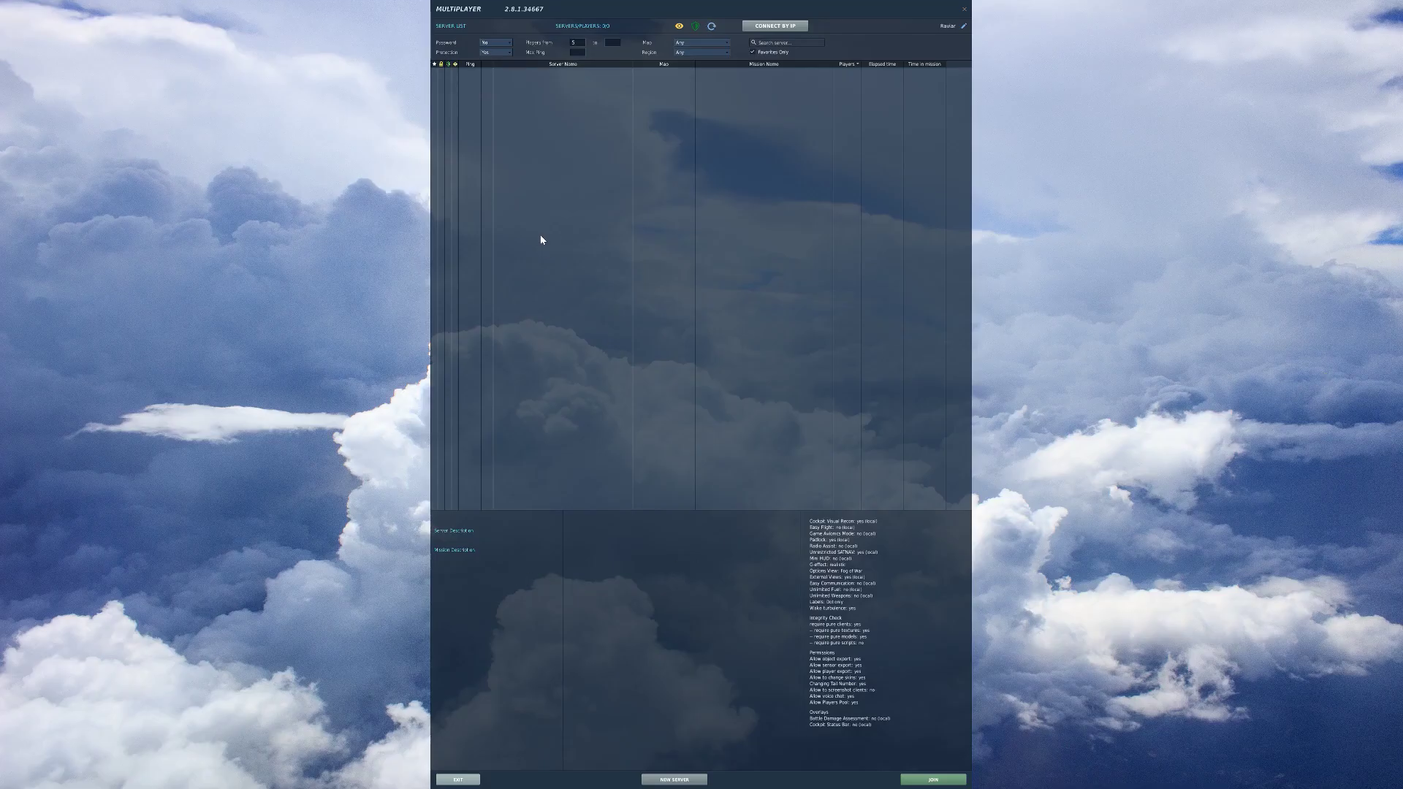
{"action": "left_click", "coordinate": [773, 53]}
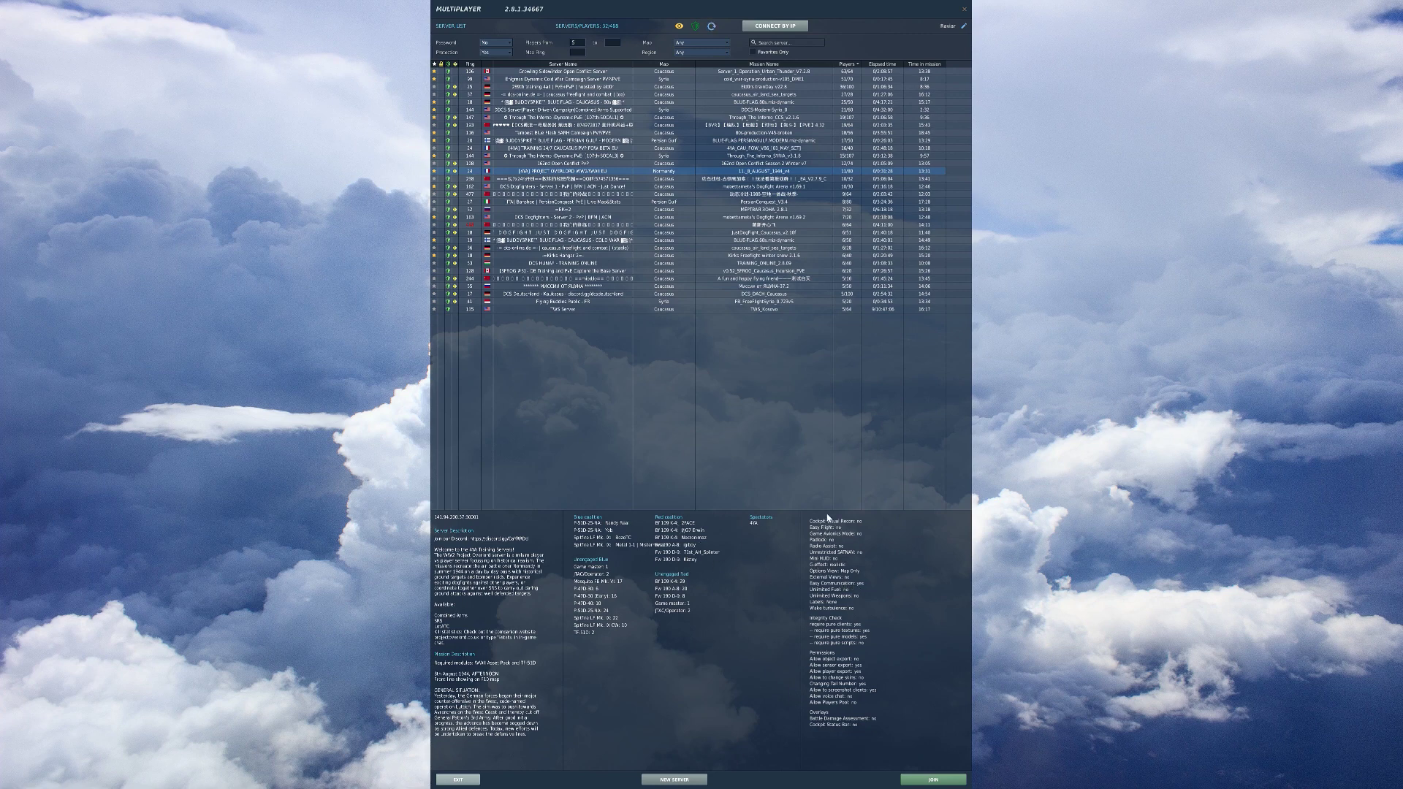
{"action": "left_click", "coordinate": [458, 780]}
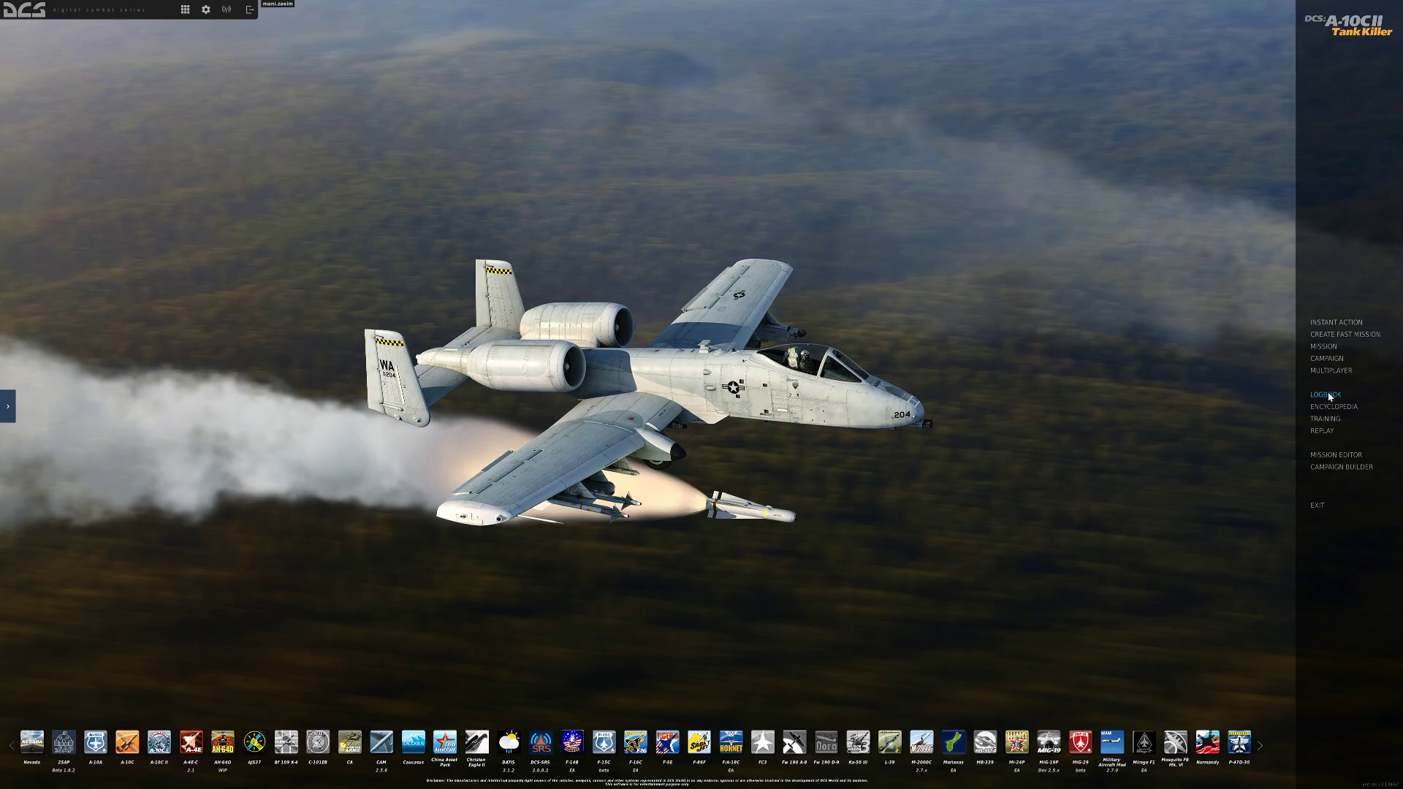
View the Logbook and close it without making changes
{"action": "left_click", "coordinate": [1326, 394]}
{"action": "left_click", "coordinate": [926, 263]}
Browse the training missions by aircraft, including those for the A-10C II and F-14, and return to the main menu
{"action": "left_click", "coordinate": [1325, 419]}
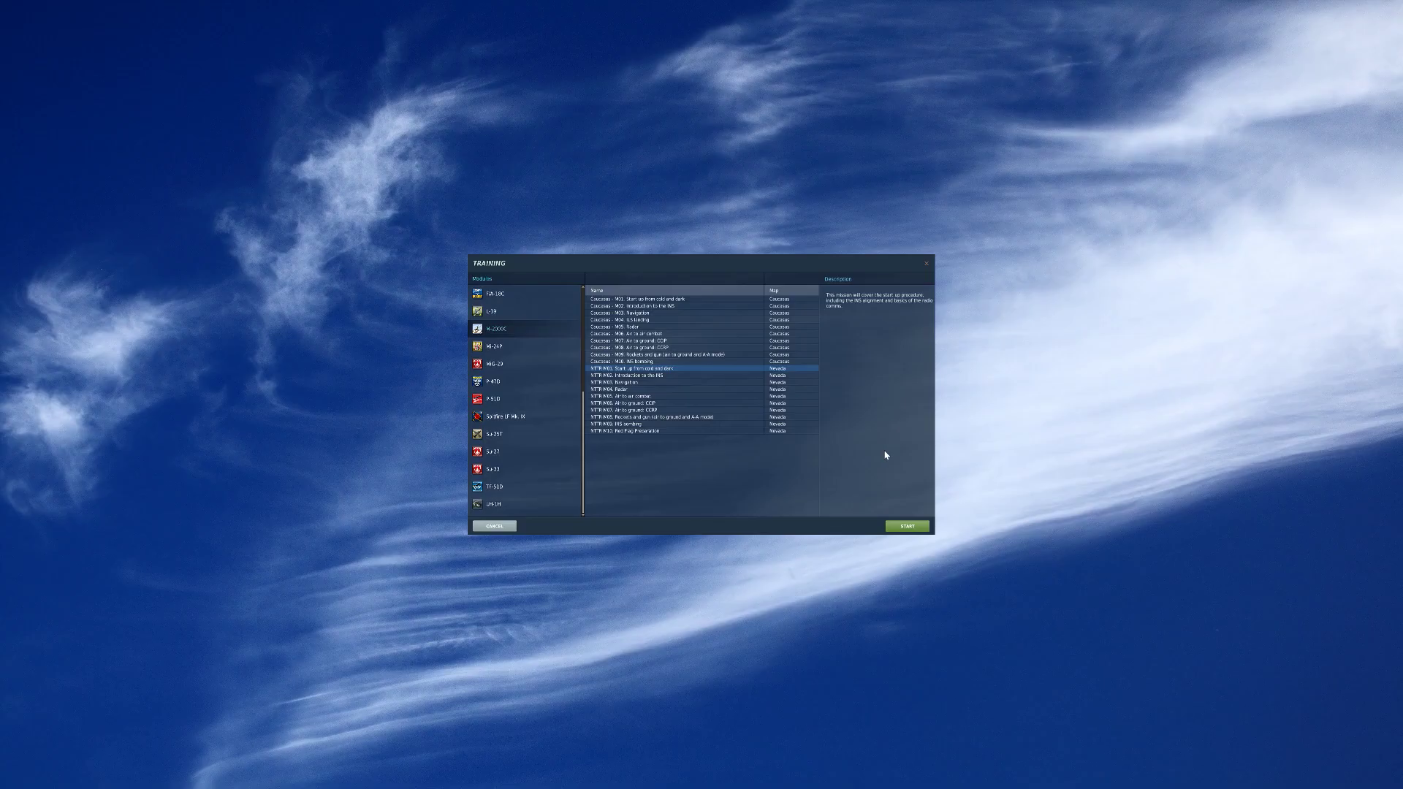
{"action": "scroll", "coordinate": [538, 453], "scroll_direction": "up", "scroll_amount": 6}
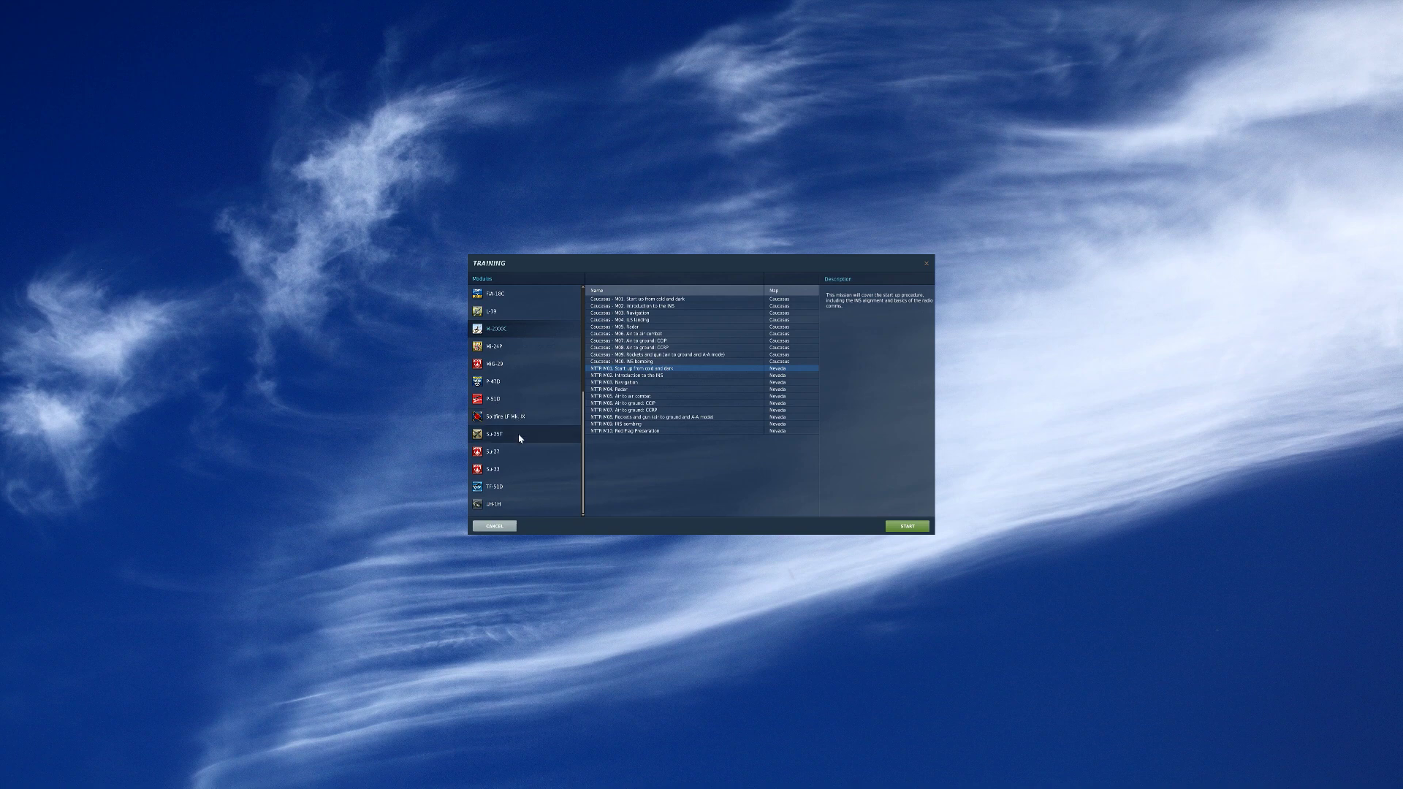
{"action": "scroll", "coordinate": [518, 436], "scroll_direction": "up", "scroll_amount": 5}
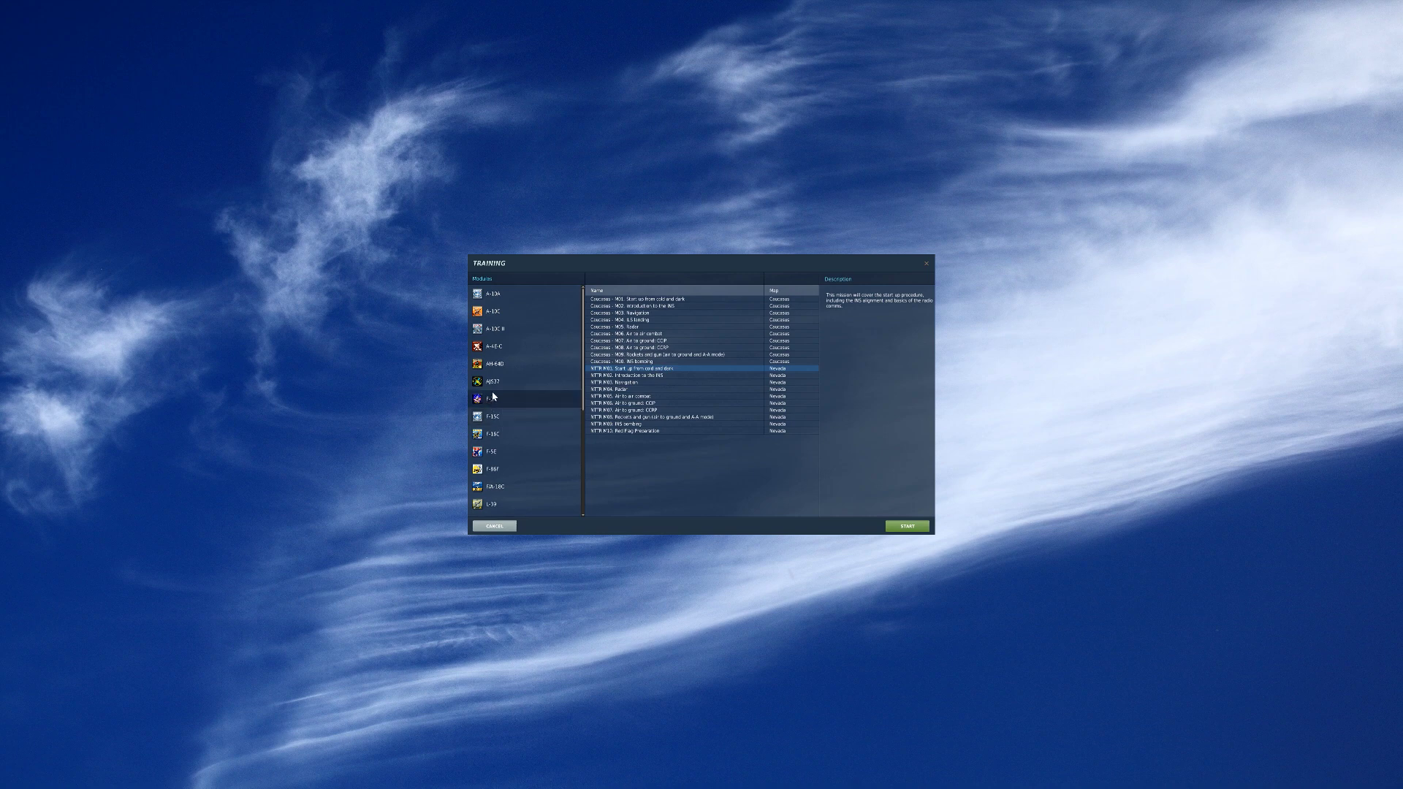
{"action": "left_click", "coordinate": [495, 331]}
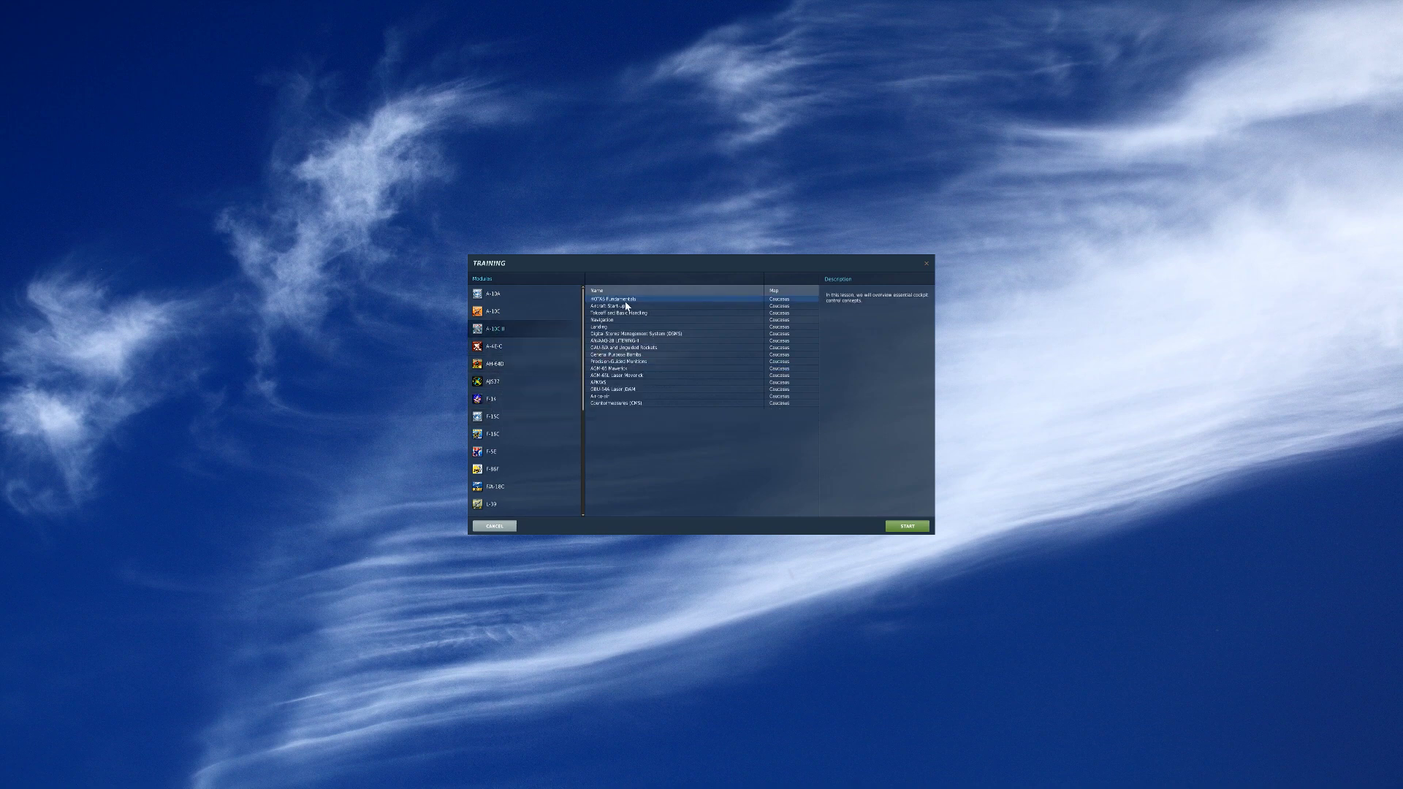
{"action": "scroll", "coordinate": [519, 420], "scroll_direction": "down", "scroll_amount": 3}
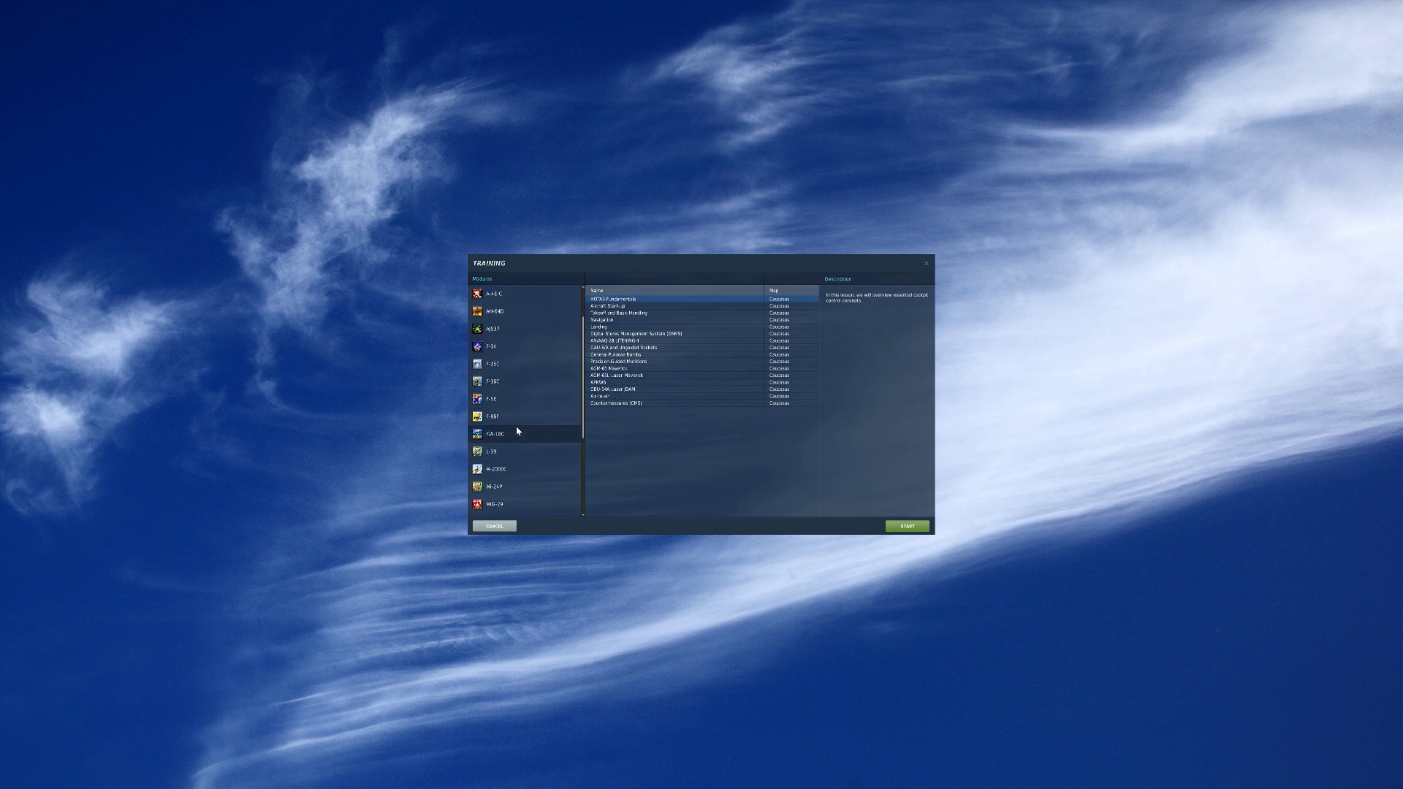
{"action": "left_click", "coordinate": [502, 348]}
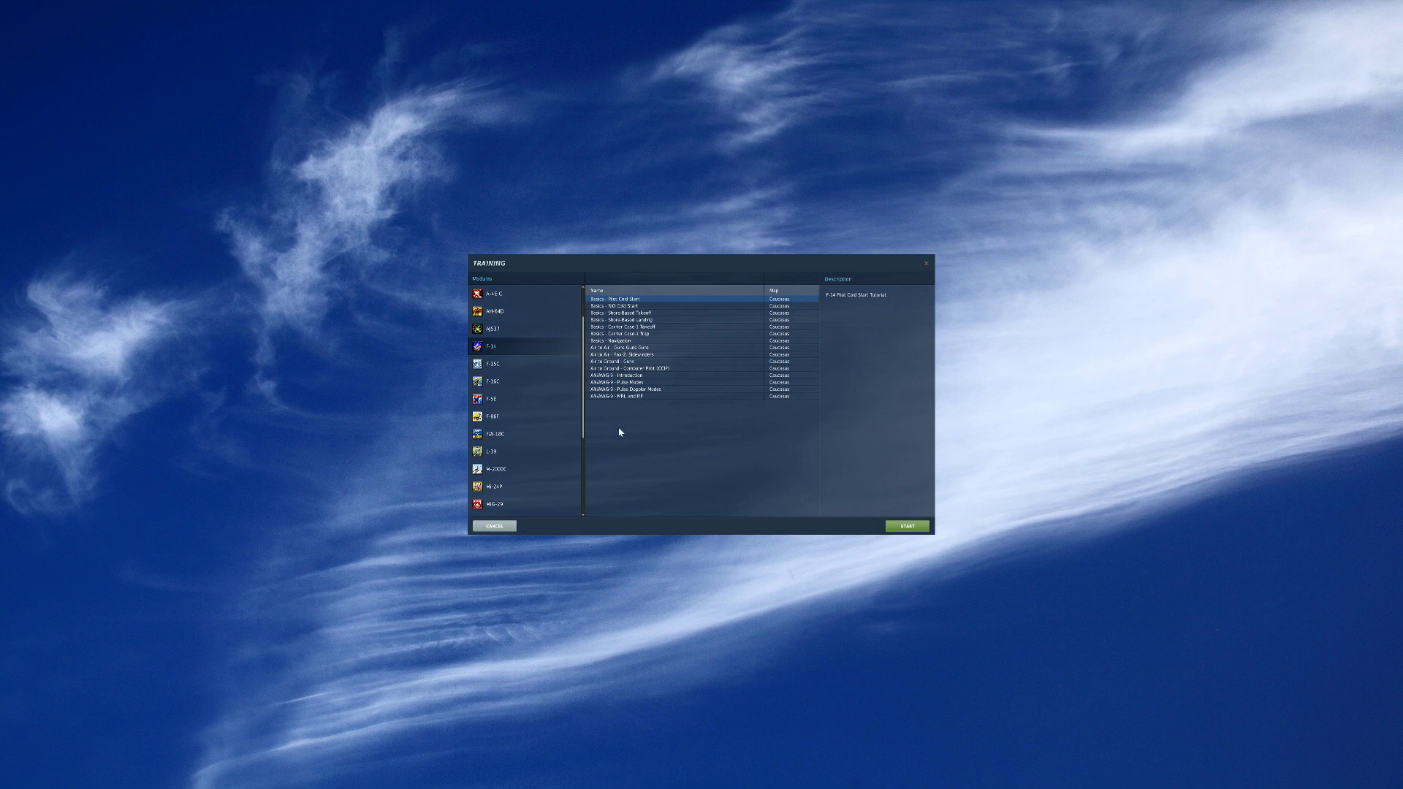
{"action": "left_click", "coordinate": [494, 527]}
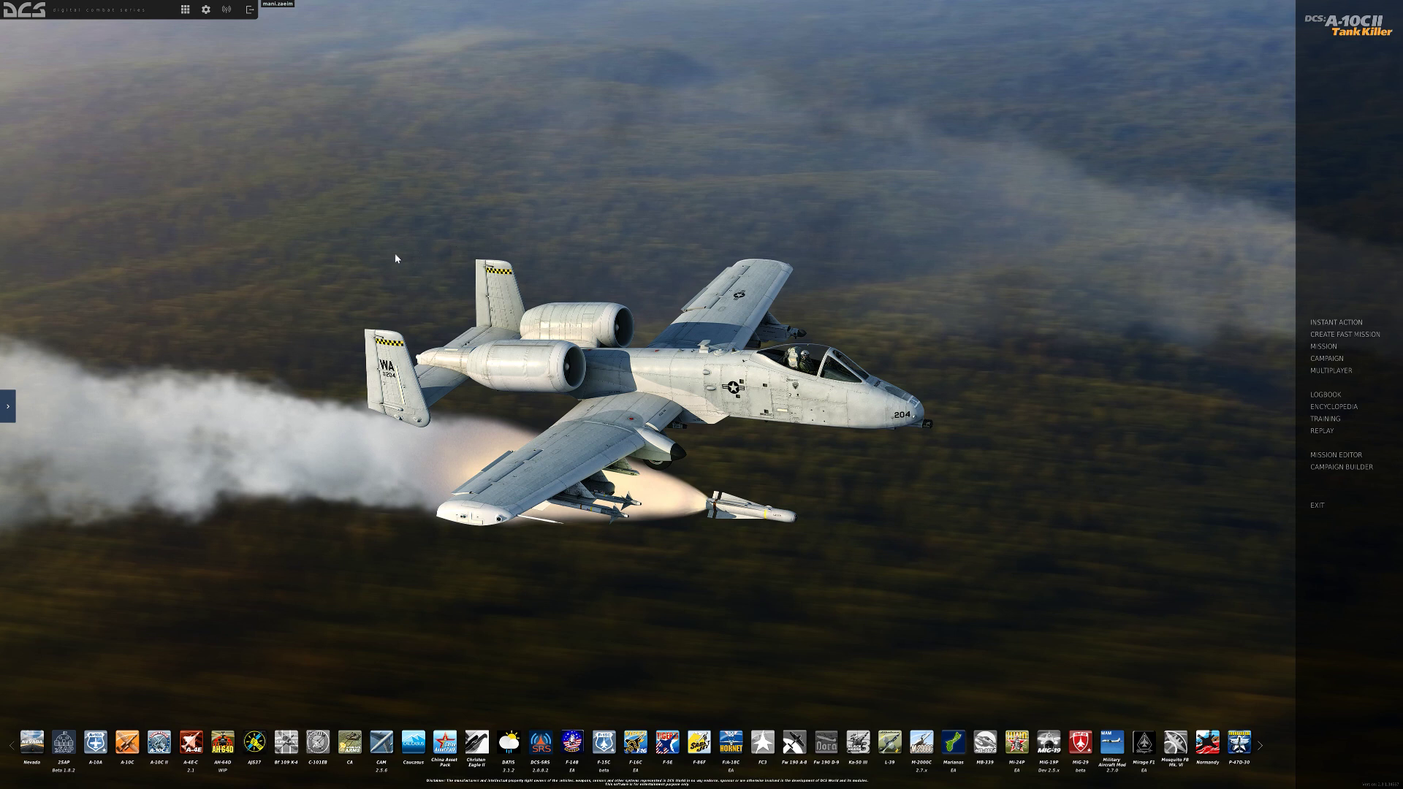
Open the options and examine the System graphics choices, including Civ. Traffic, Water, Visib Range, Heat Blur and Shadows
{"action": "left_click", "coordinate": [207, 10]}
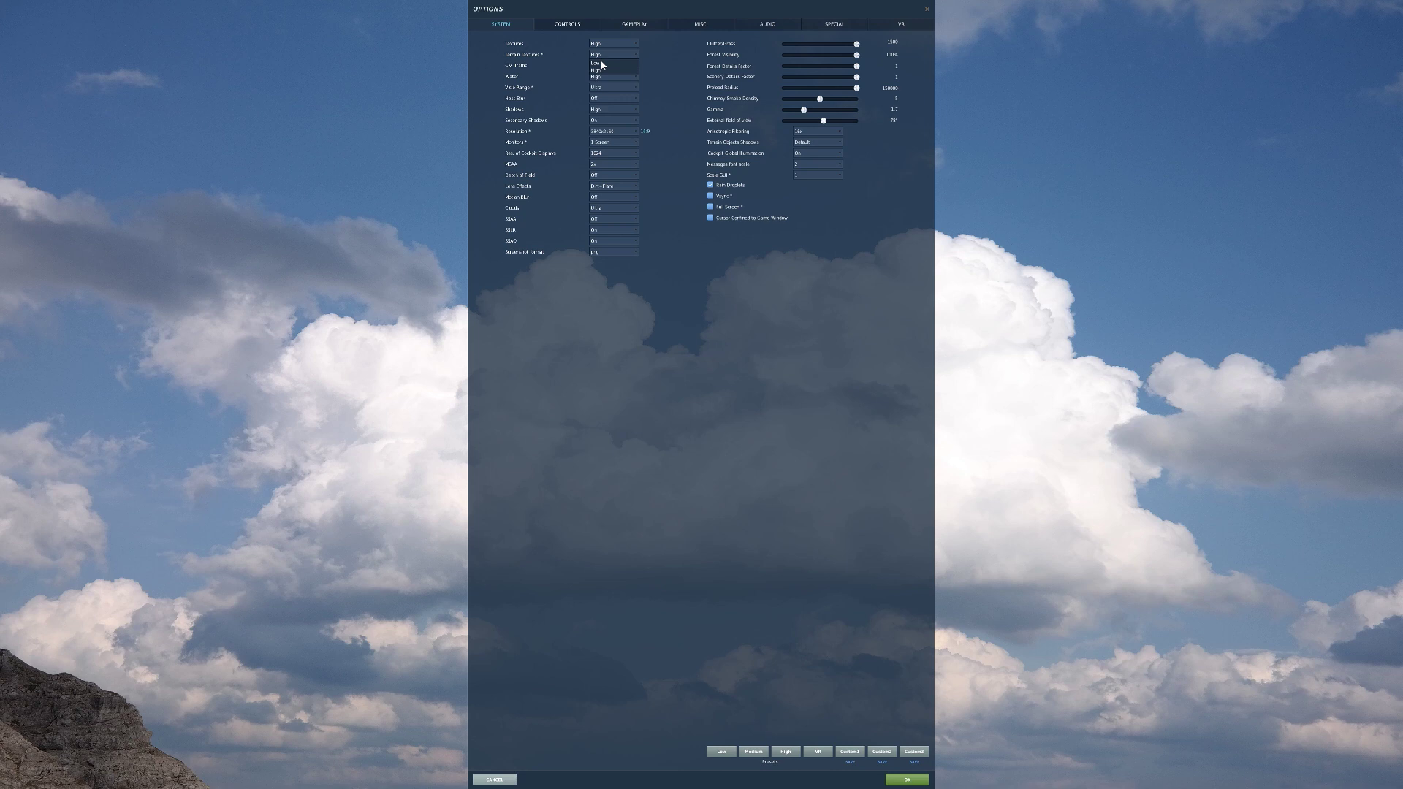
{"action": "left_click", "coordinate": [657, 65]}
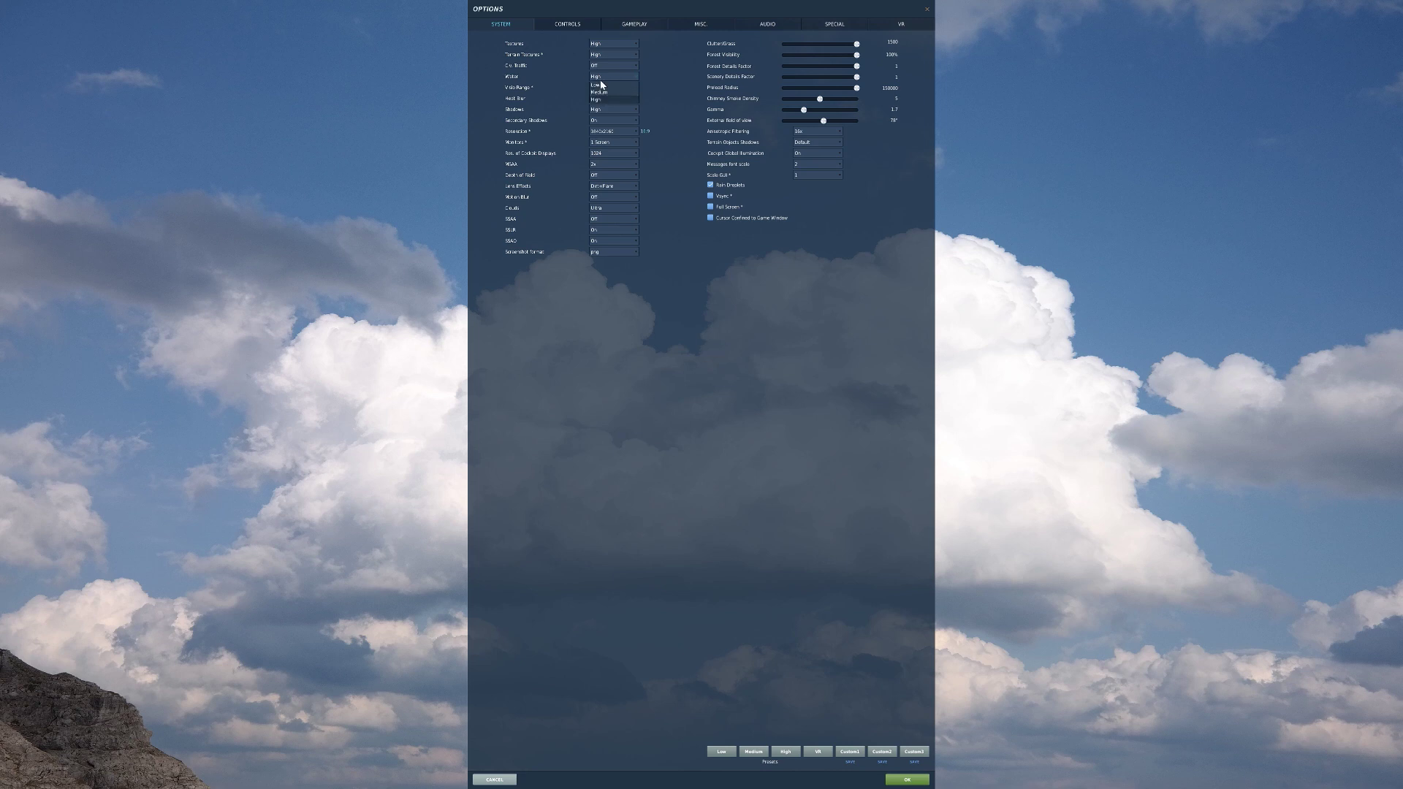
{"action": "left_click", "coordinate": [673, 85]}
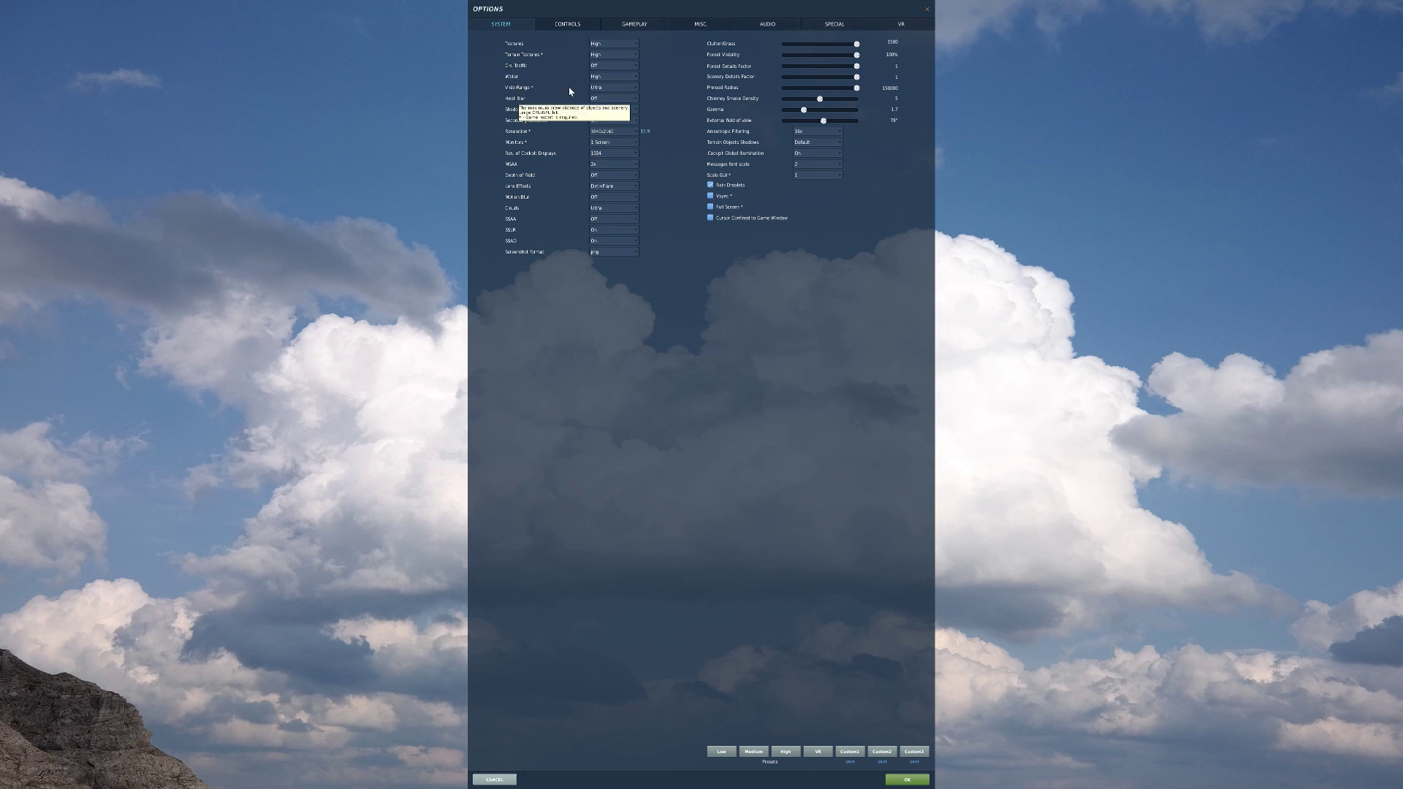
{"action": "left_click", "coordinate": [597, 88]}
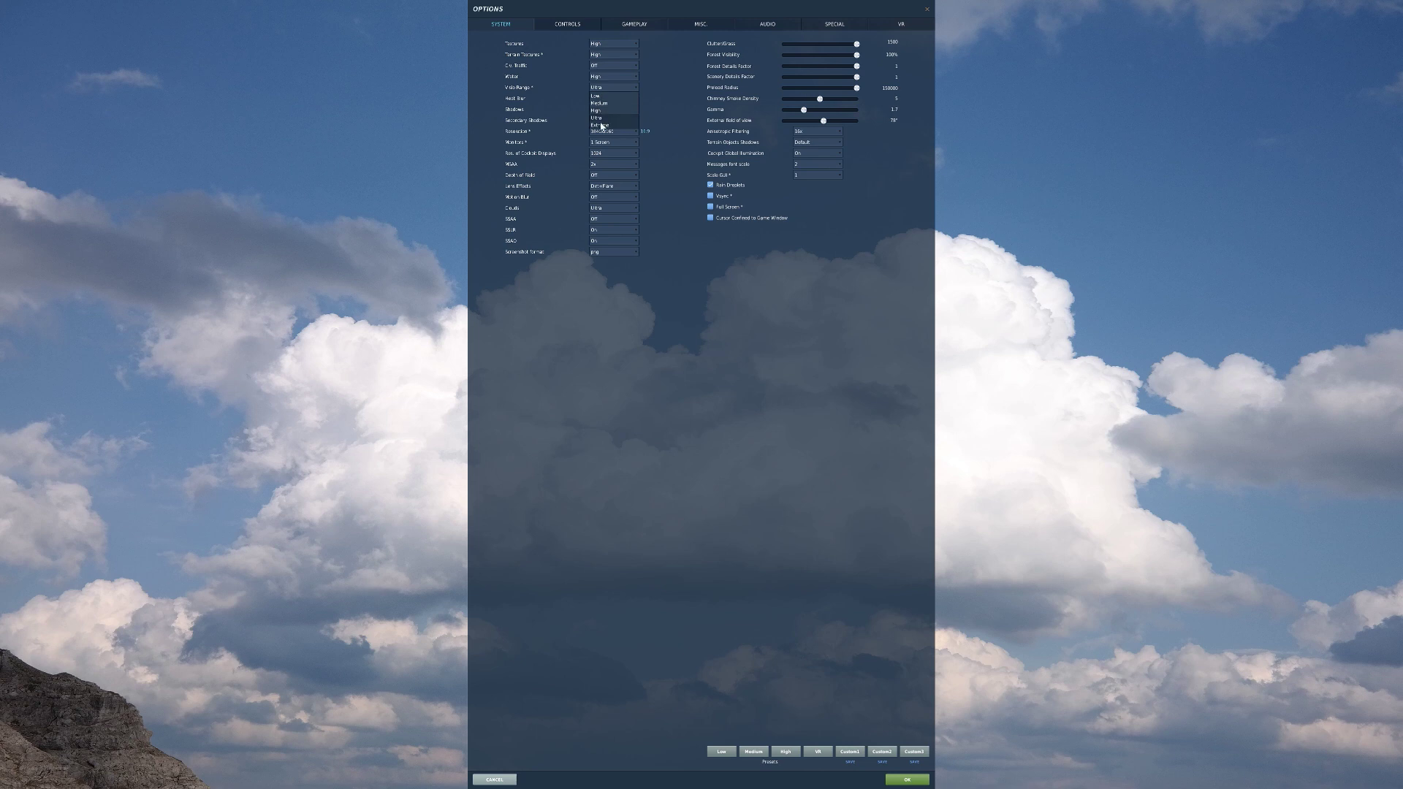
{"action": "left_click", "coordinate": [684, 103]}
{"action": "left_click", "coordinate": [612, 98]}
{"action": "left_click", "coordinate": [676, 110]}
{"action": "left_click", "coordinate": [663, 118]}
{"action": "left_click", "coordinate": [602, 125]}
{"action": "left_click", "coordinate": [677, 126]}
{"action": "left_click", "coordinate": [628, 230]}
Review the System detail sliders from Clutter/Grass and Forest Visibility through Preload Radius and Chimney Smoke Density
{"action": "left_click_drag", "start_coordinate": [856, 45], "coordinate": [778, 45]}
{"action": "mouse_move", "coordinate": [856, 55]}
{"action": "left_mouse_down"}
{"action": "mouse_move", "coordinate": [826, 62]}
{"action": "mouse_move", "coordinate": [860, 62]}
{"action": "left_mouse_up"}
{"action": "left_click_drag", "start_coordinate": [861, 68], "coordinate": [708, 79]}
{"action": "left_click_drag", "start_coordinate": [858, 79], "coordinate": [932, 78]}
{"action": "left_click_drag", "start_coordinate": [858, 88], "coordinate": [793, 100]}
{"action": "left_click_drag", "start_coordinate": [886, 97], "coordinate": [835, 98]}
{"action": "left_click_drag", "start_coordinate": [832, 99], "coordinate": [892, 92]}
{"action": "left_click_drag", "start_coordinate": [783, 100], "coordinate": [820, 104]}
Examine the remaining System settings, including Anisotropic Filtering, Terrain Objects Shadows, Cockpit Global Illumination, Messages Font Scale and the display checkboxes
{"action": "left_click", "coordinate": [861, 157]}
{"action": "mouse_move", "coordinate": [744, 145]}
{"action": "left_click", "coordinate": [731, 148]}
{"action": "left_click", "coordinate": [801, 143]}
{"action": "left_click", "coordinate": [884, 160]}
{"action": "mouse_move", "coordinate": [741, 146]}
{"action": "left_click", "coordinate": [817, 145]}
{"action": "left_click", "coordinate": [902, 159]}
{"action": "left_click", "coordinate": [803, 163]}
{"action": "left_click", "coordinate": [811, 168]}
{"action": "left_click", "coordinate": [829, 218]}
{"action": "mouse_move", "coordinate": [724, 201]}
Open the control bindings and choose F-16C Sim as the aircraft
{"action": "left_click", "coordinate": [568, 25]}
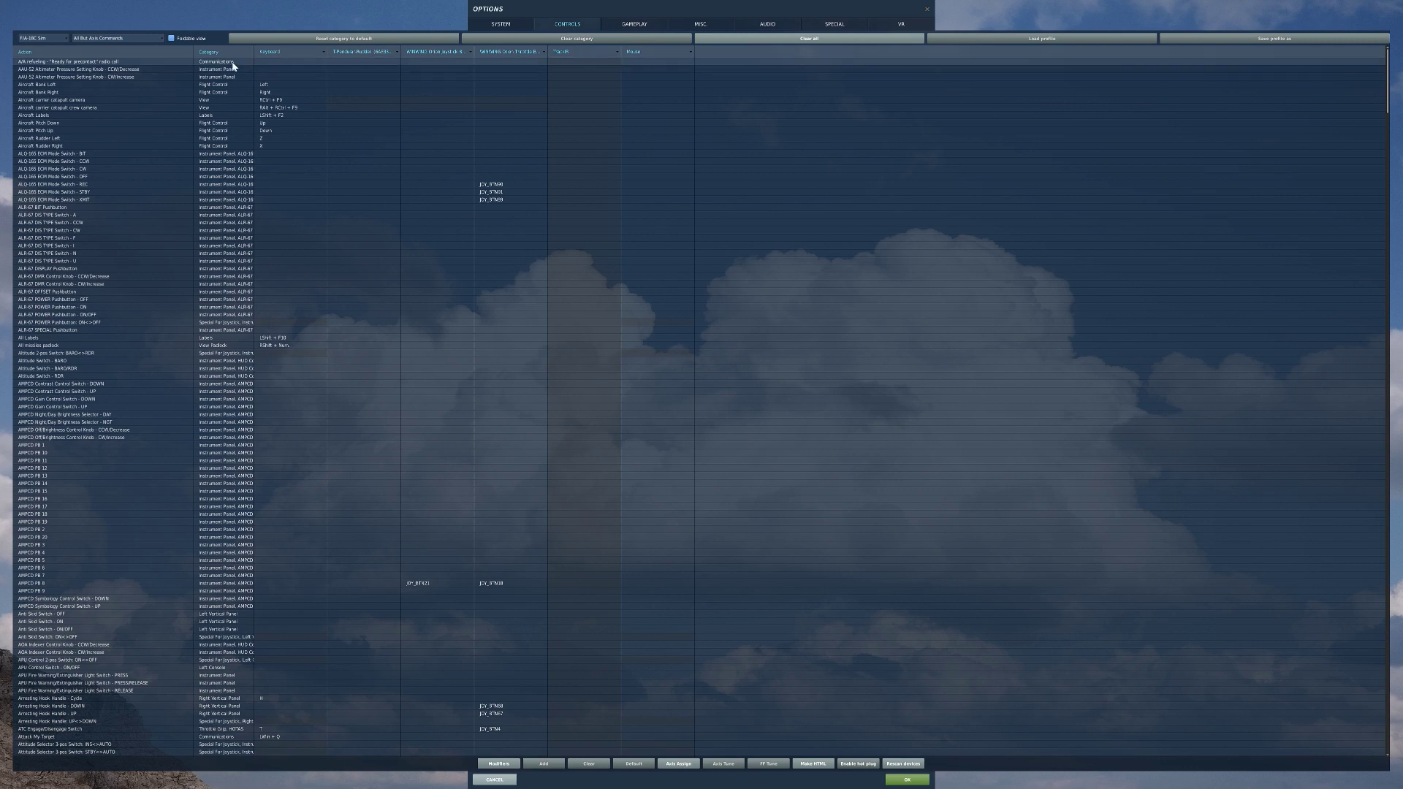
{"action": "left_click", "coordinate": [67, 40]}
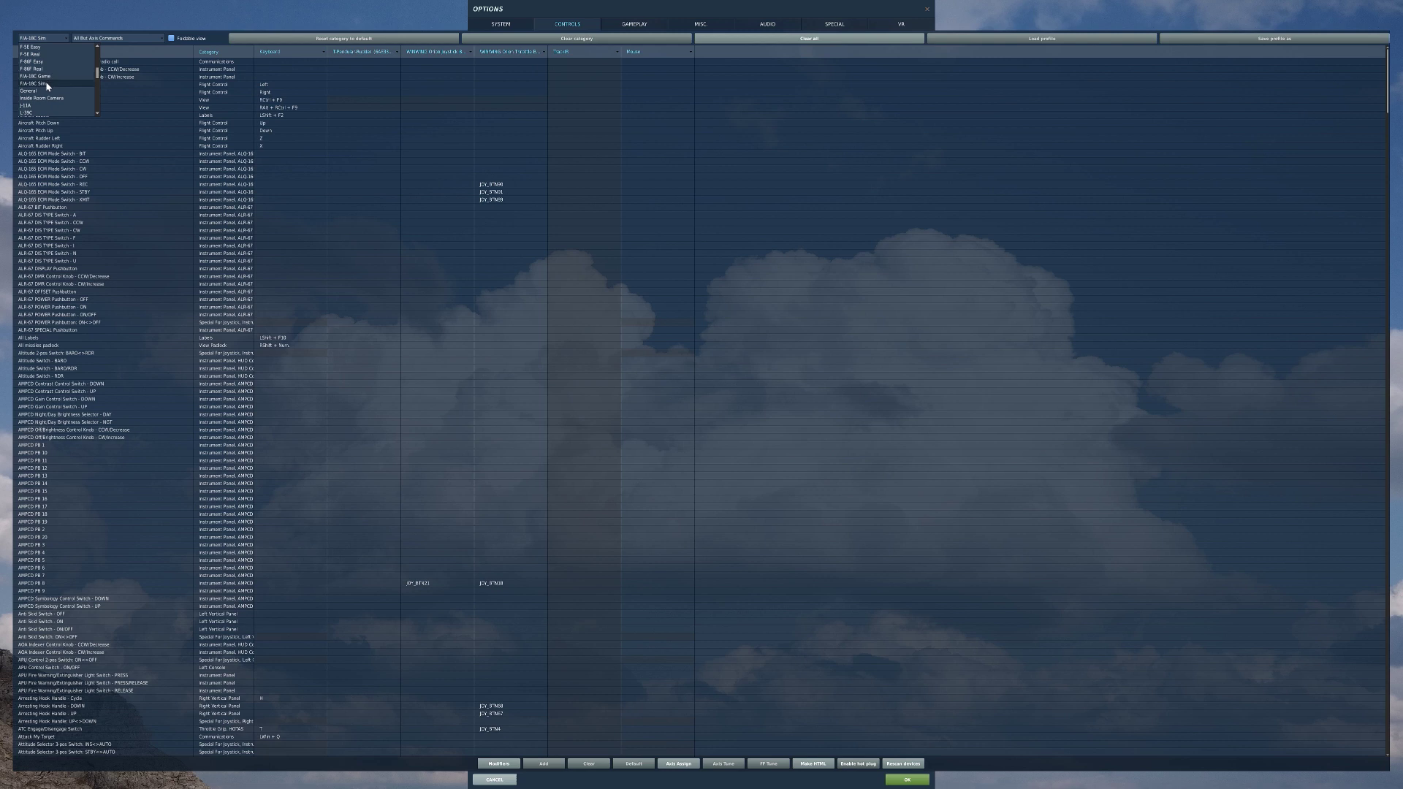
{"action": "scroll", "coordinate": [45, 89], "scroll_direction": "up", "scroll_amount": 3}
{"action": "scroll", "coordinate": [41, 97], "scroll_direction": "down", "scroll_amount": 3}
{"action": "scroll", "coordinate": [43, 86], "scroll_direction": "up", "scroll_amount": 2}
{"action": "left_click", "coordinate": [56, 54]}
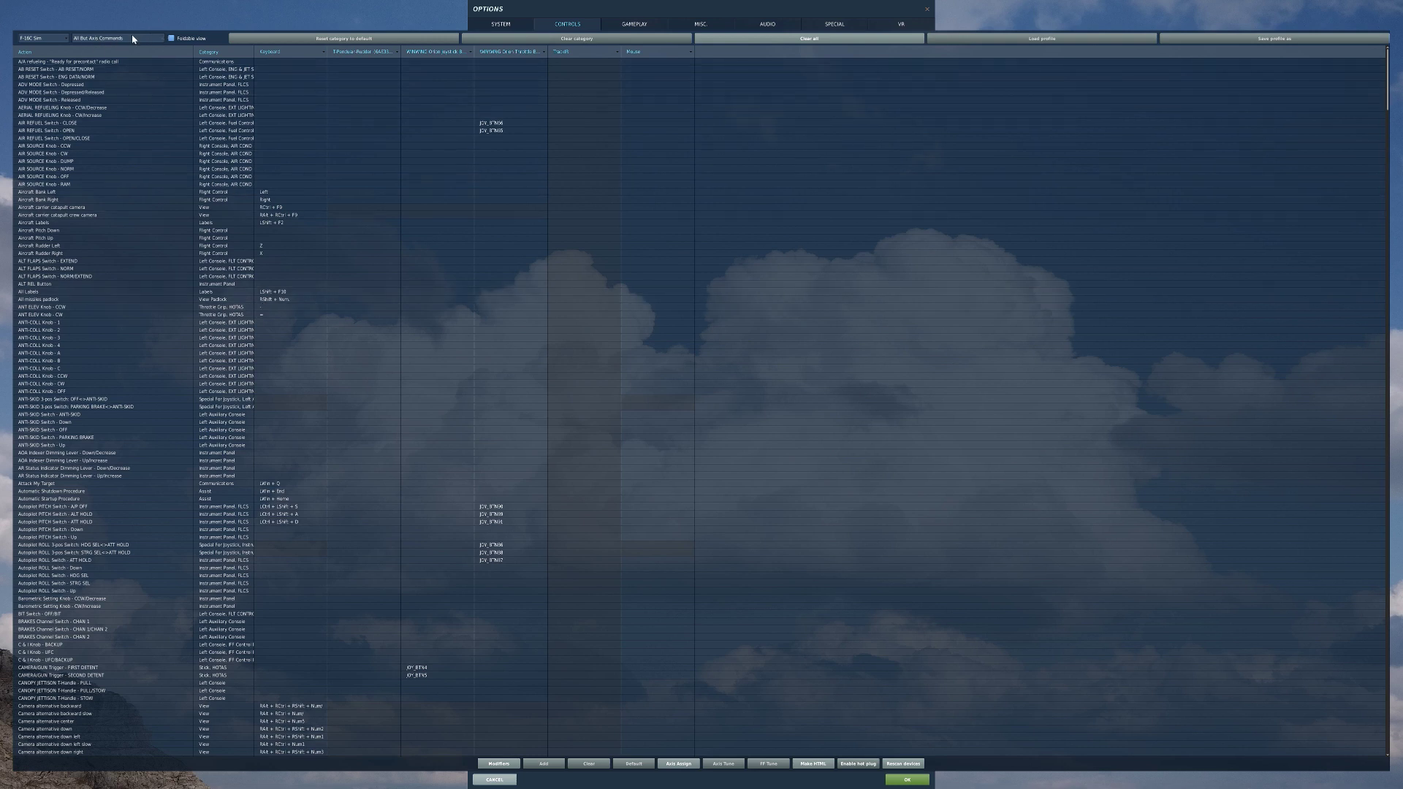
Filter the bindings to Axis Commands and inspect the Pitch, Roll, Rudder and Wheel Brake axis assignments
{"action": "left_click", "coordinate": [160, 39]}
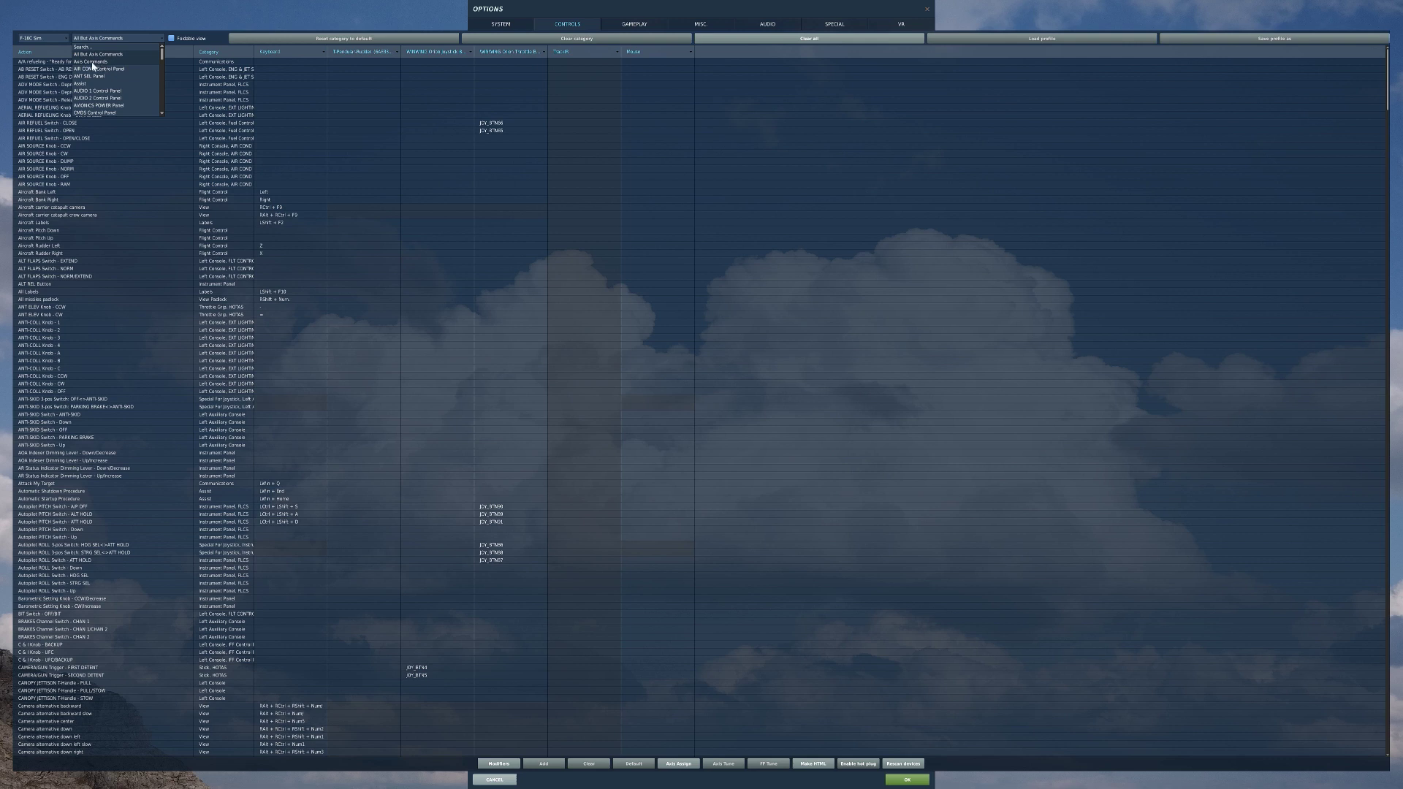
{"action": "left_click", "coordinate": [209, 38]}
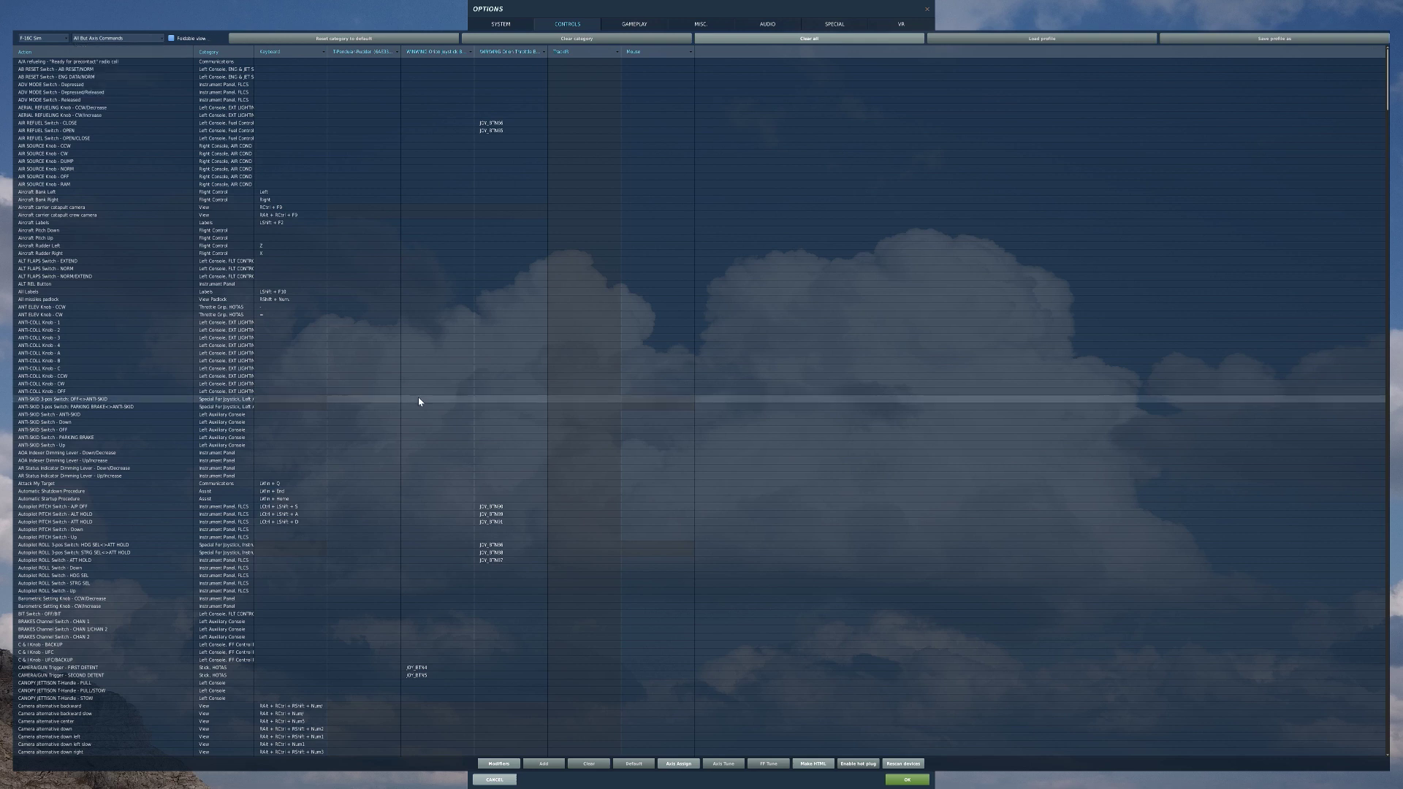
{"action": "left_click", "coordinate": [162, 38]}
{"action": "left_click", "coordinate": [90, 61]}
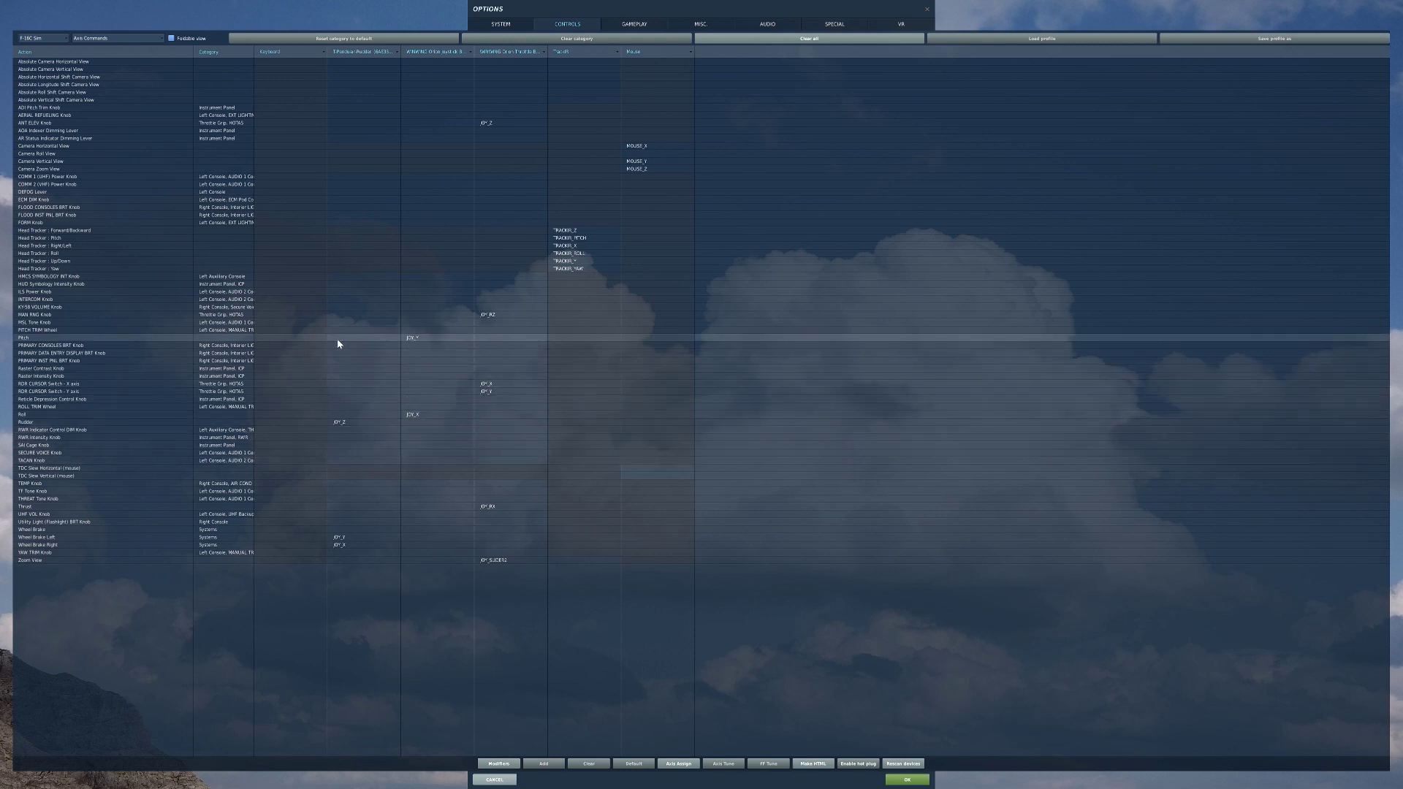
{"action": "left_click", "coordinate": [418, 340]}
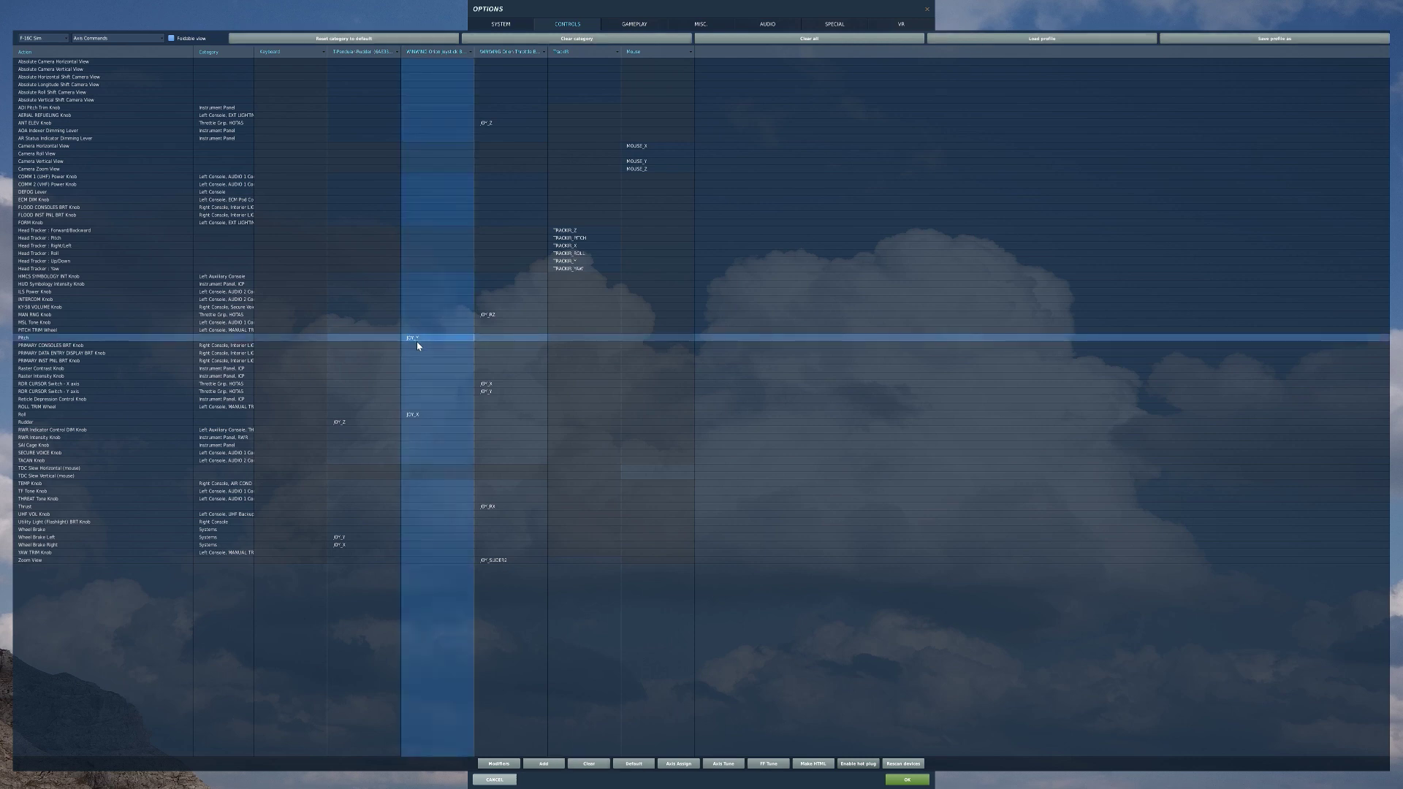
{"action": "left_click", "coordinate": [418, 418]}
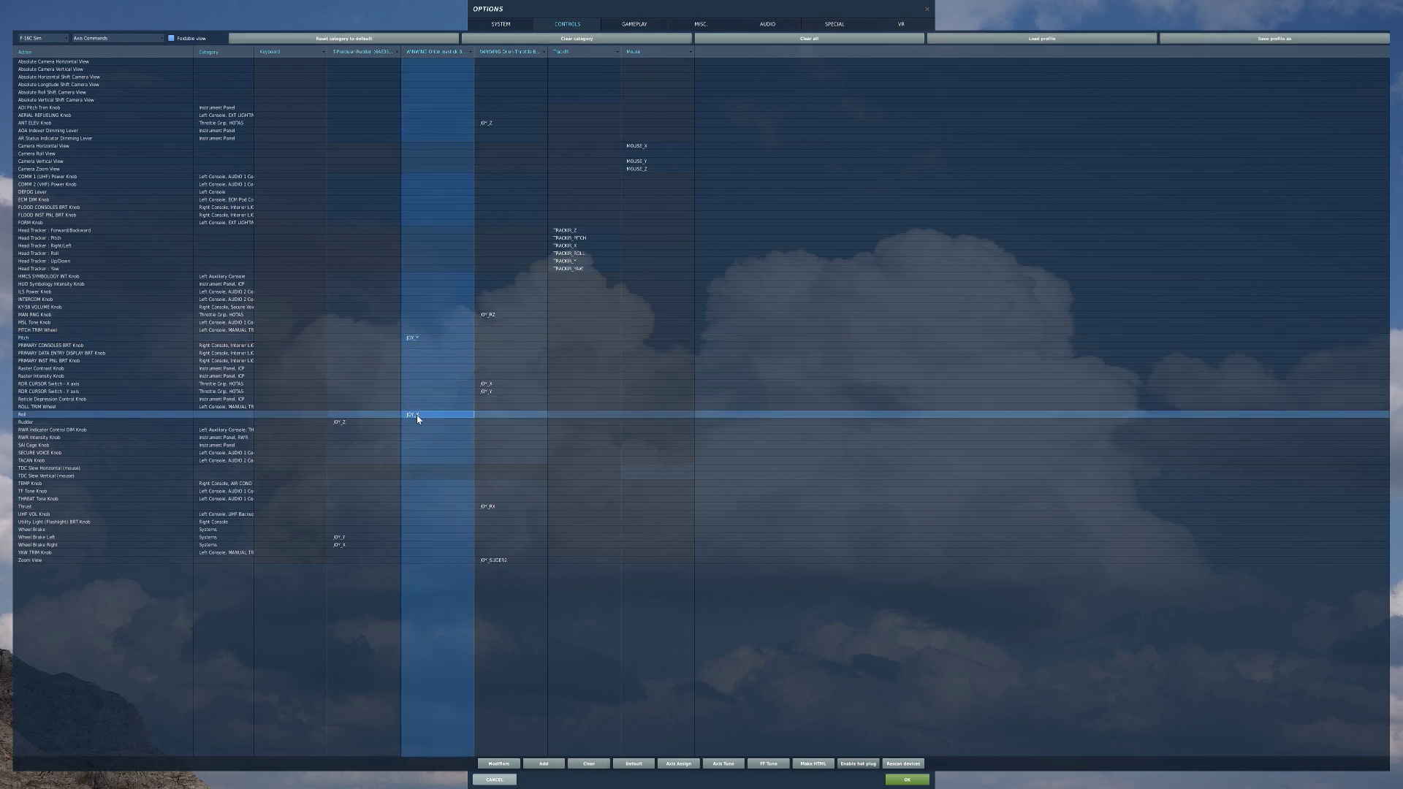
{"action": "left_click", "coordinate": [351, 422]}
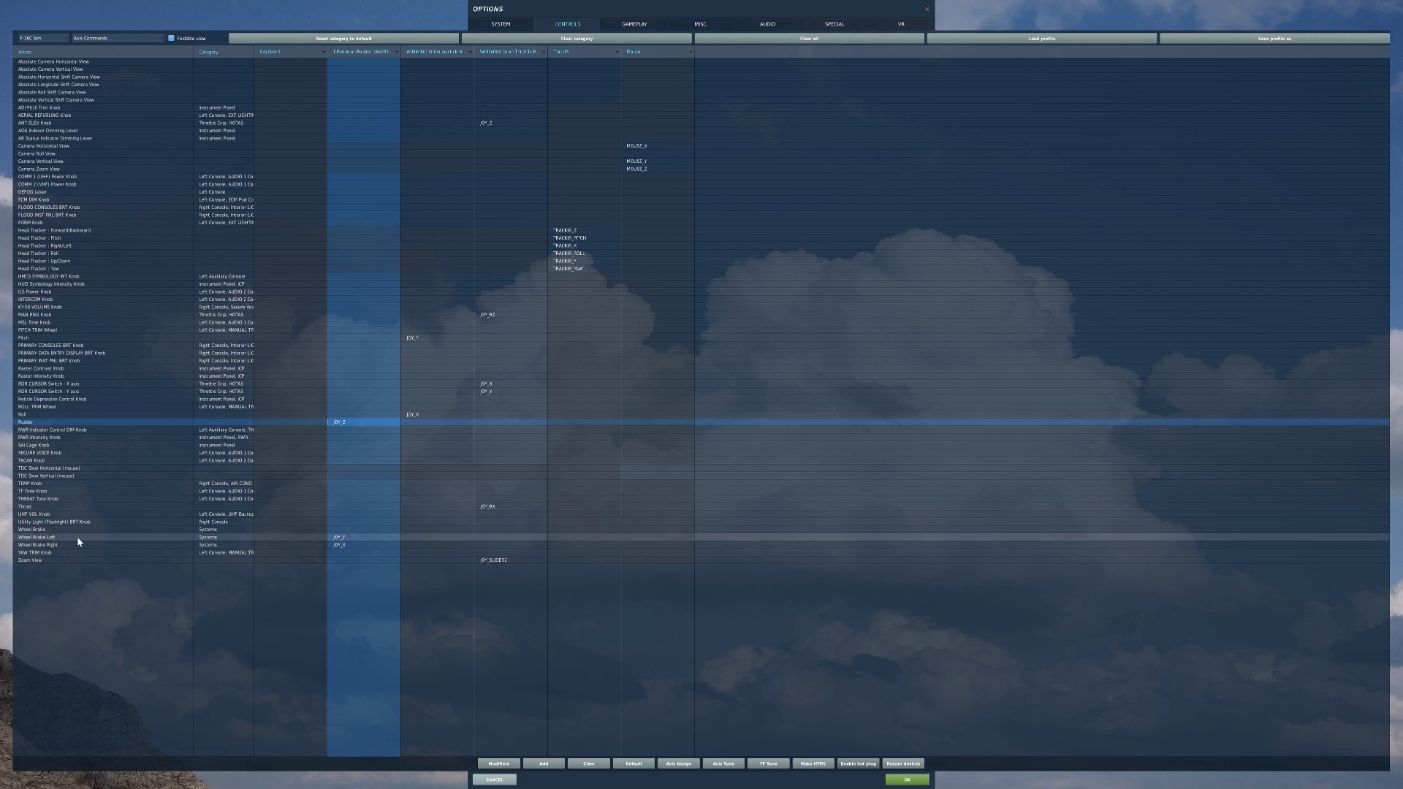
{"action": "left_click", "coordinate": [42, 530]}
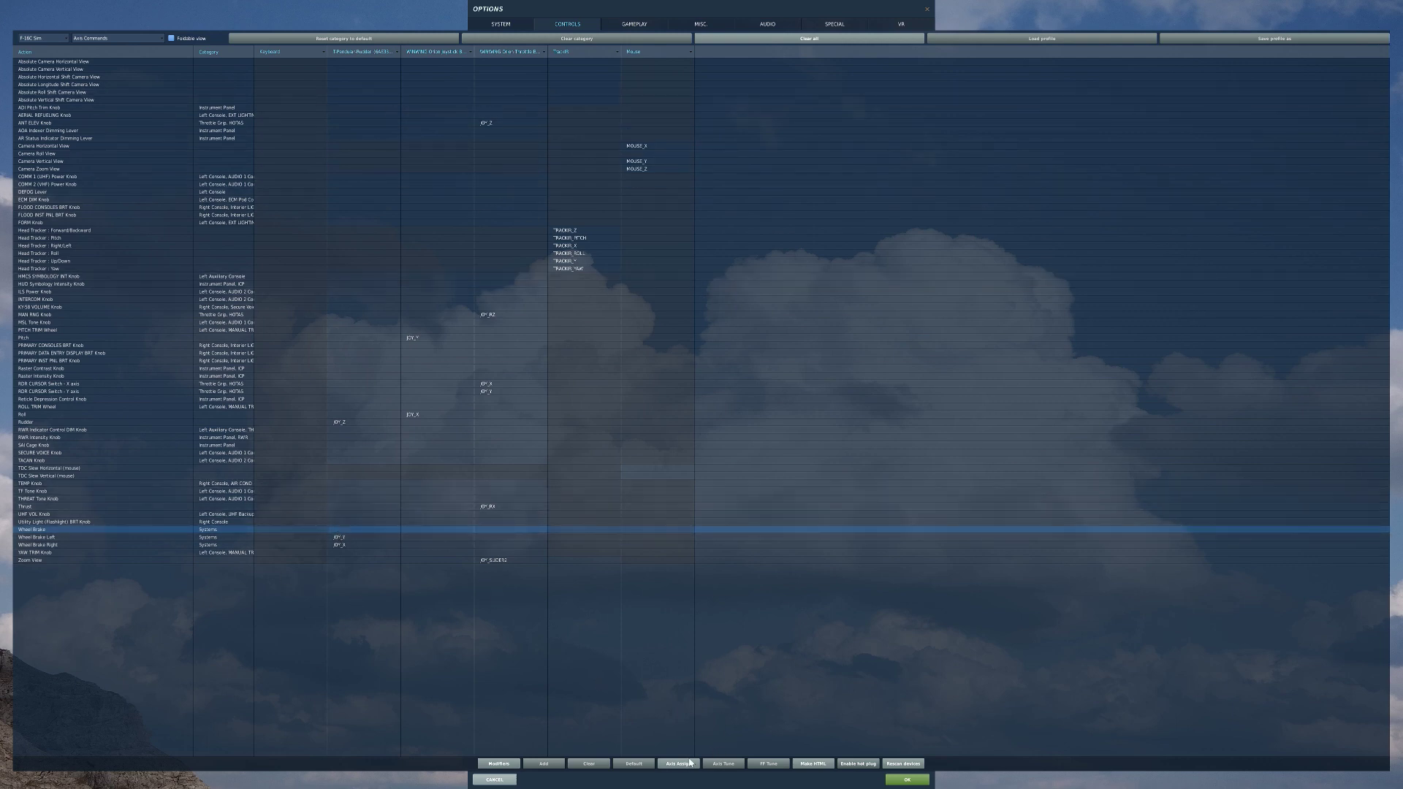
Return the bindings to All But Axis Commands, then filter them to the HOTAS category
{"action": "left_click", "coordinate": [162, 39]}
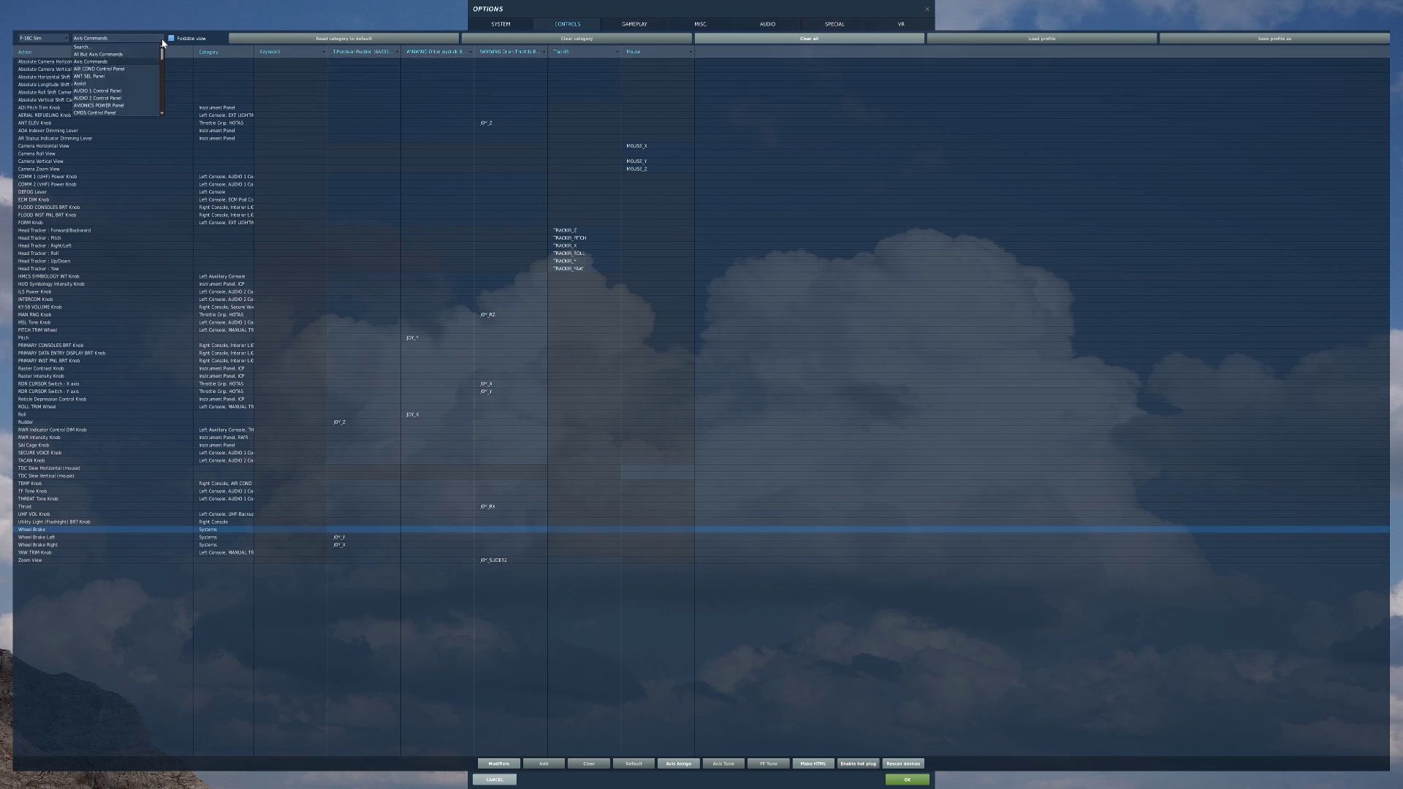
{"action": "left_click", "coordinate": [117, 55]}
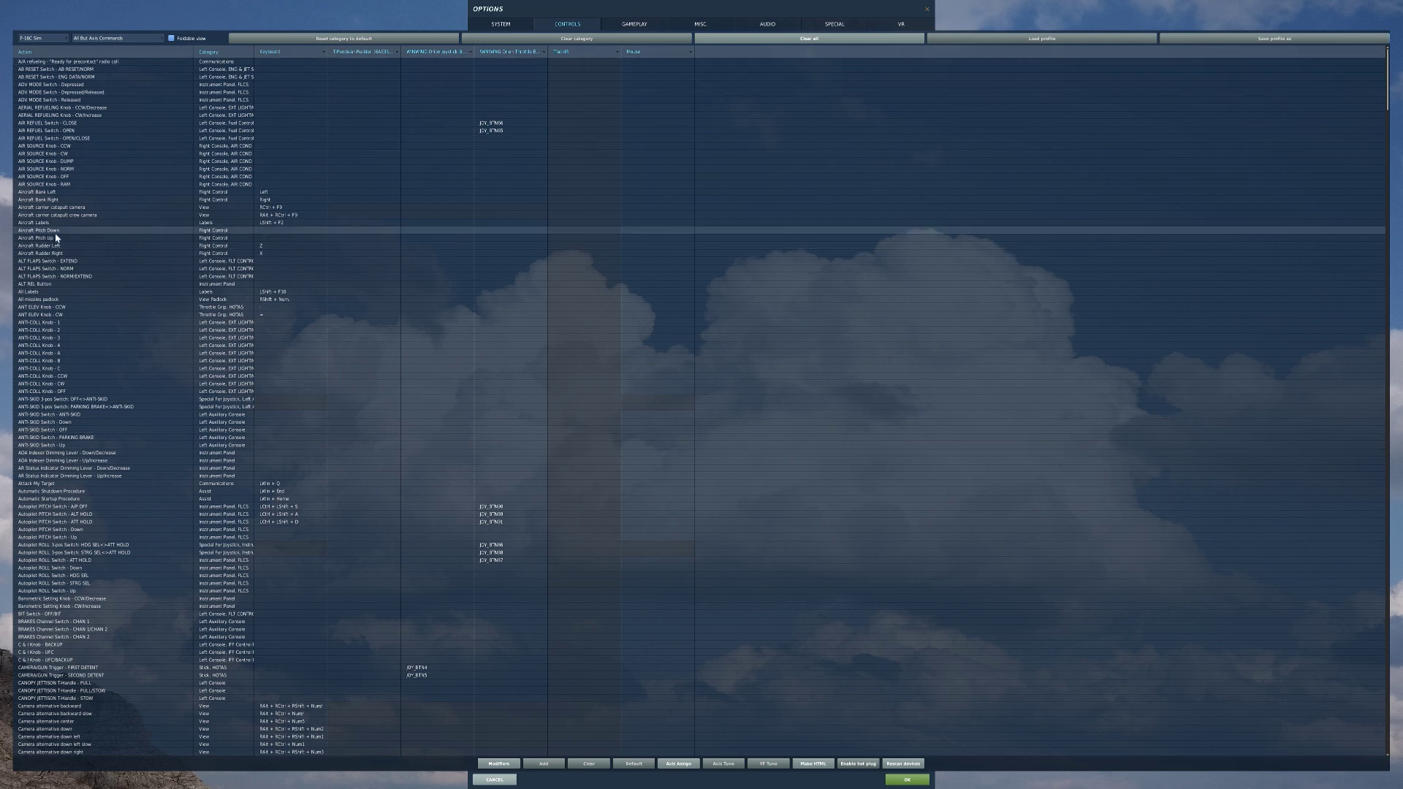
{"action": "left_click", "coordinate": [116, 38]}
{"action": "scroll", "coordinate": [114, 88], "scroll_direction": "down", "scroll_amount": 3}
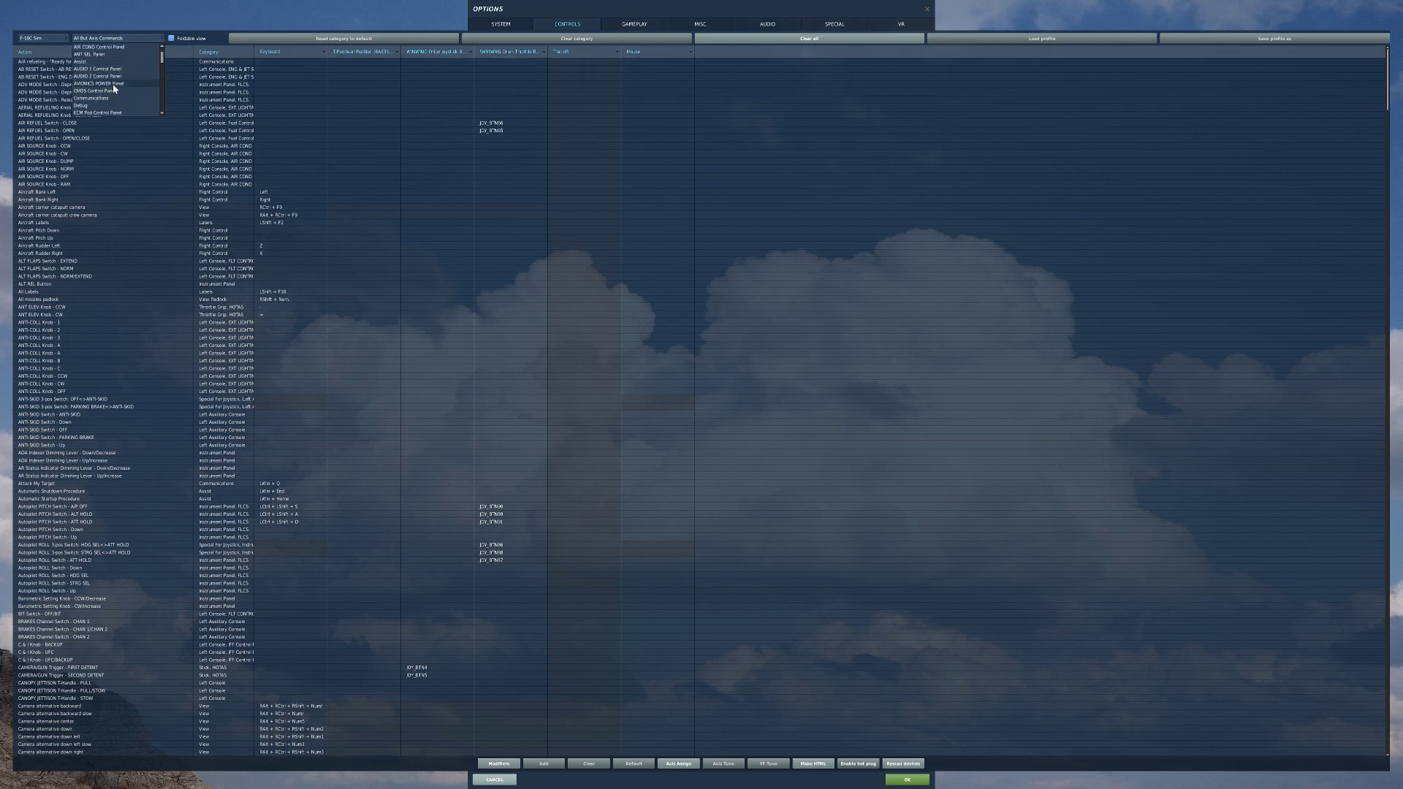
{"action": "scroll", "coordinate": [114, 87], "scroll_direction": "down", "scroll_amount": 2}
{"action": "left_click", "coordinate": [86, 92]}
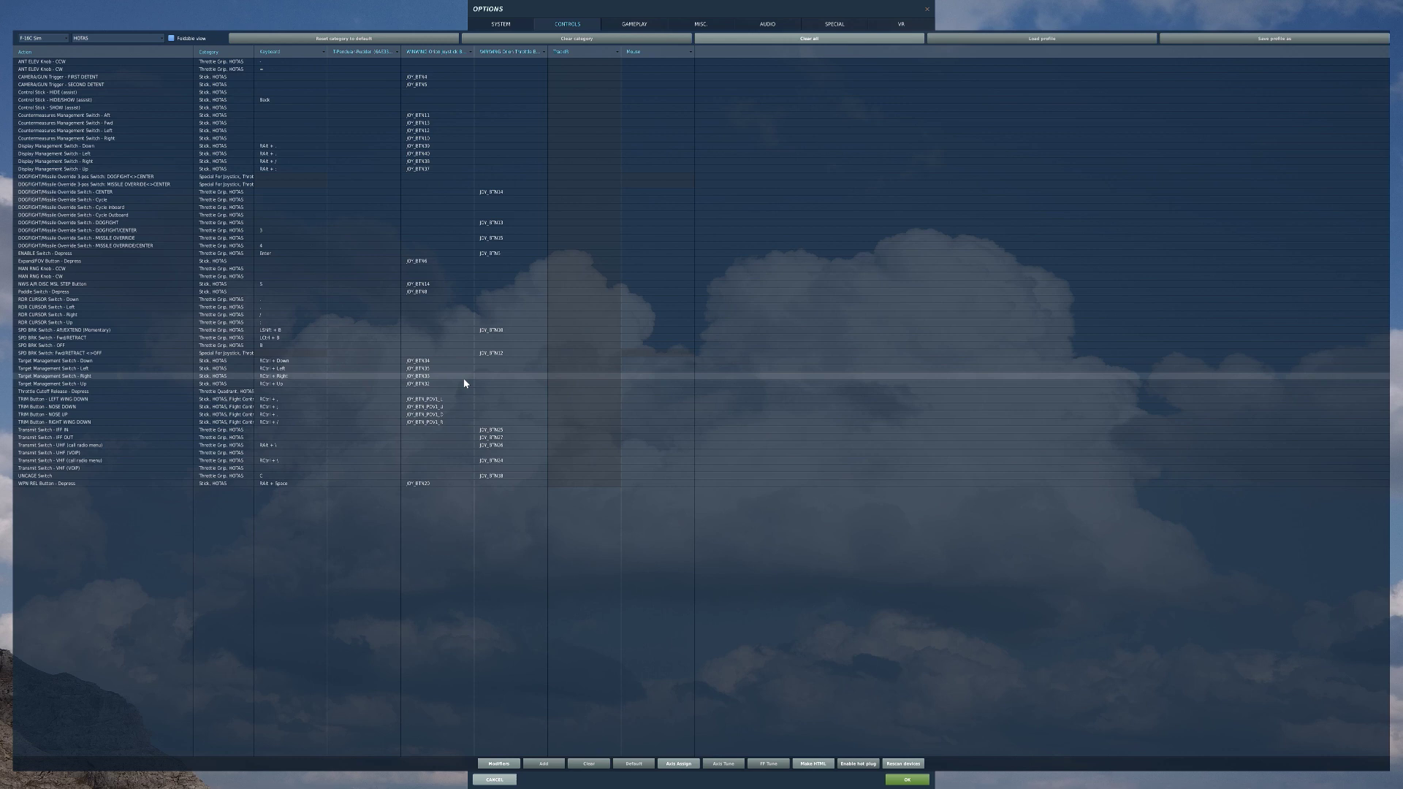
View the modifiers panel and the devices offered for a new modifier, and cancel without adding one
{"action": "left_click", "coordinate": [499, 765]}
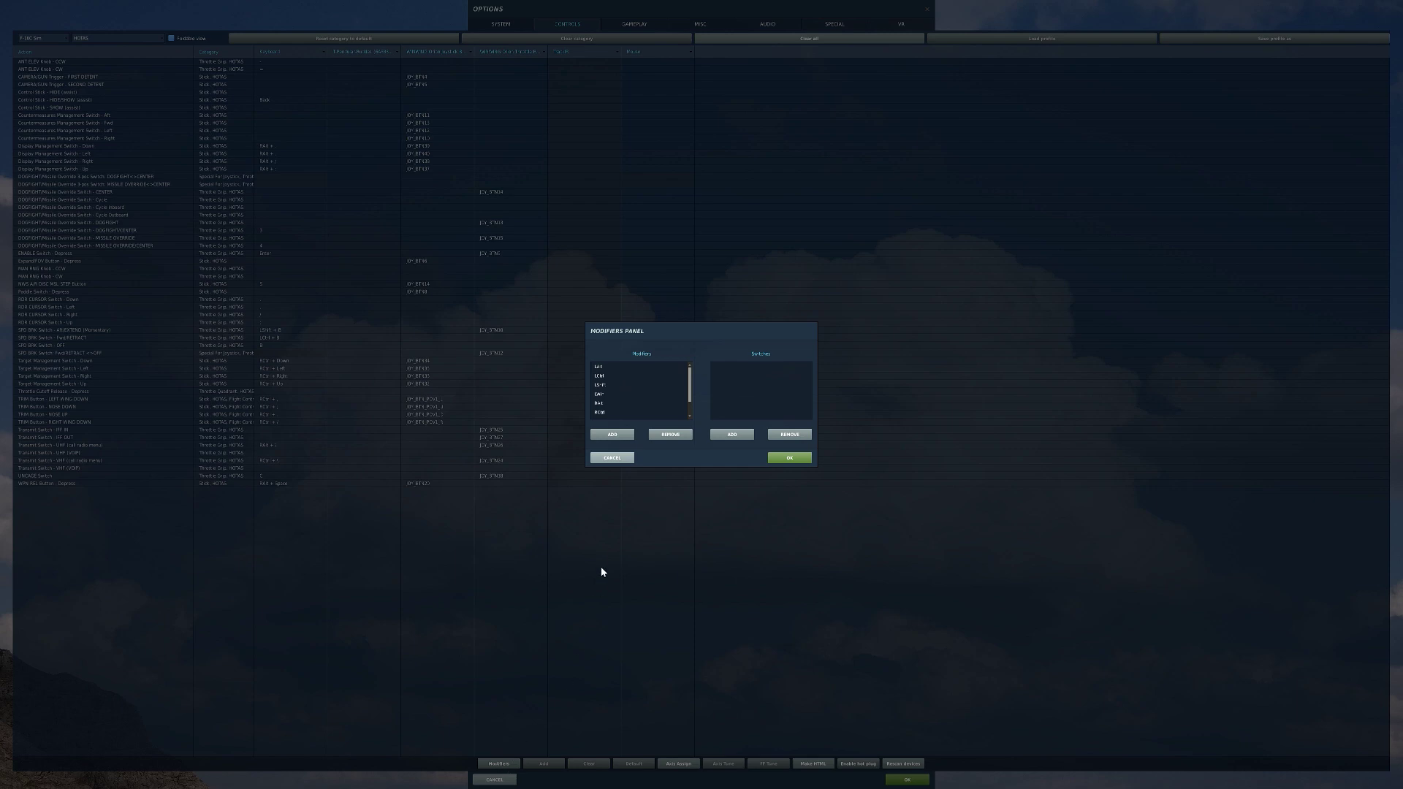
{"action": "left_click", "coordinate": [618, 437]}
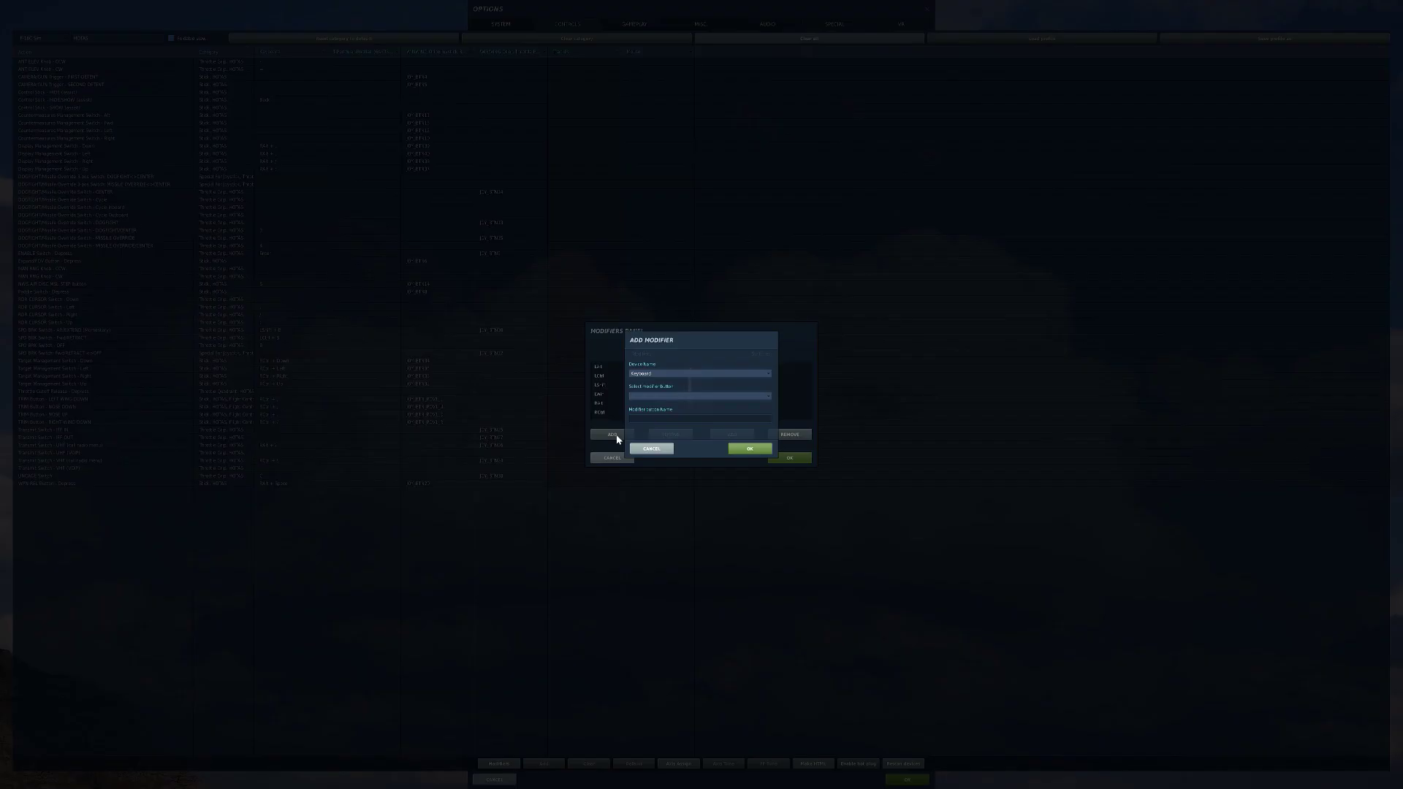
{"action": "left_click", "coordinate": [665, 374]}
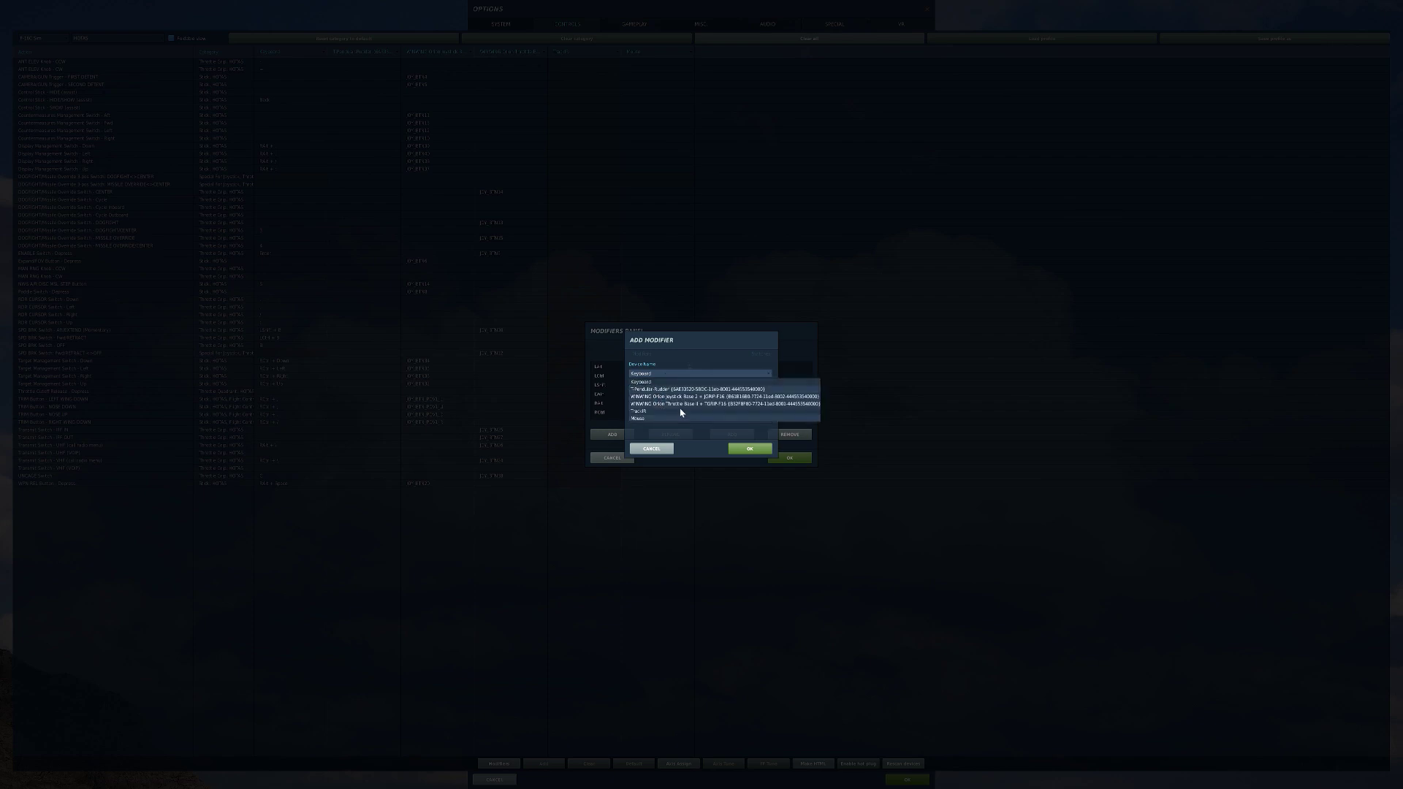
{"action": "left_click", "coordinate": [698, 445]}
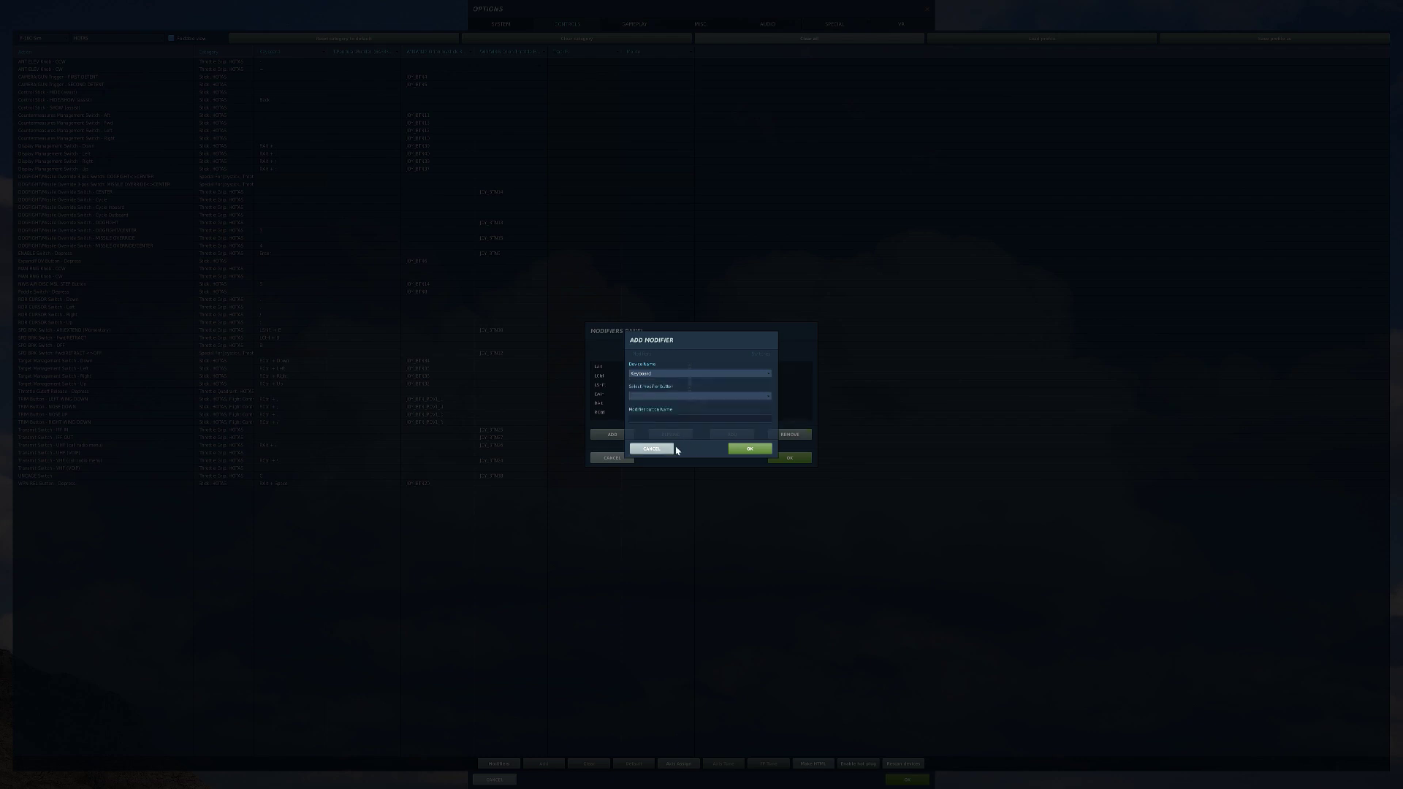
{"action": "left_click", "coordinate": [664, 449]}
{"action": "left_click", "coordinate": [627, 458]}
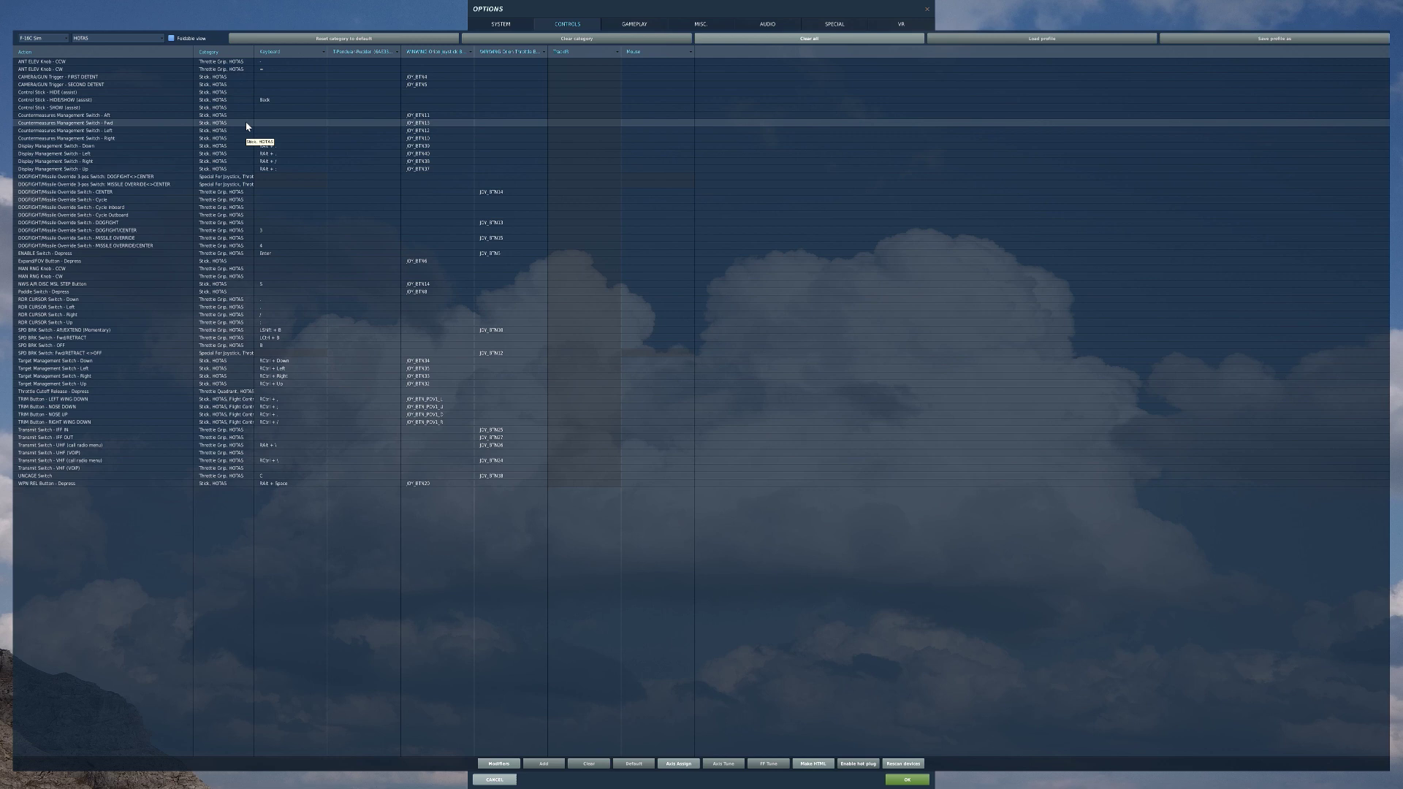
Review the Gameplay options, including wake turbulence, G-Effects, Labels and the other difficulty and unit settings
{"action": "left_click", "coordinate": [635, 25]}
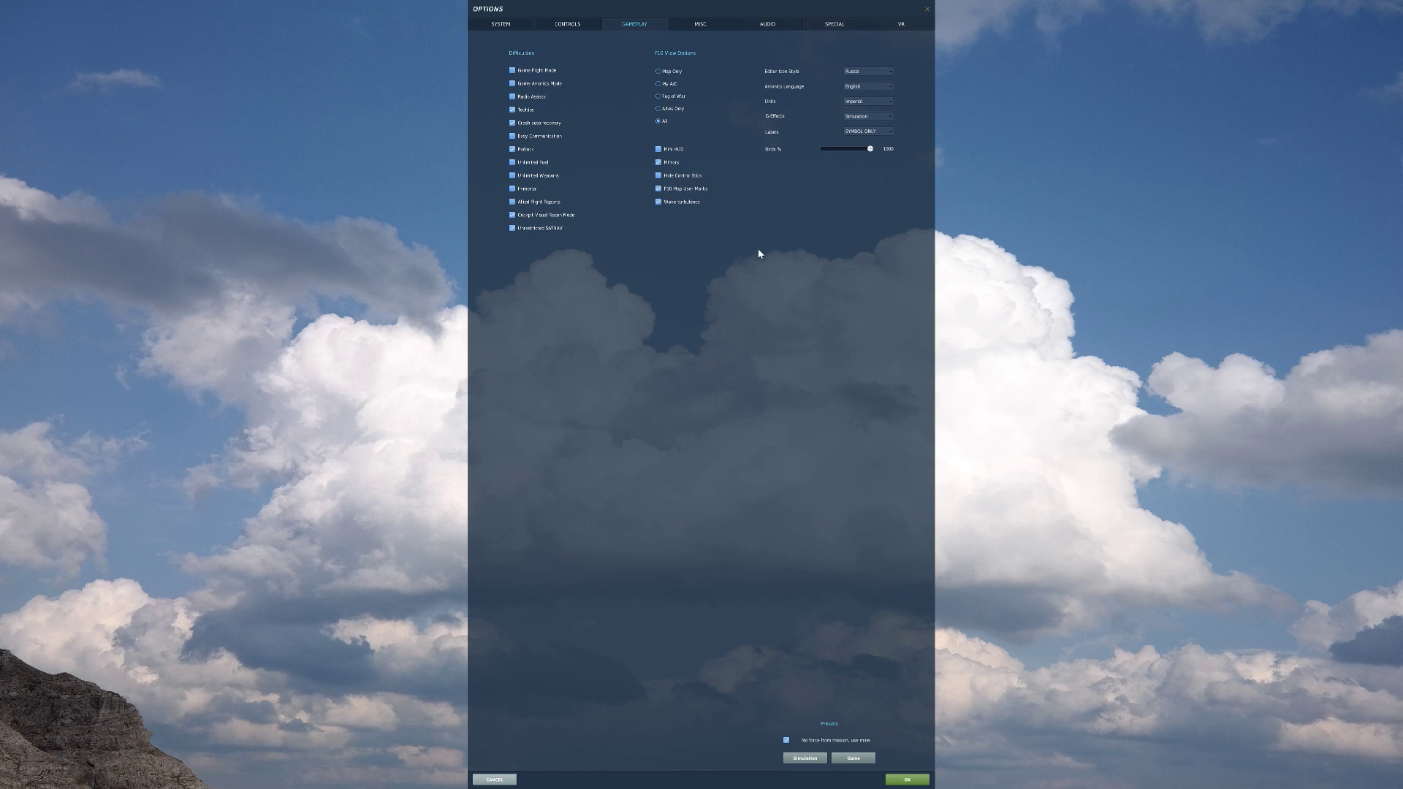
{"action": "left_click", "coordinate": [657, 202]}
{"action": "left_click", "coordinate": [873, 119]}
{"action": "left_click", "coordinate": [869, 139]}
{"action": "left_click", "coordinate": [867, 136]}
{"action": "left_click", "coordinate": [866, 154]}
{"action": "left_click", "coordinate": [885, 130]}
{"action": "left_click", "coordinate": [858, 230]}
Review the Misc. and Audio options, reading the description of the helmet hearing setting
{"action": "left_click", "coordinate": [706, 25]}
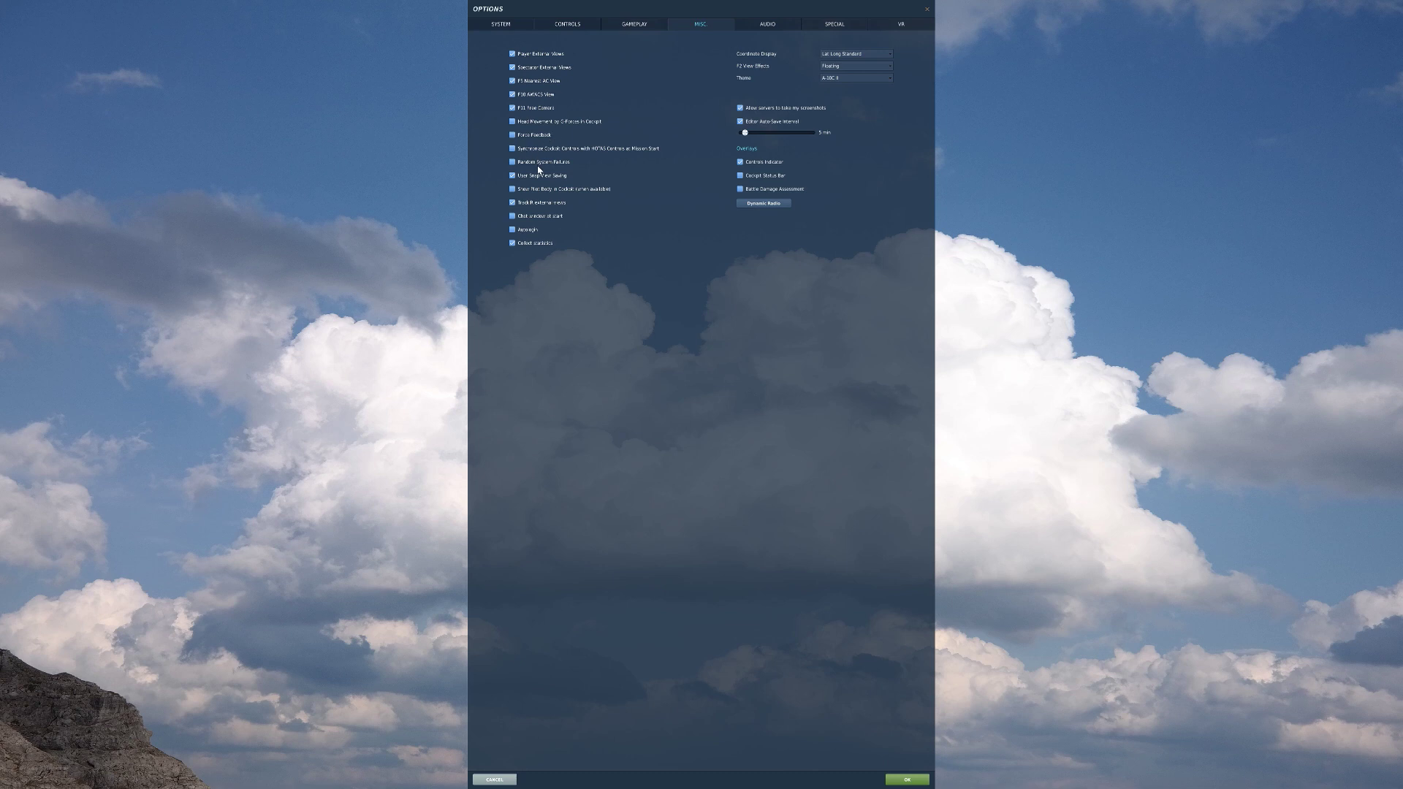
{"action": "left_click", "coordinate": [769, 25]}
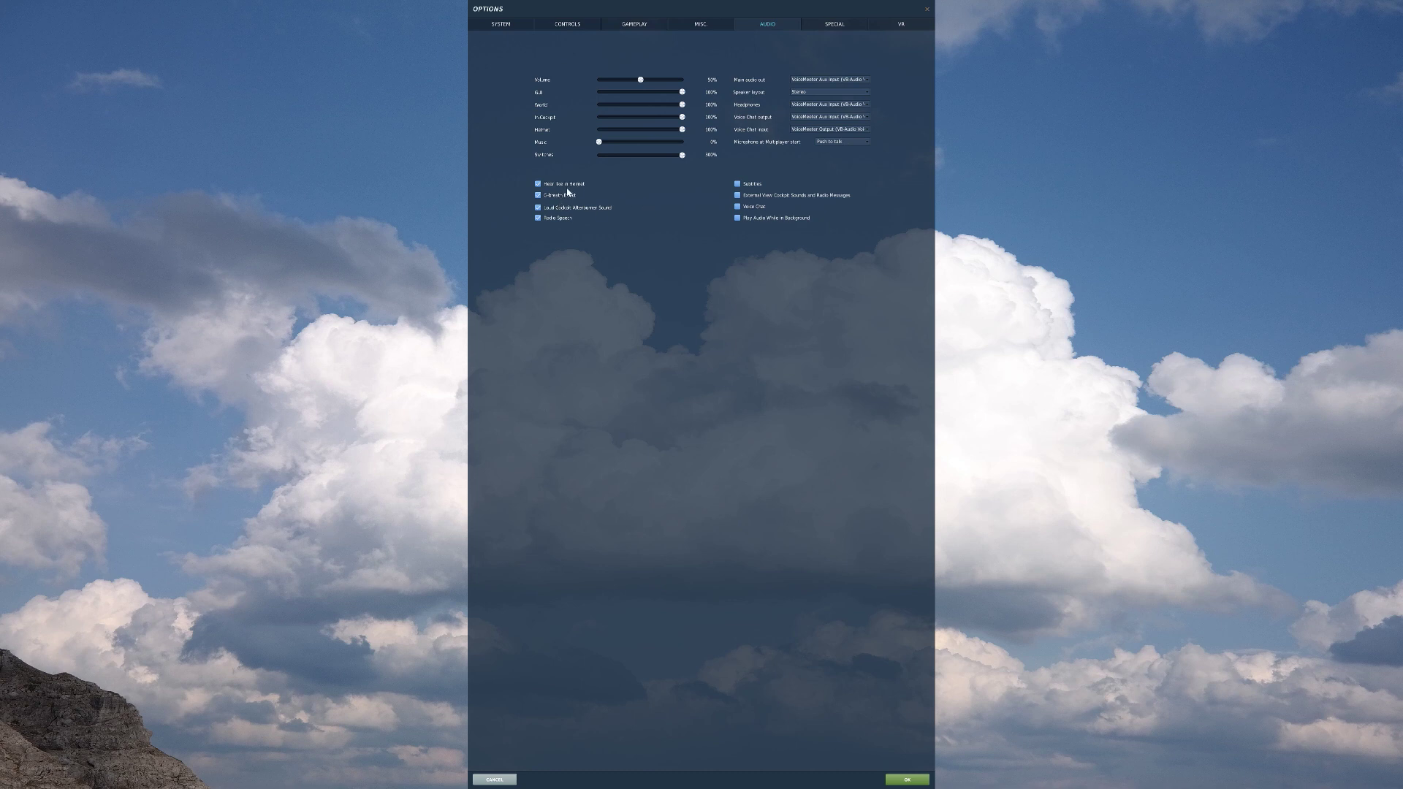
{"action": "mouse_move", "coordinate": [560, 187]}
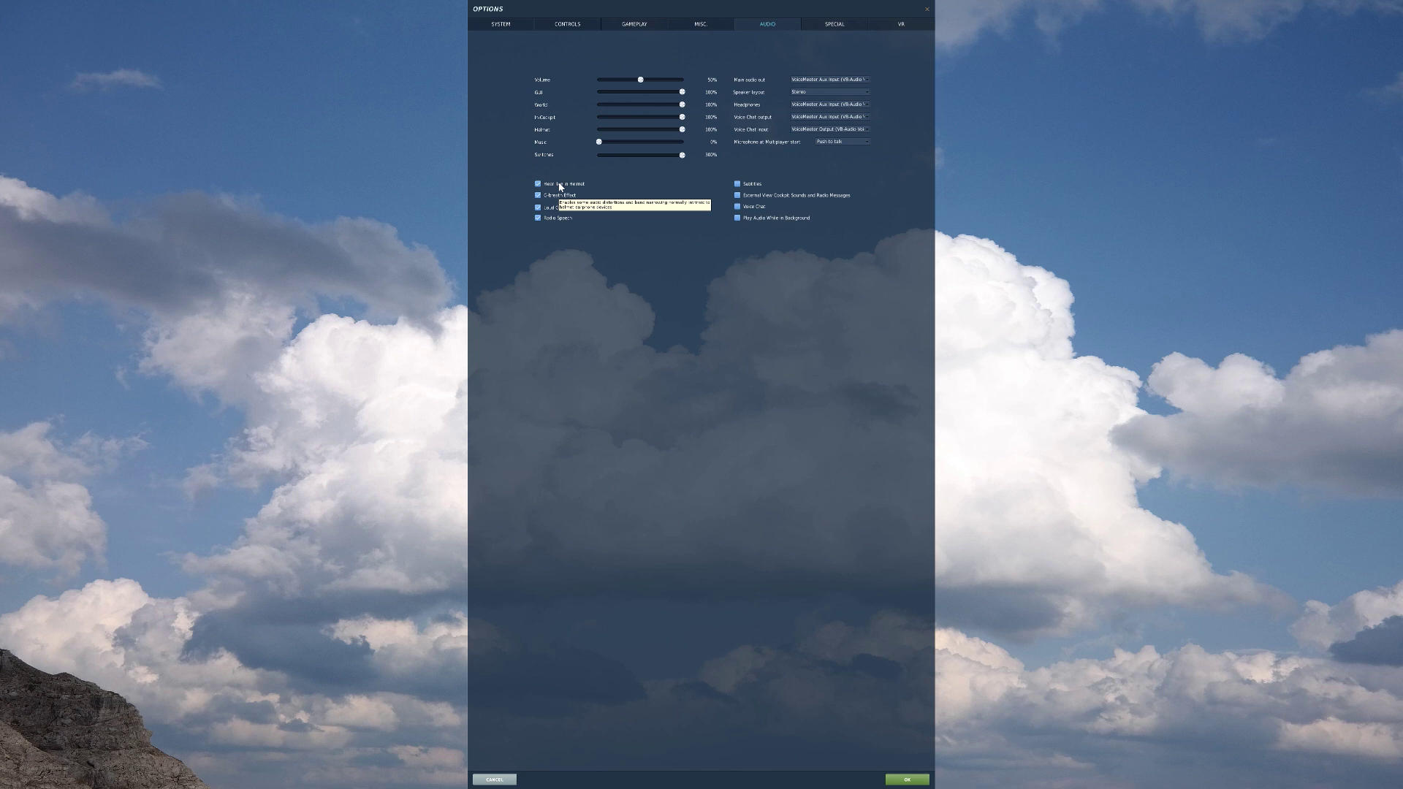
Browse the Special options for the VR hand devices and view the customized cockpit choices for the F-5E
{"action": "left_click", "coordinate": [846, 28]}
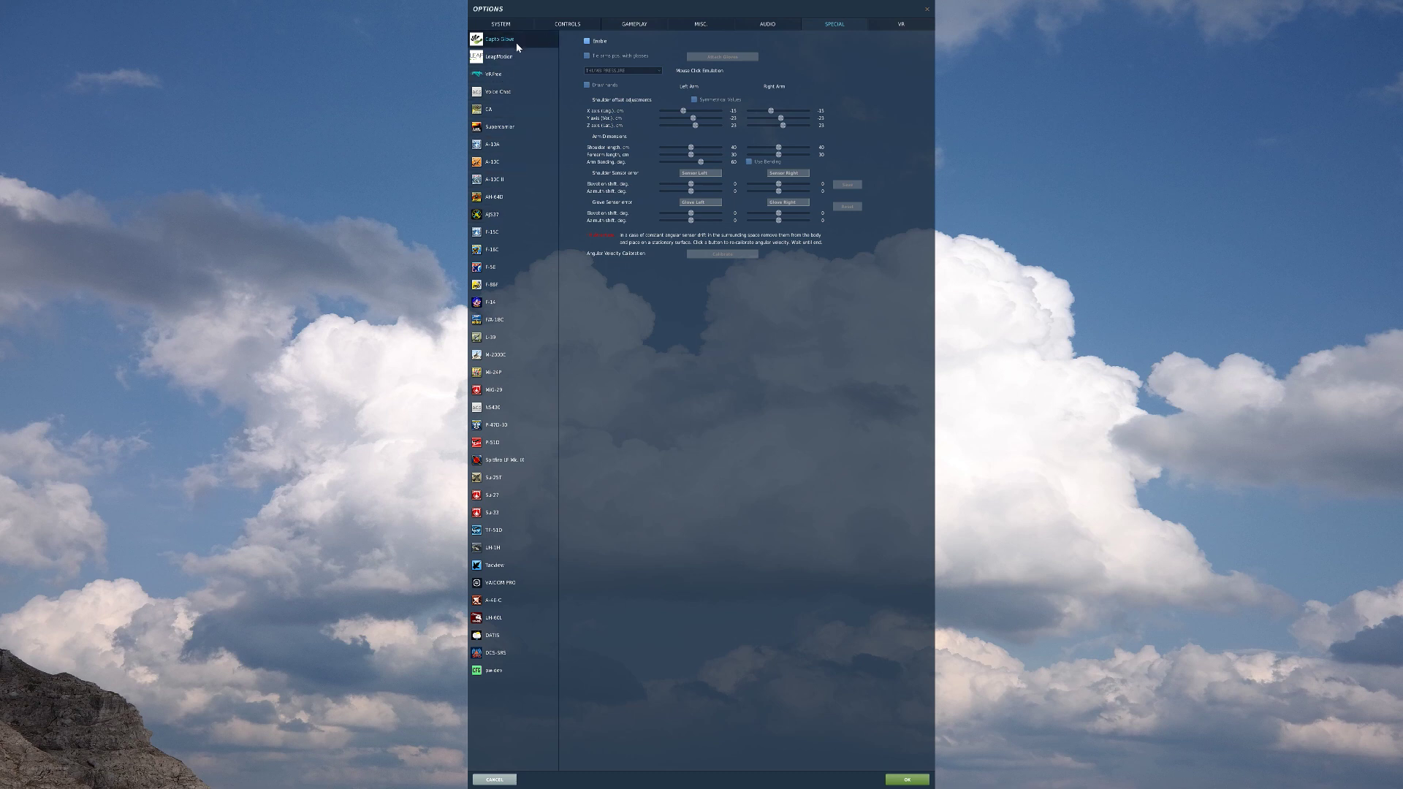
{"action": "left_click", "coordinate": [494, 76]}
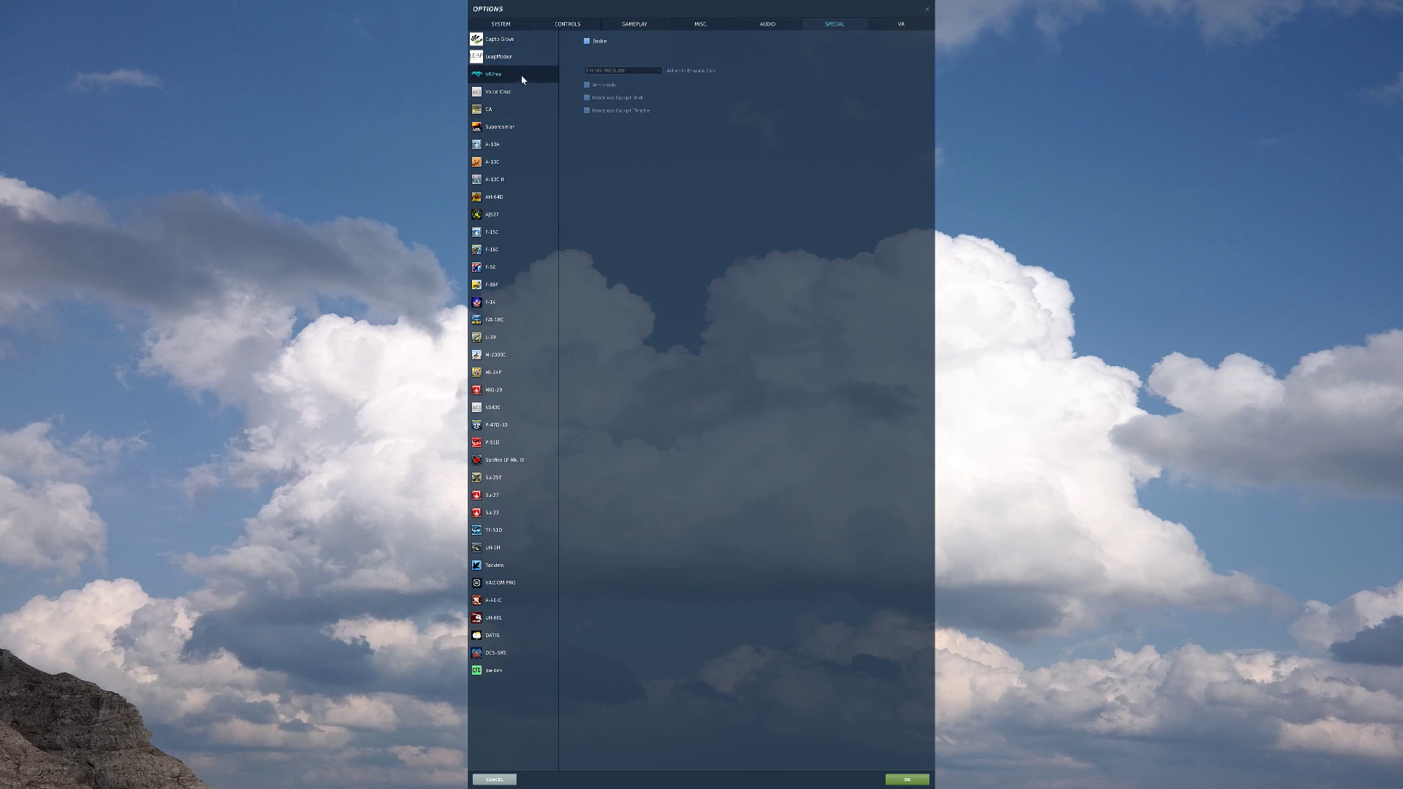
{"action": "left_click", "coordinate": [500, 66]}
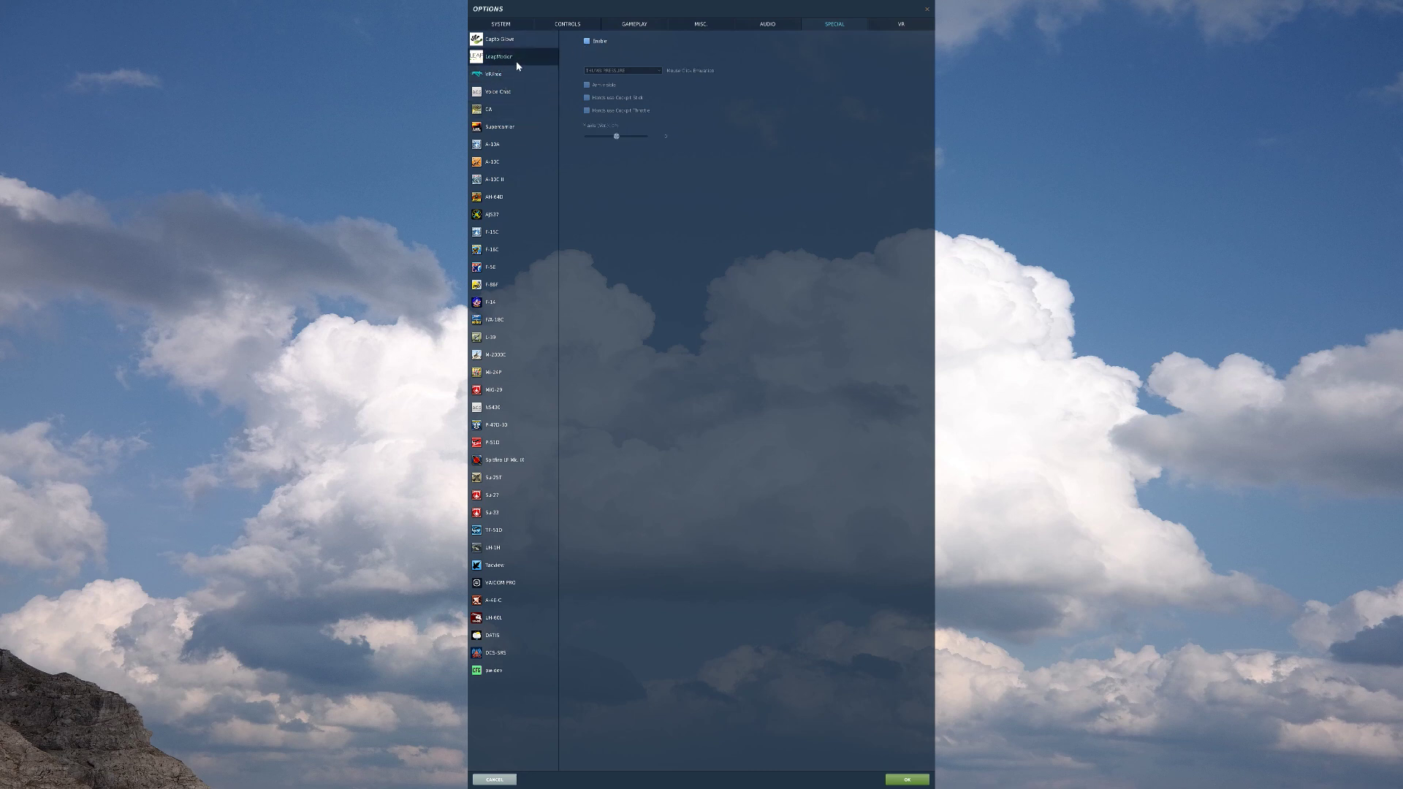
{"action": "left_click", "coordinate": [512, 41]}
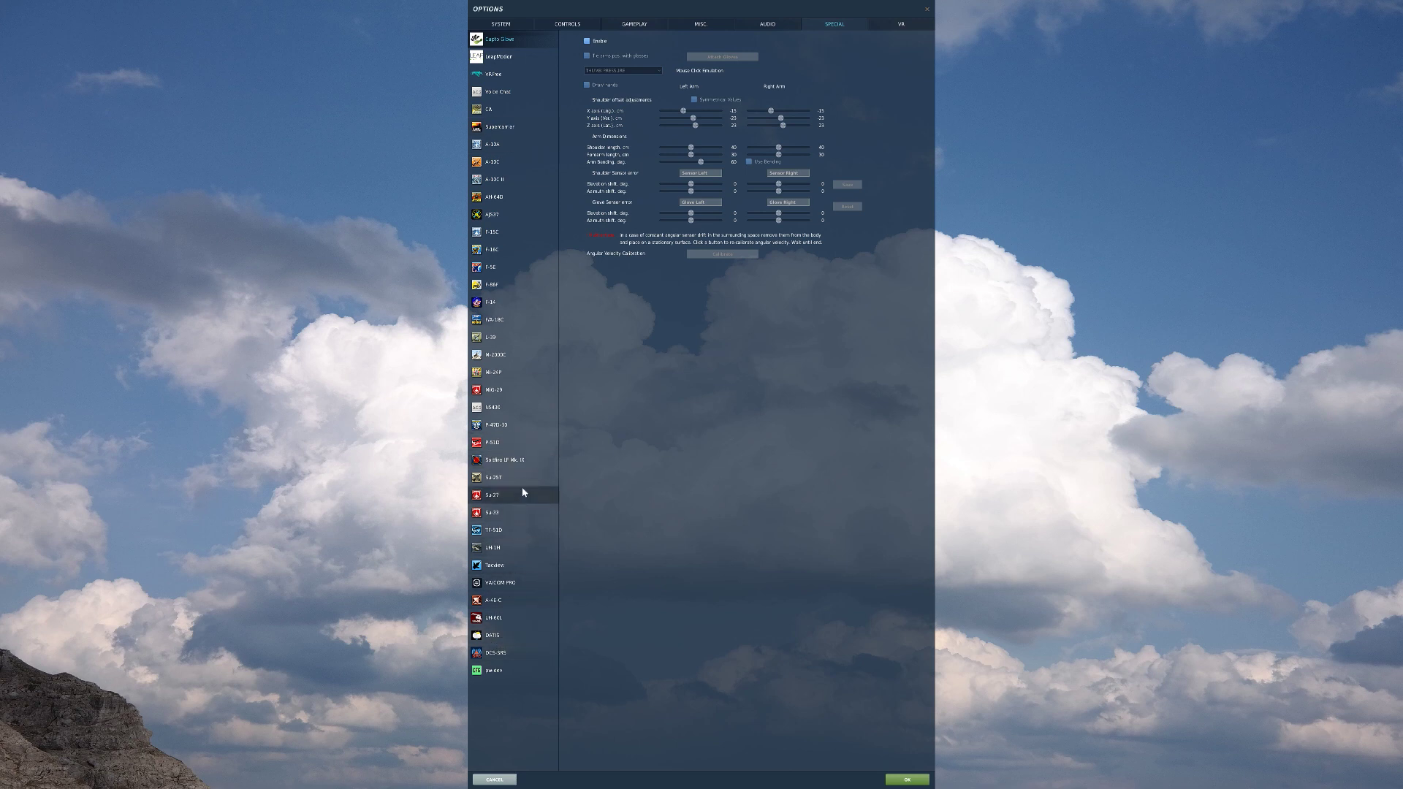
{"action": "left_click", "coordinate": [499, 267]}
{"action": "left_click", "coordinate": [691, 83]}
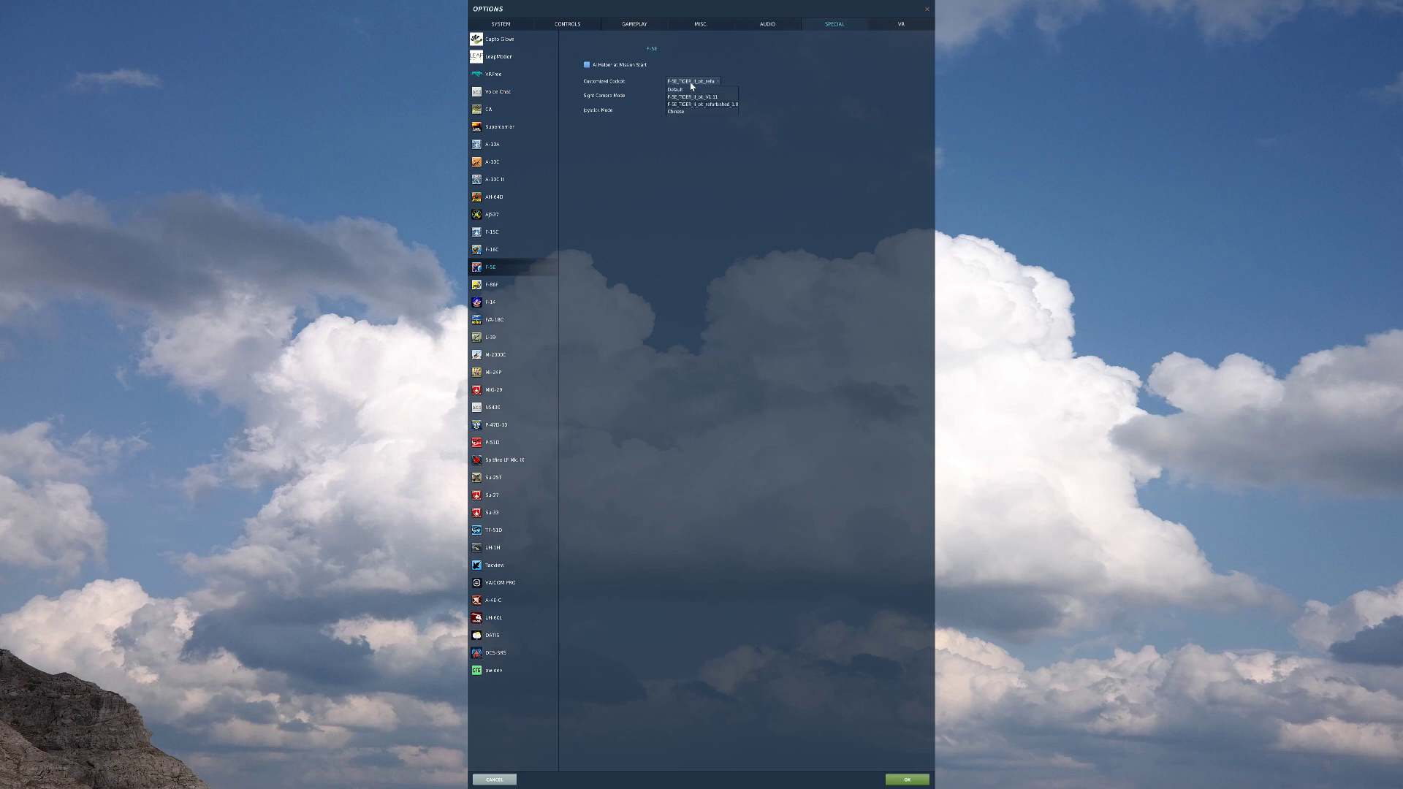
{"action": "left_click", "coordinate": [676, 194]}
View the VR options, revisit the other option pages, and cancel the options to return to the main menu
{"action": "left_click", "coordinate": [902, 28]}
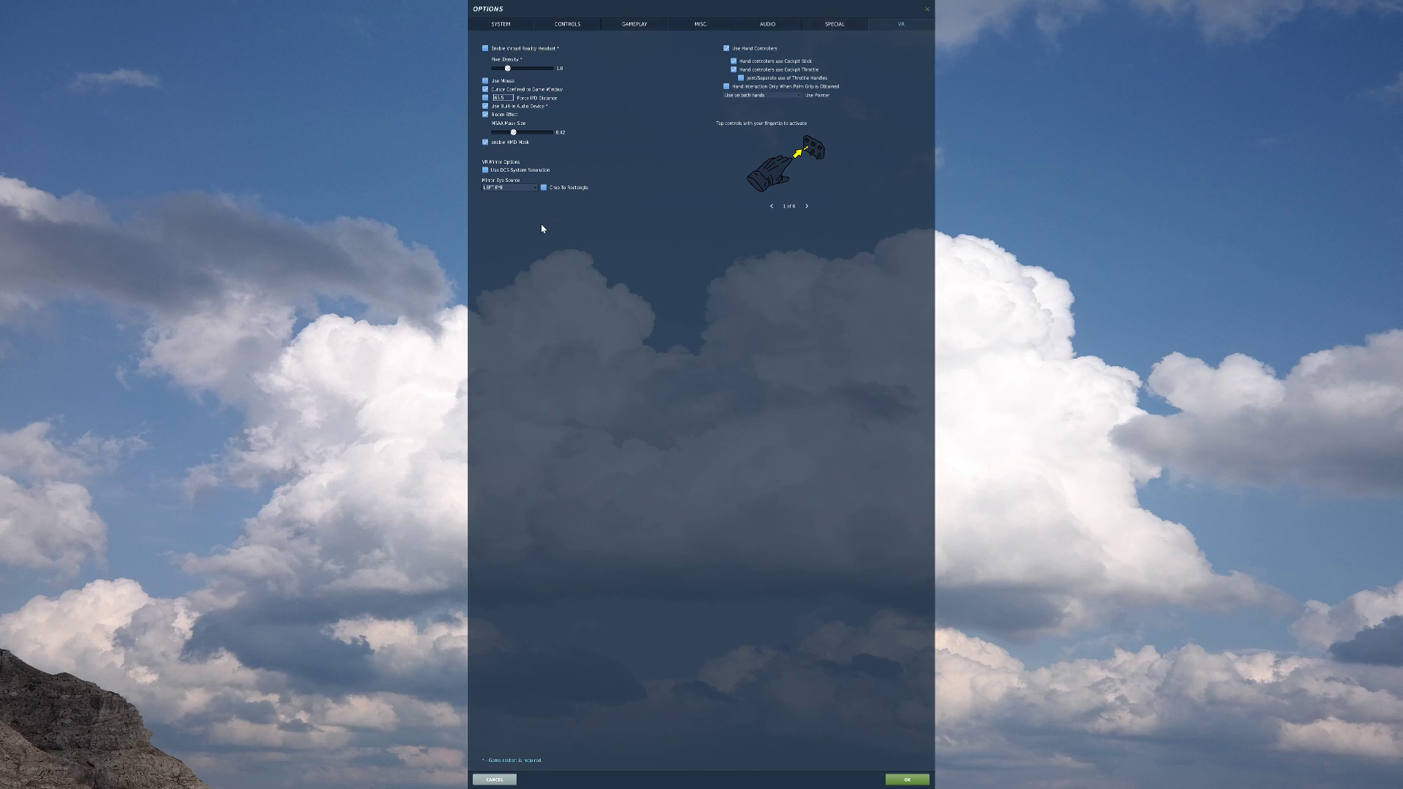
{"action": "left_click", "coordinate": [835, 26]}
{"action": "left_click", "coordinate": [756, 28]}
{"action": "left_click", "coordinate": [703, 26]}
{"action": "left_click", "coordinate": [501, 24]}
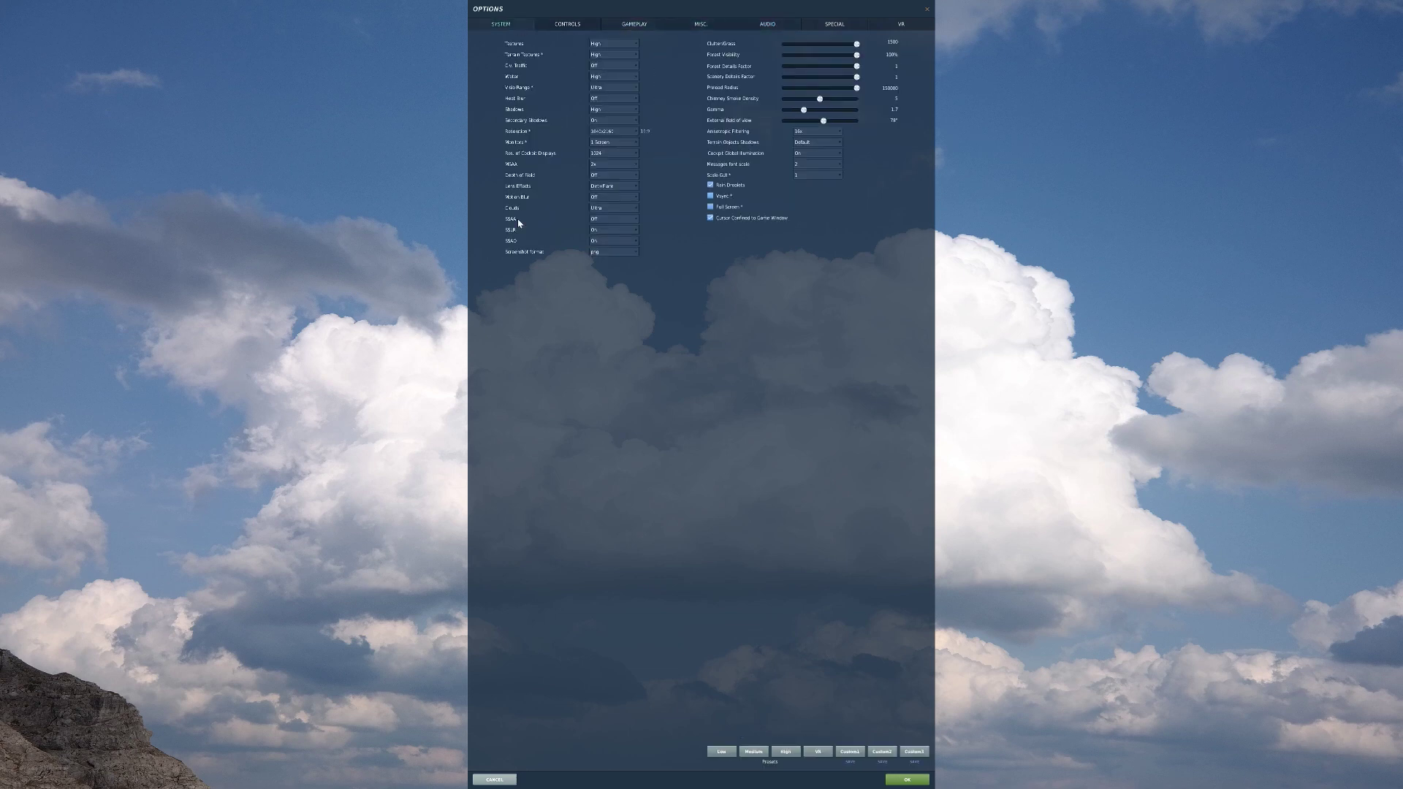
{"action": "left_click", "coordinate": [568, 24]}
{"action": "left_click", "coordinate": [633, 23]}
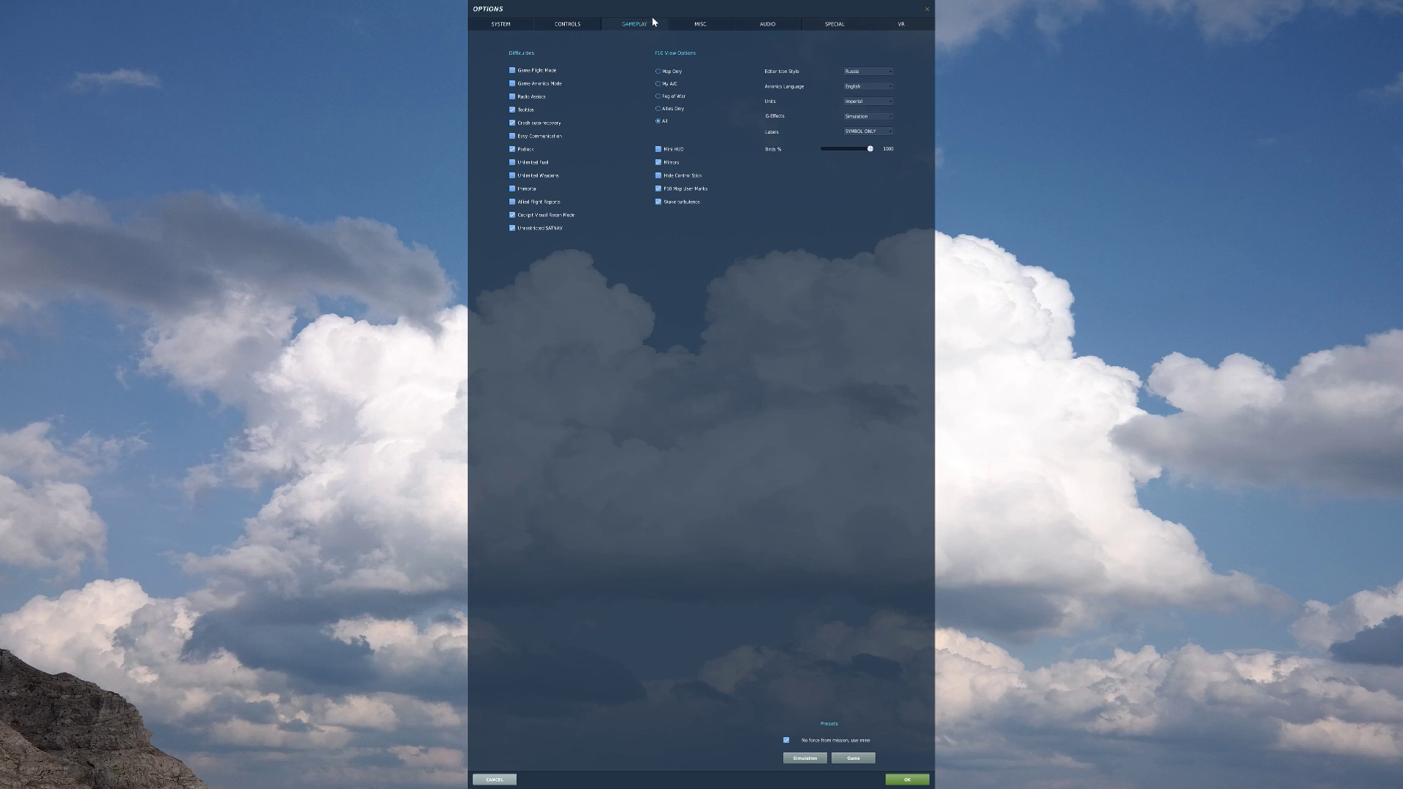
{"action": "left_click", "coordinate": [700, 24]}
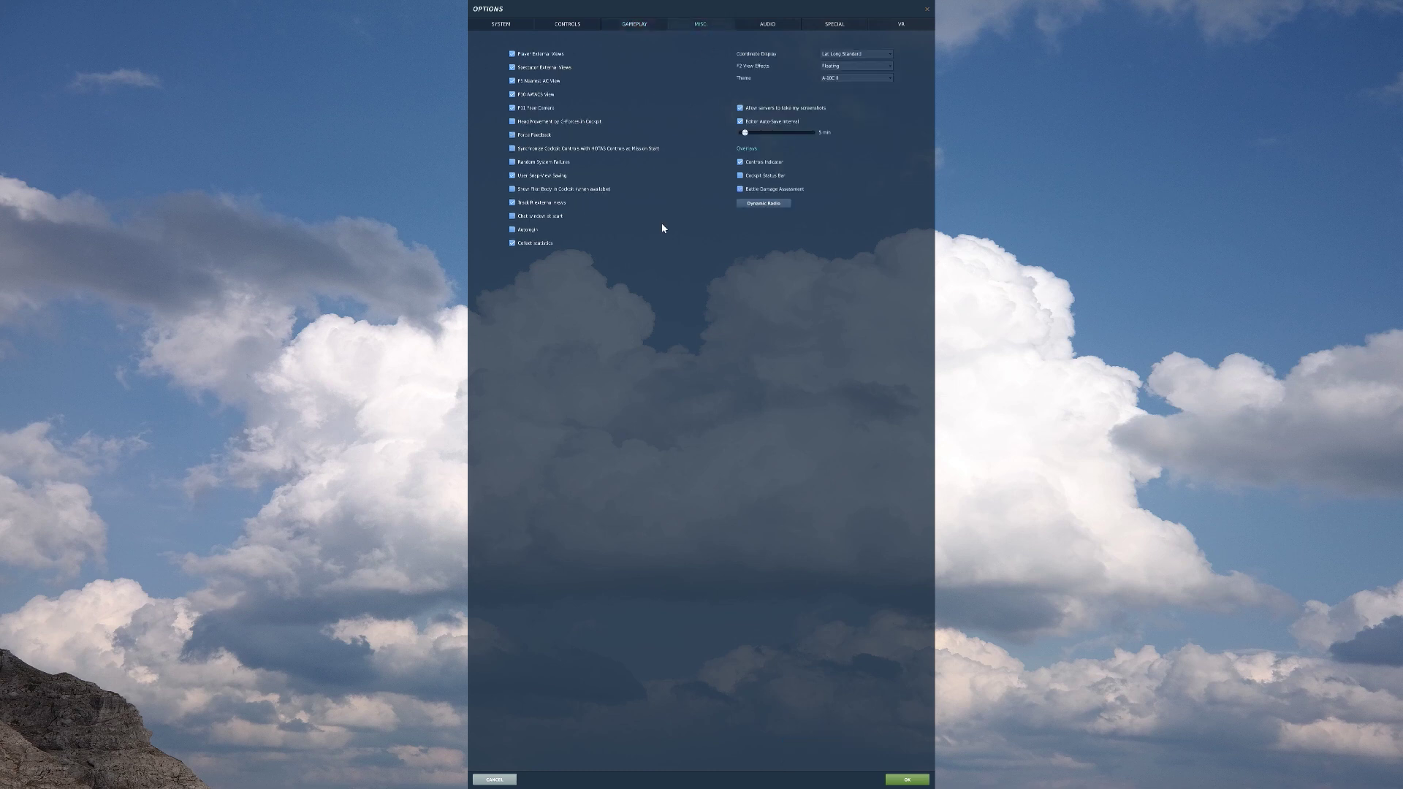
{"action": "left_click", "coordinate": [494, 780]}
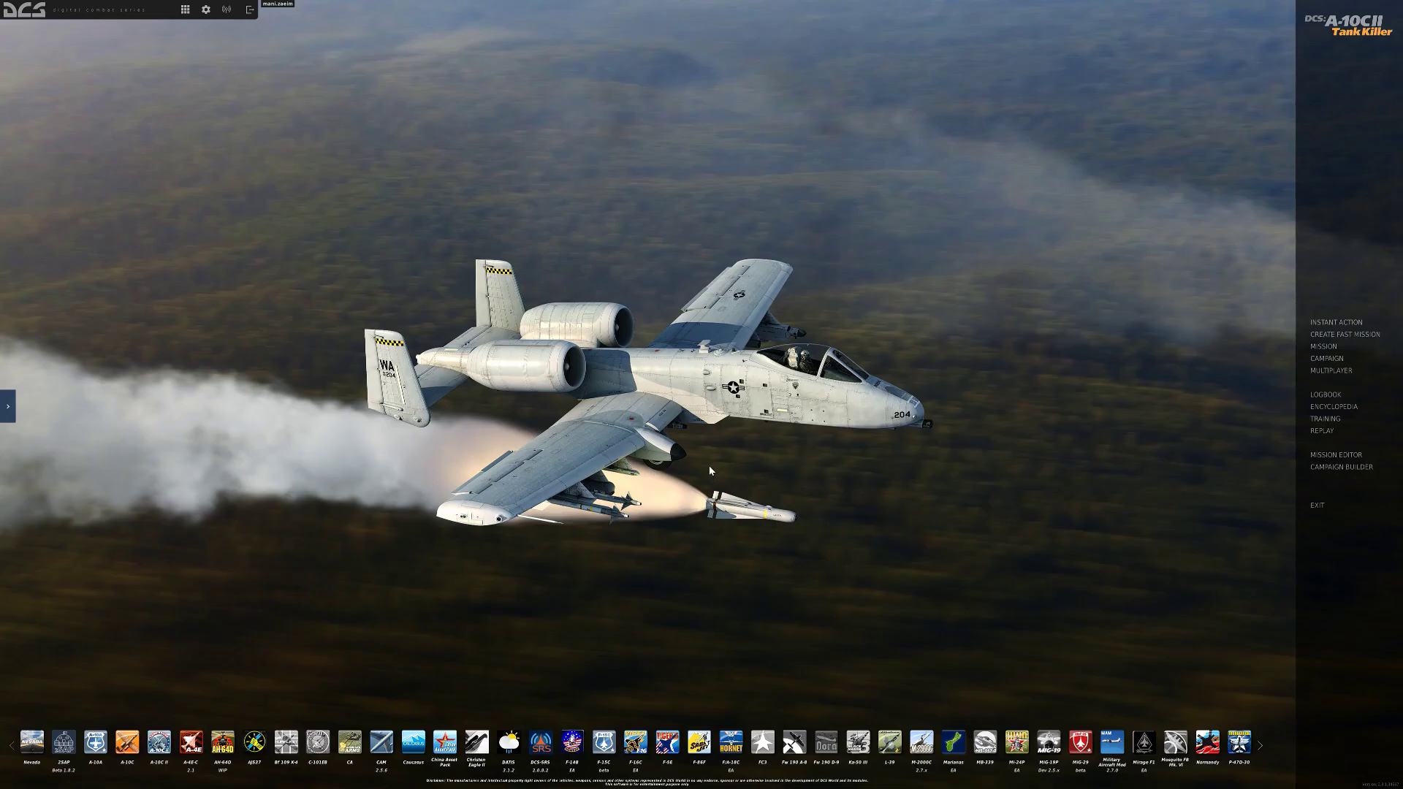